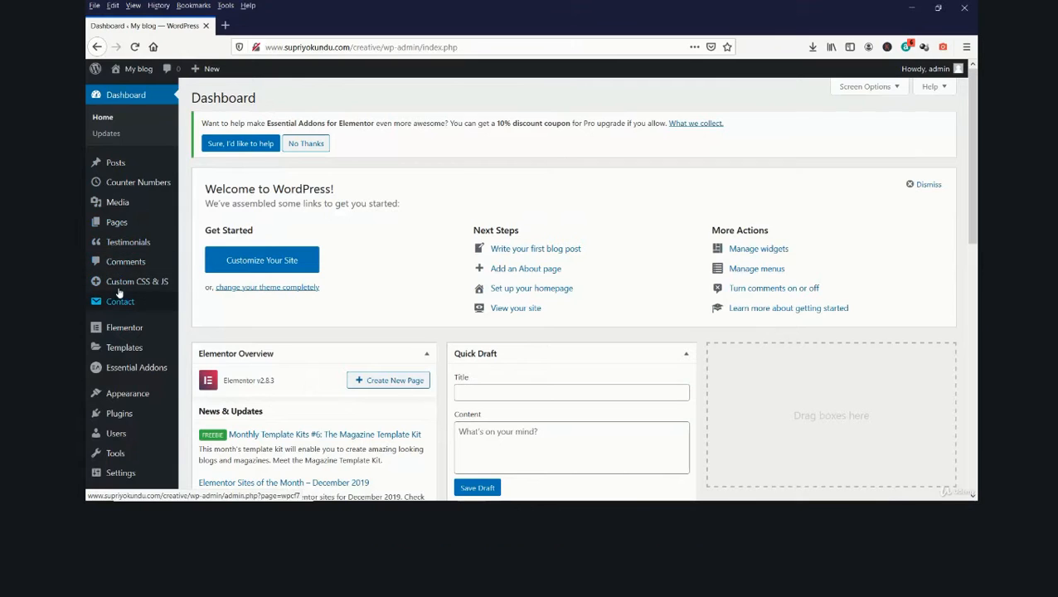
- Create a new page and title it "my first page"
mouse_move(119, 166)
mouse_move(118, 208)
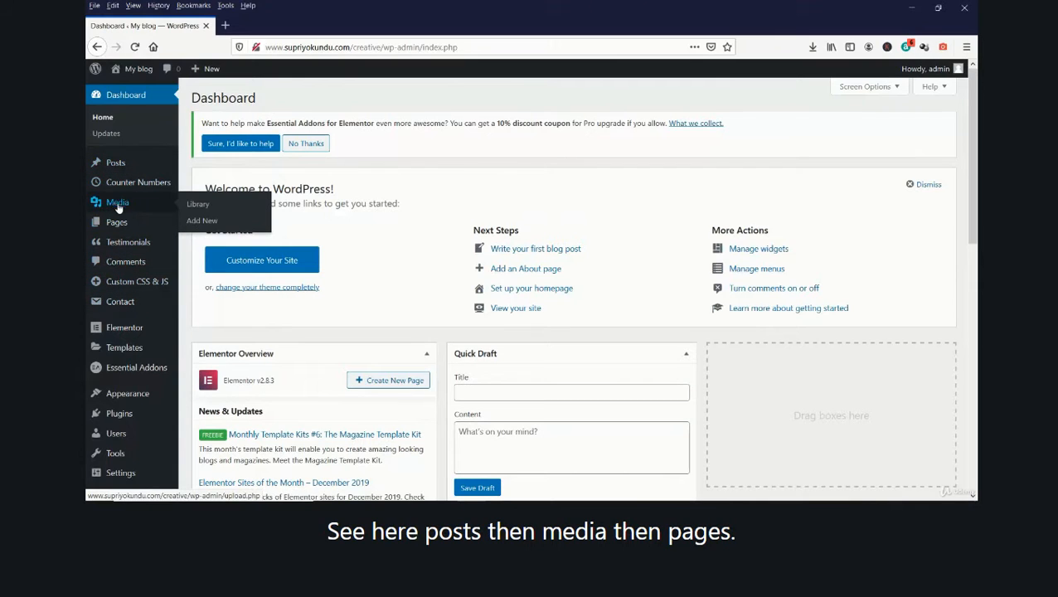
mouse_move(121, 226)
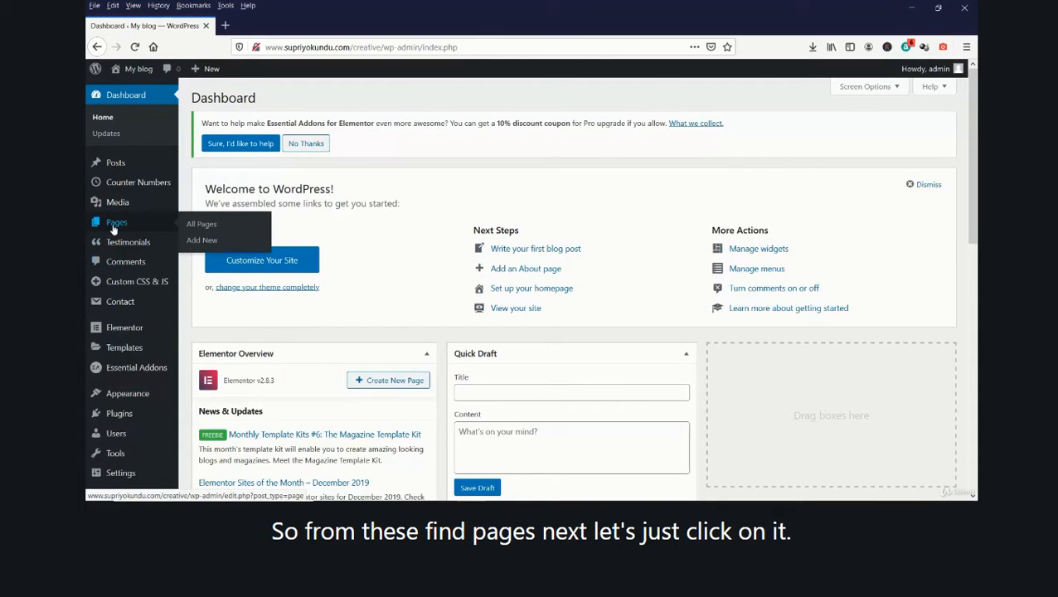
left_click(116, 224)
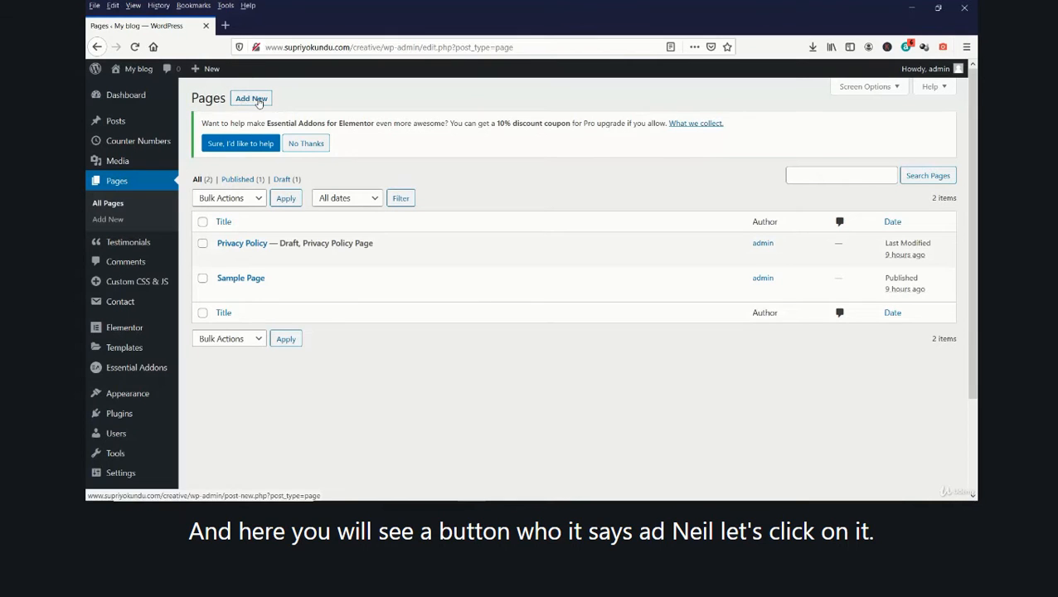
left_click(253, 102)
left_click(252, 100)
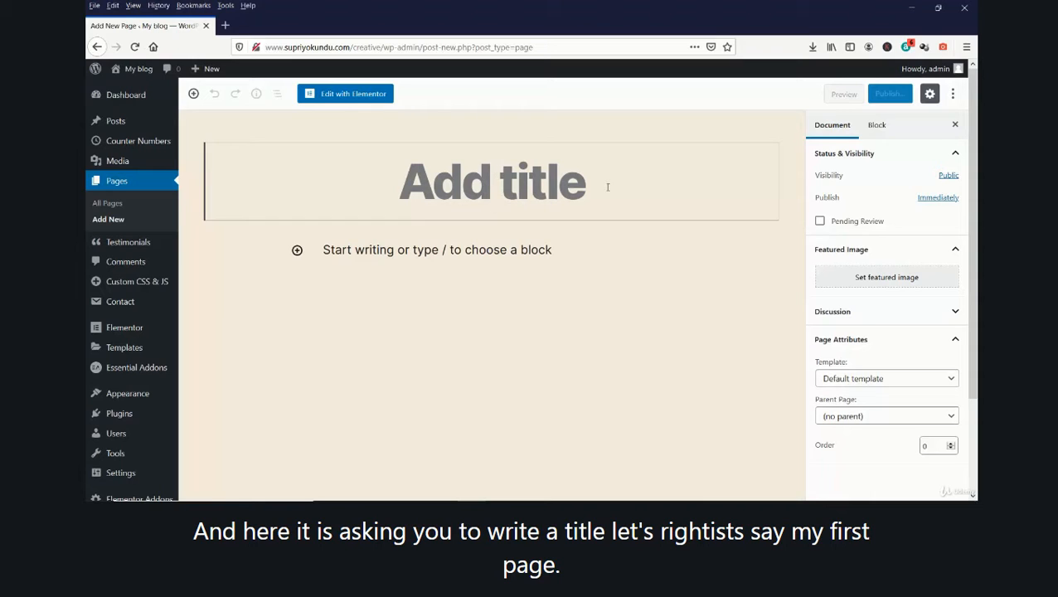
type("my first ")
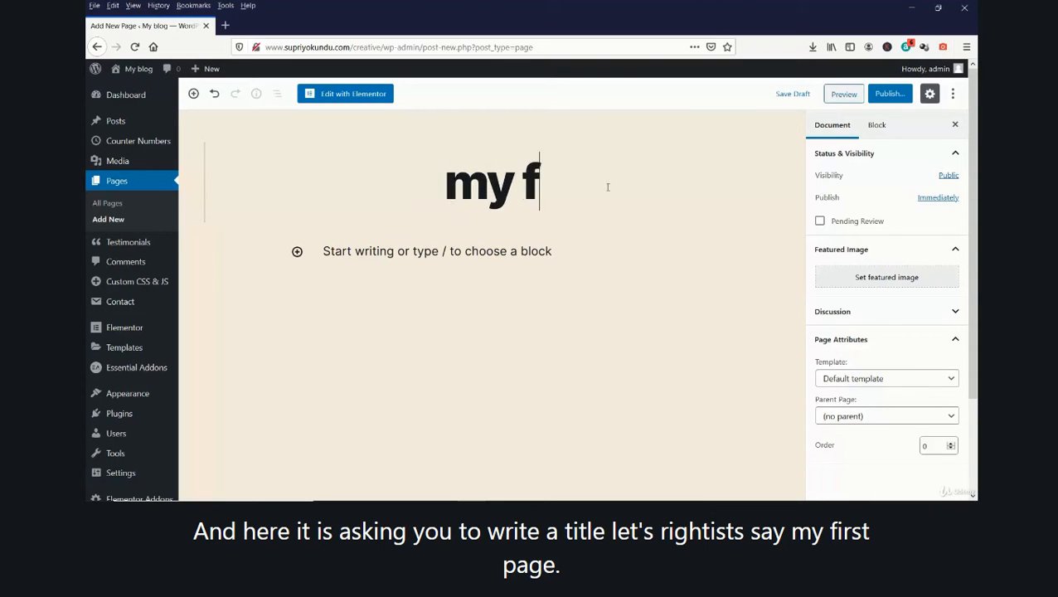
type("page")
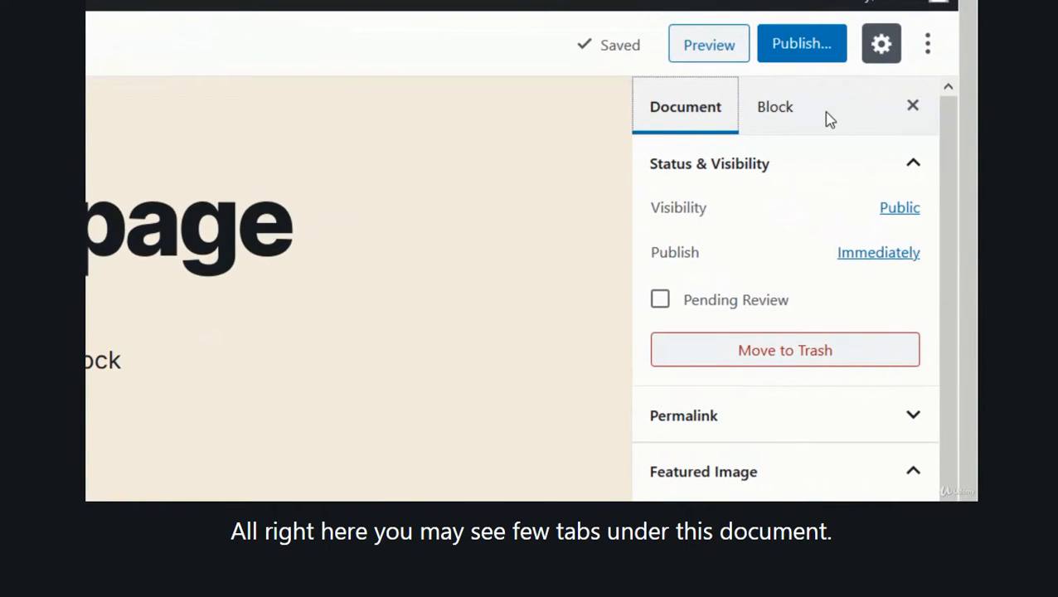
- Collapse the Status & Visibility and Featured Image settings, and set the page template to Elementor Canvas
left_click(707, 166)
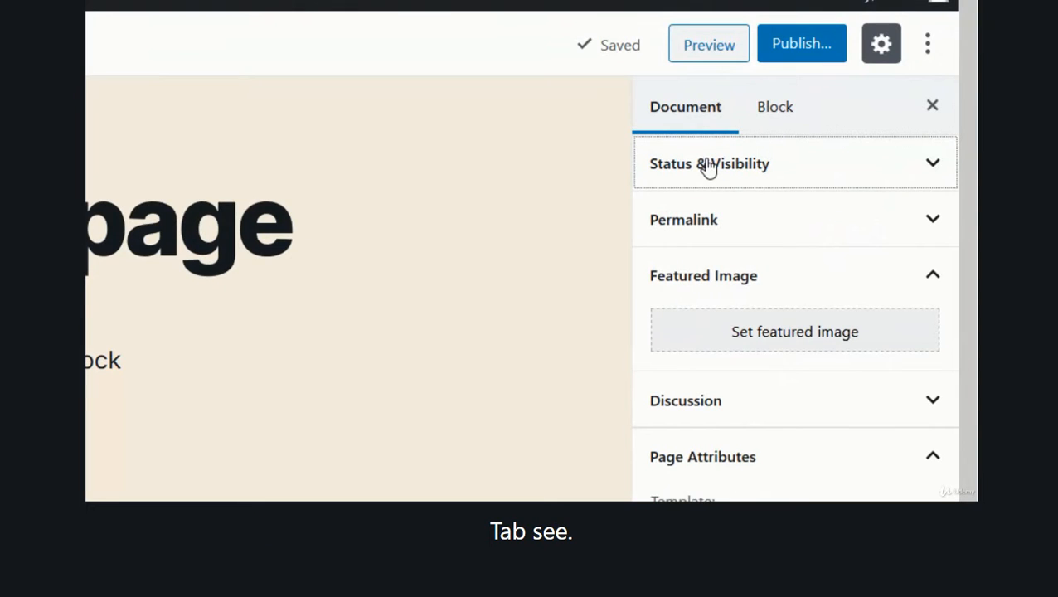
left_click(737, 279)
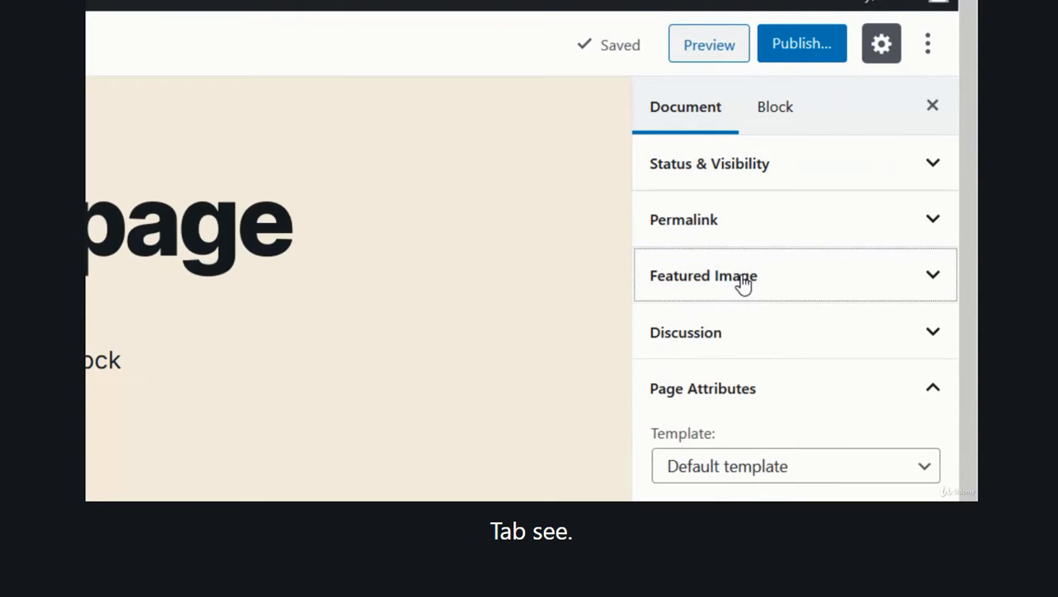
left_click(718, 392)
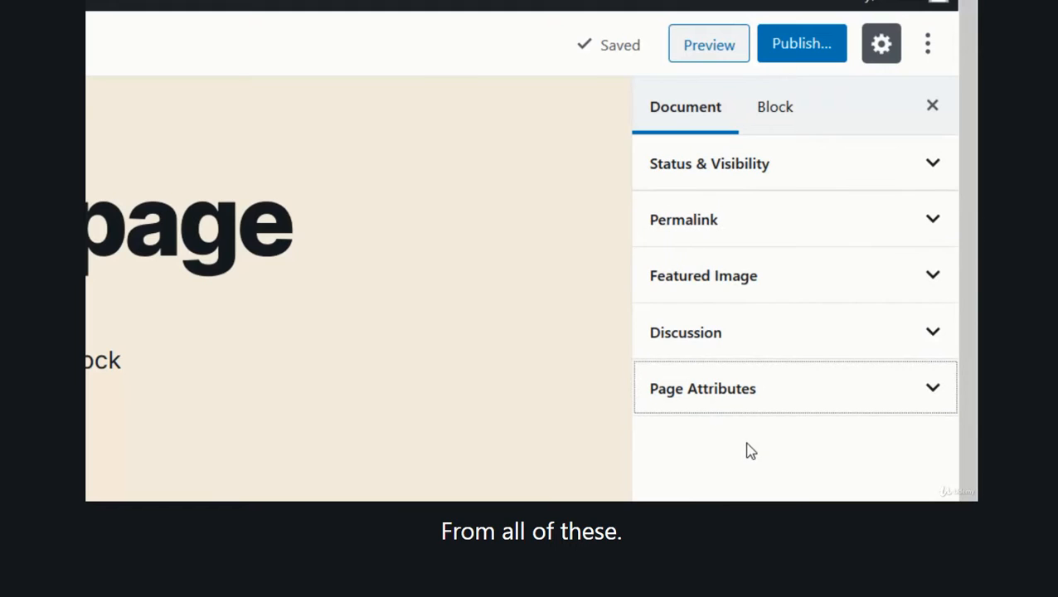
left_click(713, 401)
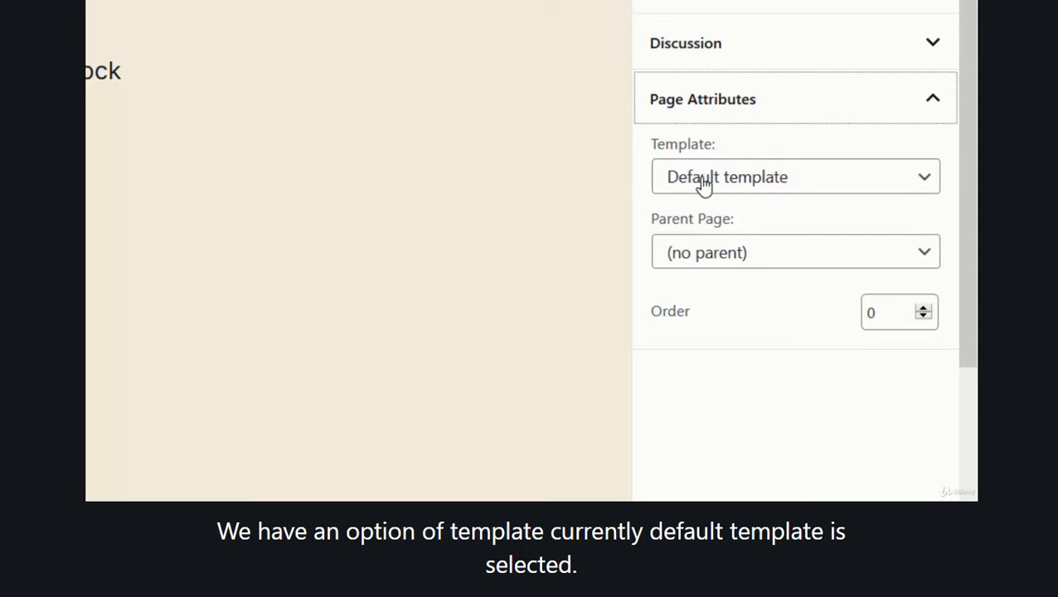
left_click(788, 184)
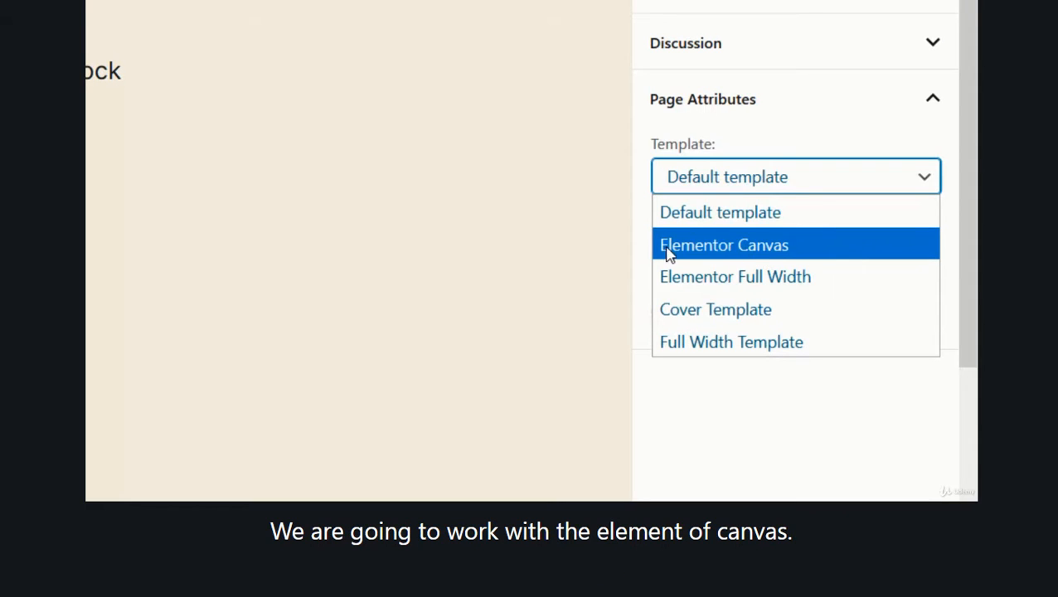
left_click(759, 257)
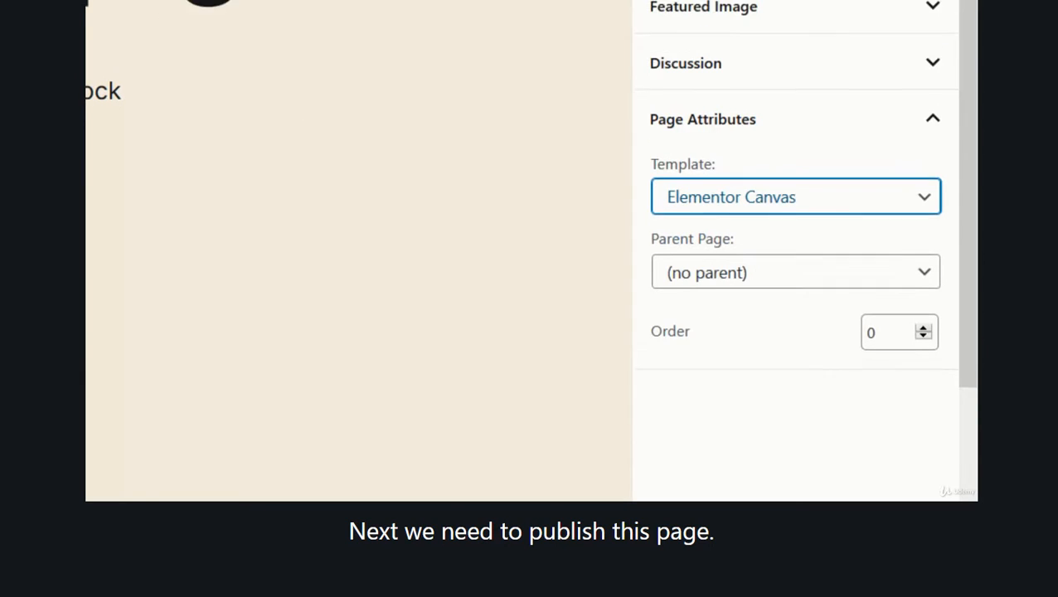
- Publish the page with public visibility and examine its full page address
left_click(820, 60)
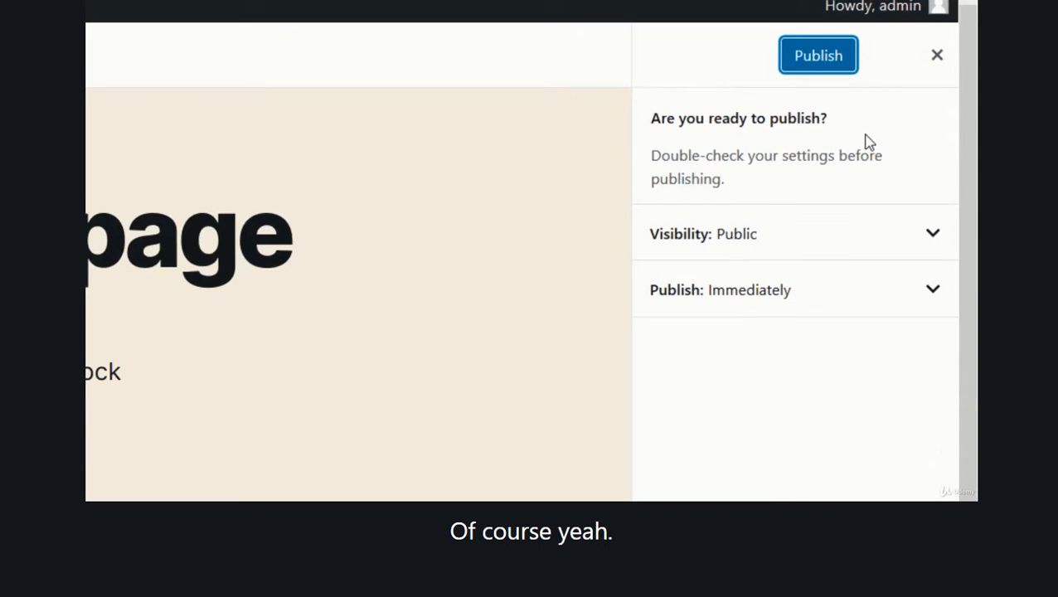
left_click(819, 63)
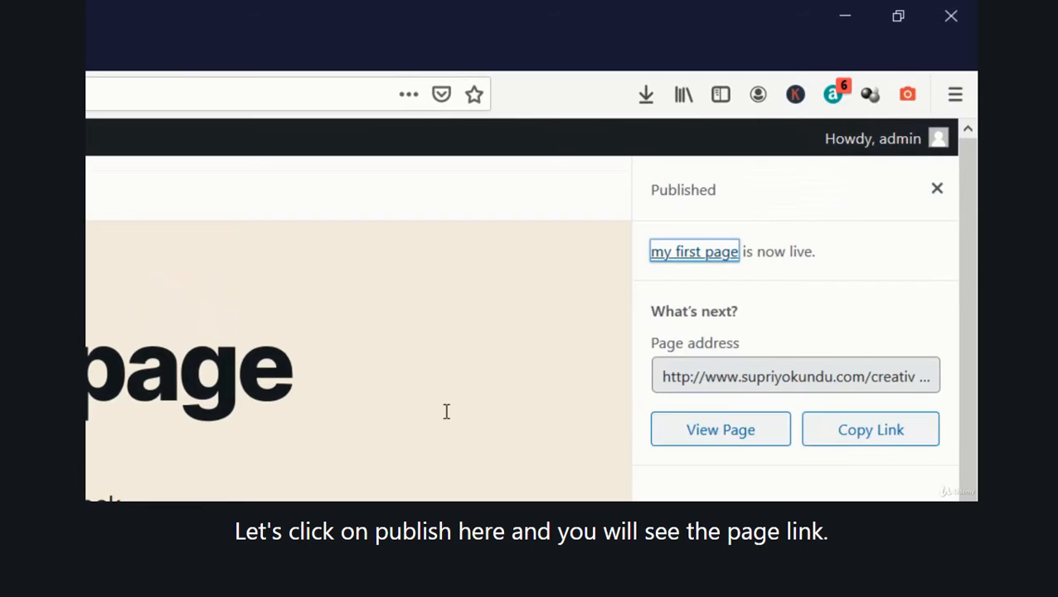
left_click_drag(833, 378, 888, 377)
left_click(732, 380)
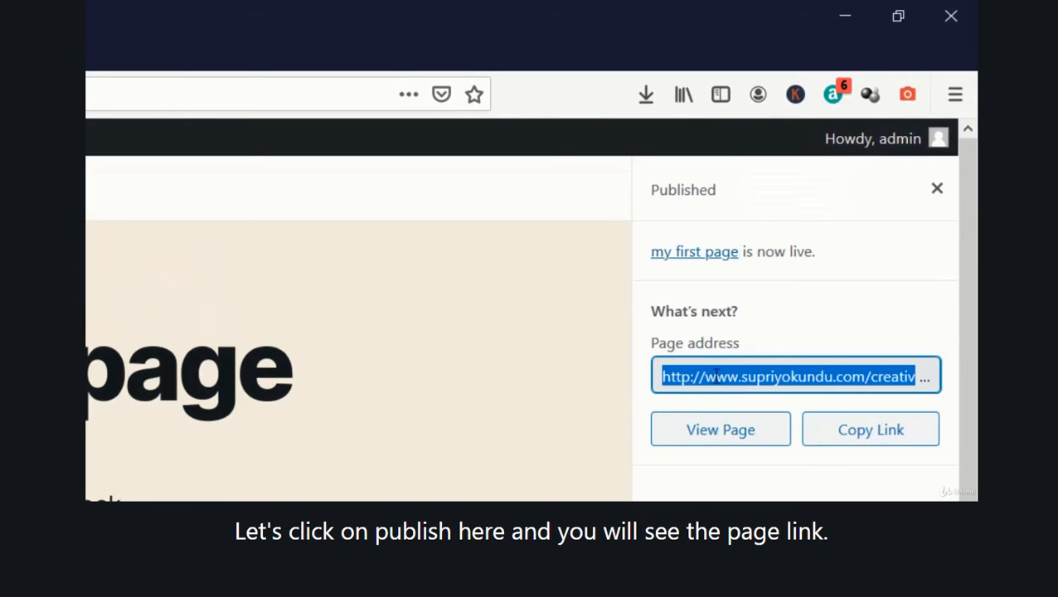
left_click(921, 374)
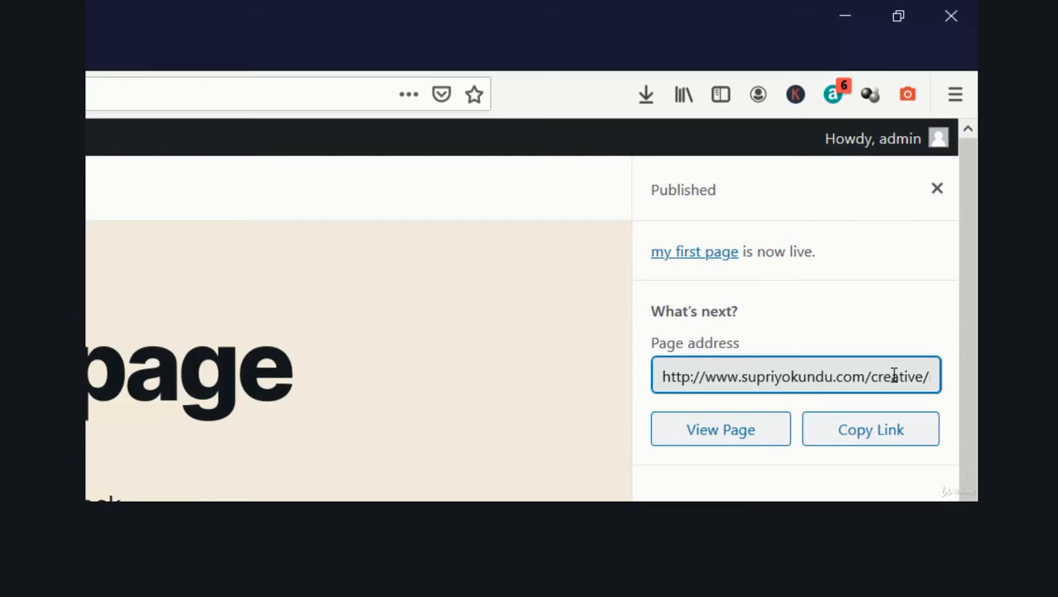
left_click_drag(906, 376, 927, 377)
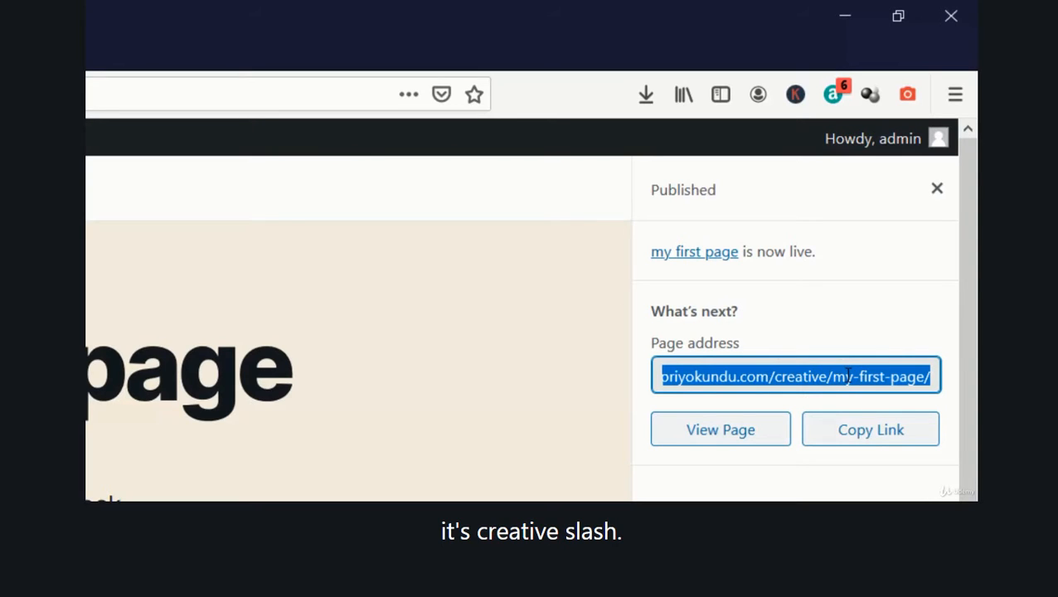
left_click(895, 325)
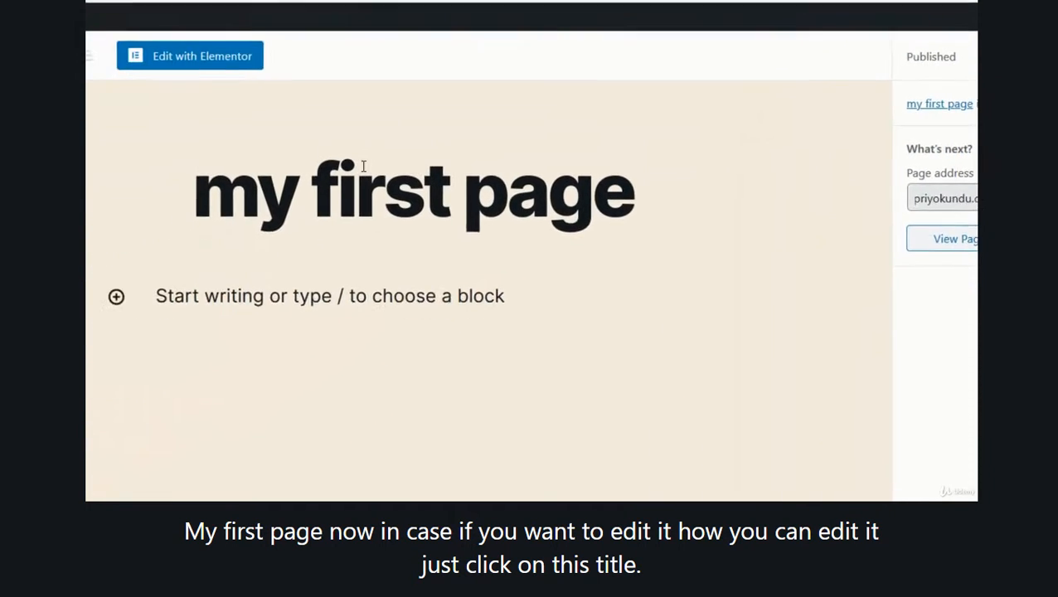
- Change the editable part of the page's permalink to "first" and update the page
left_click(488, 145)
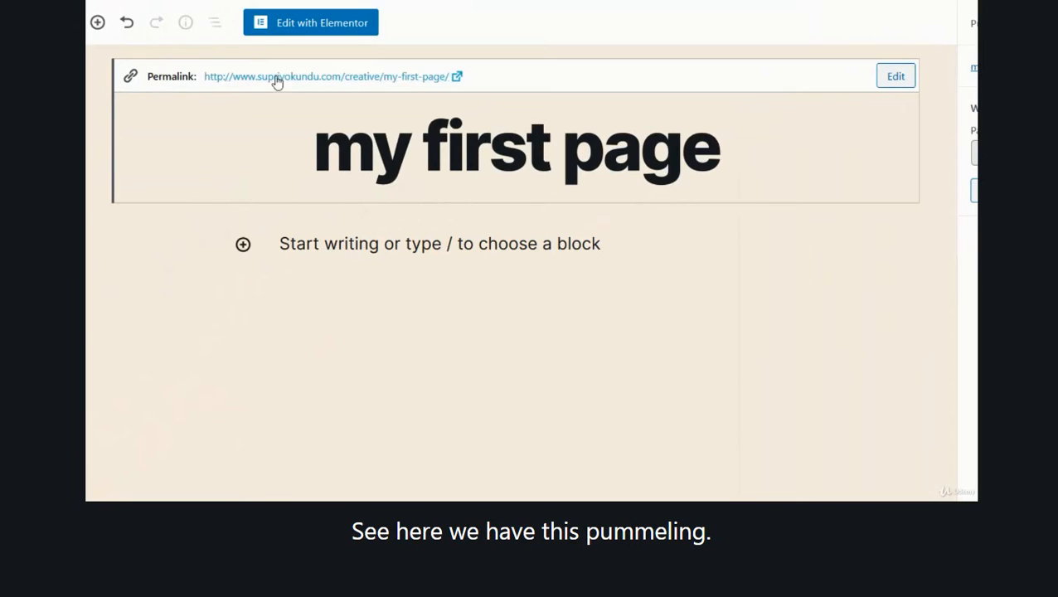
left_click(895, 77)
key("ctrl+a")
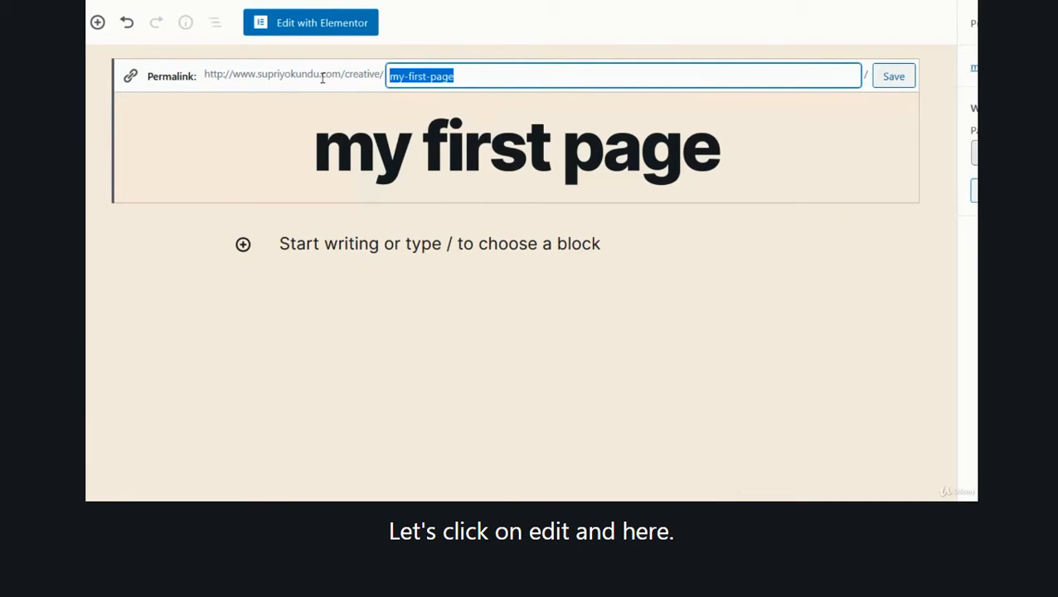
type("first")
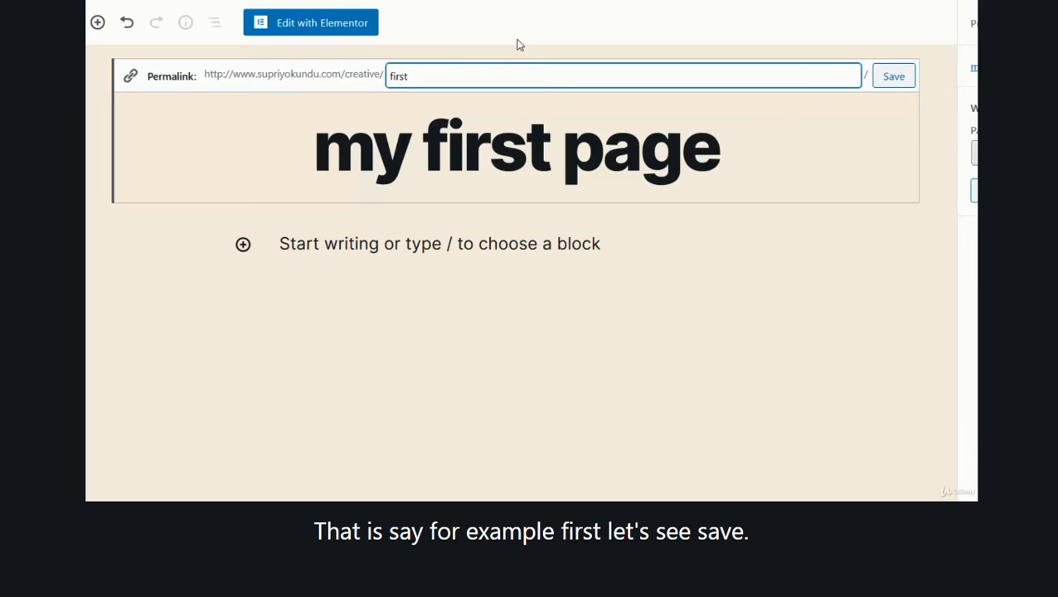
left_click(880, 77)
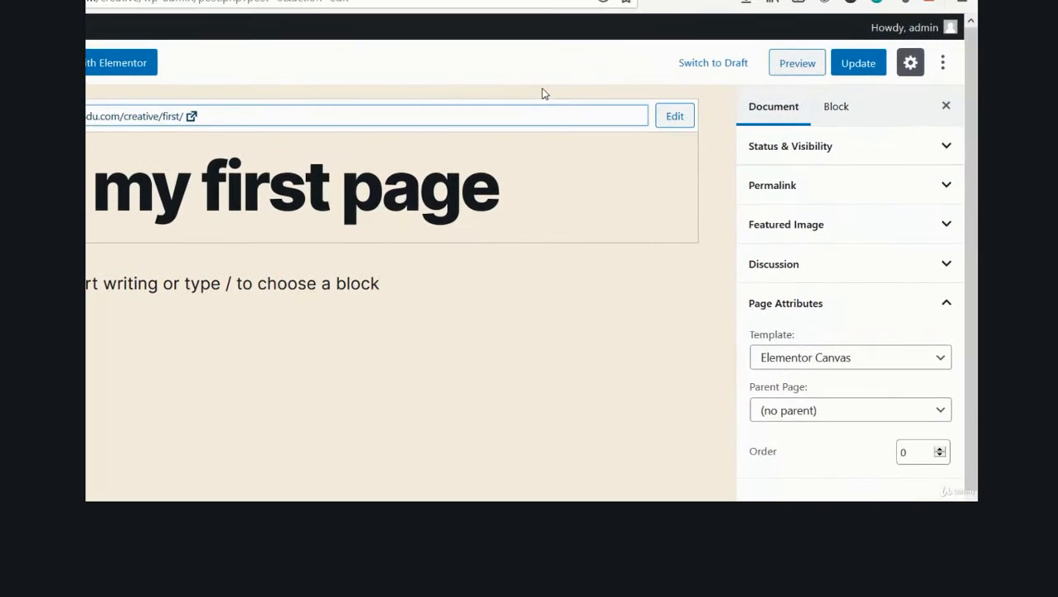
left_click(857, 63)
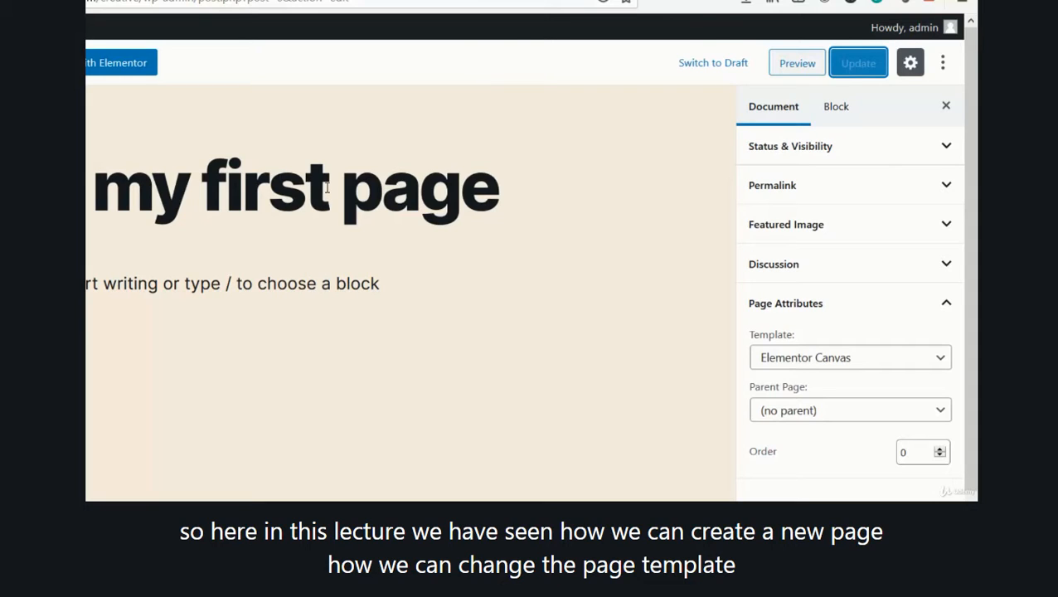
left_click(838, 367)
left_click(821, 357)
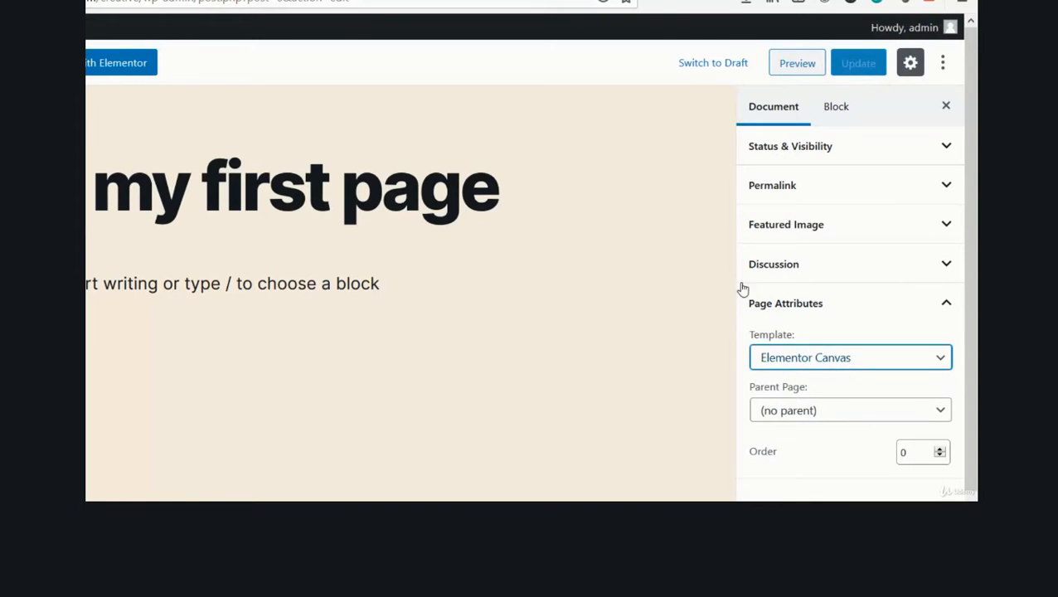
left_click_drag(535, 189, 89, 189)
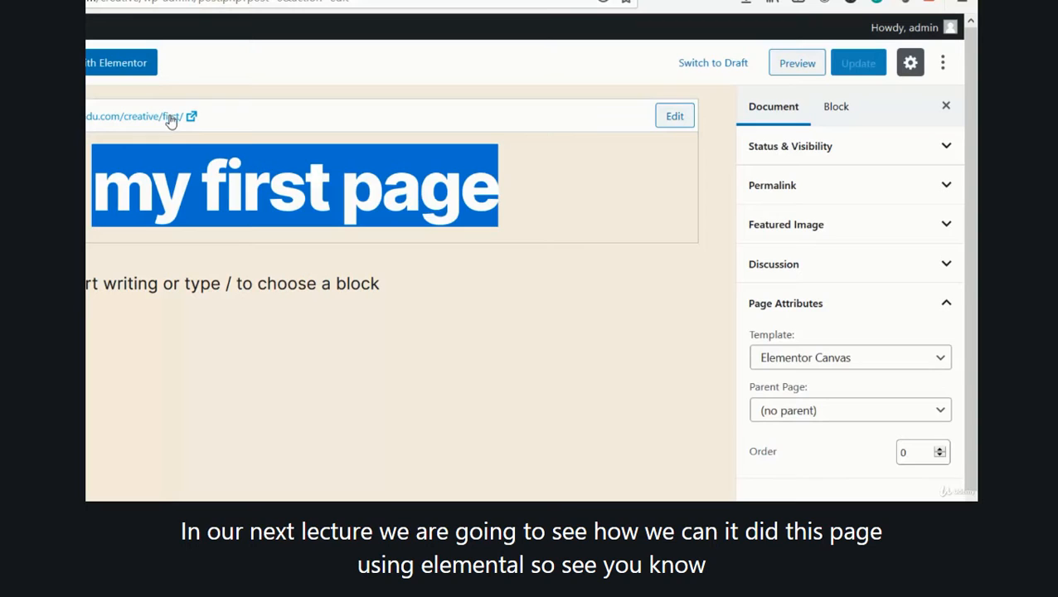
left_click(557, 201)
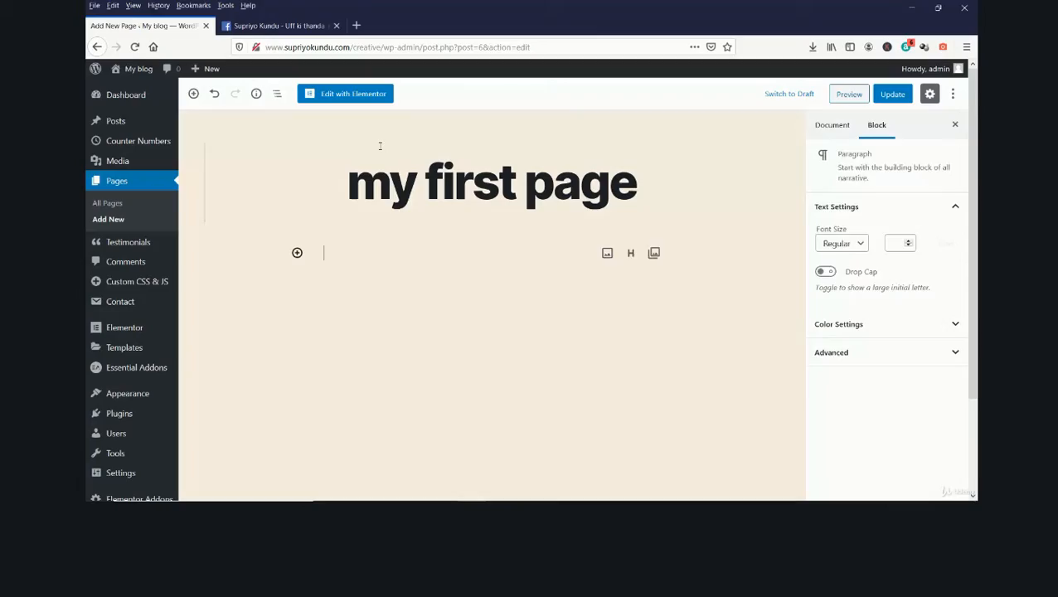
left_click(380, 146)
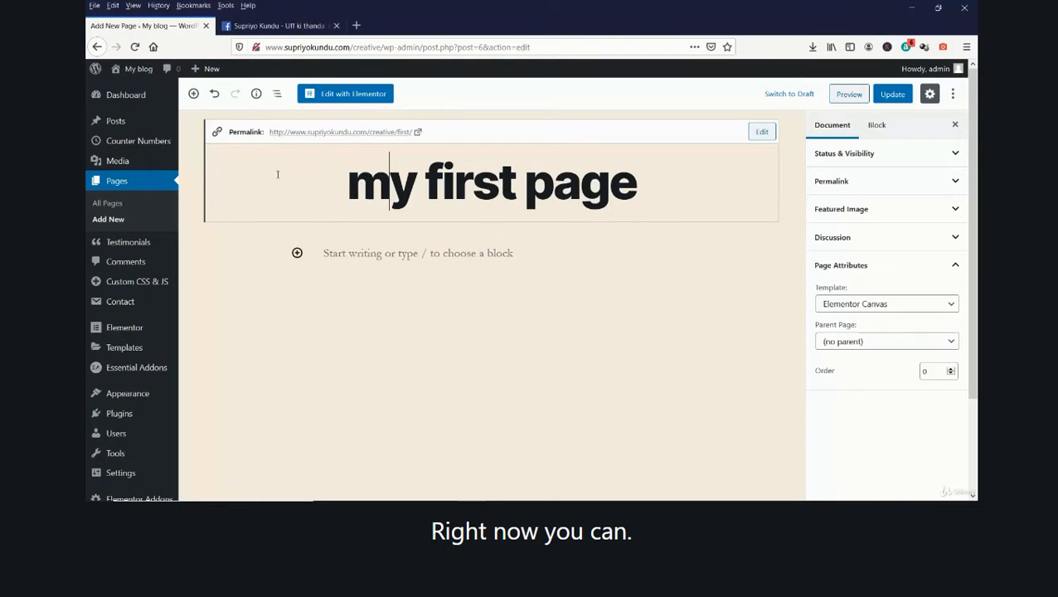
left_click(315, 177)
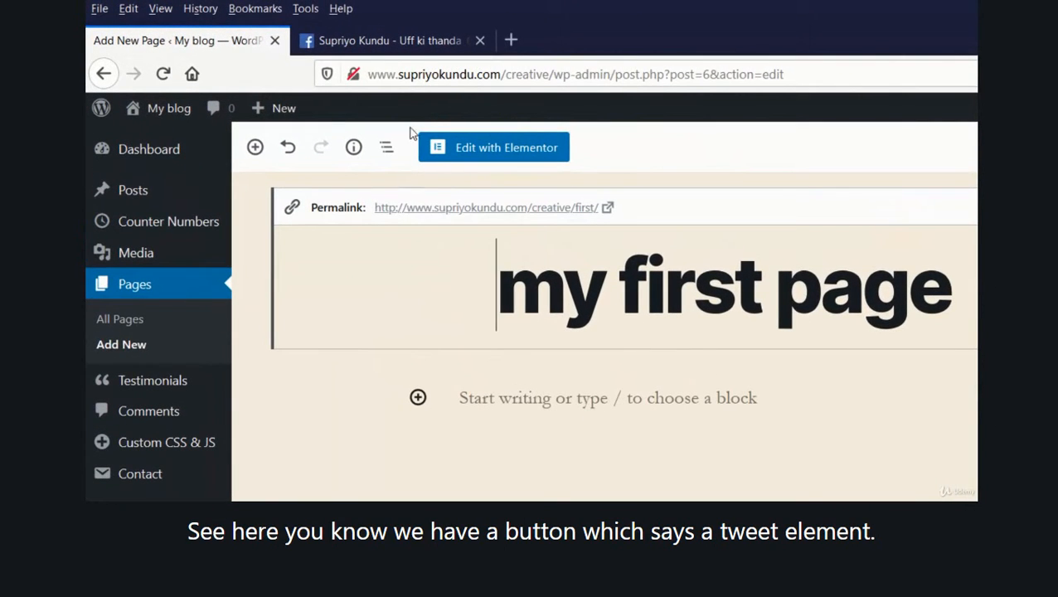
- Open the page for editing in Elementor and add a new section with a single-column structure
left_click(490, 150)
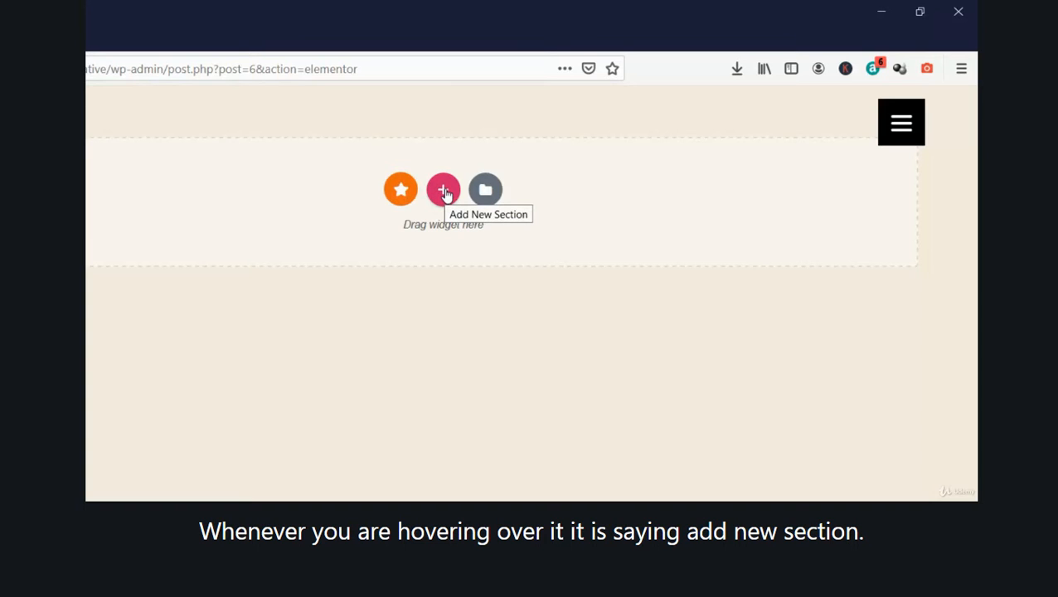
left_click(443, 191)
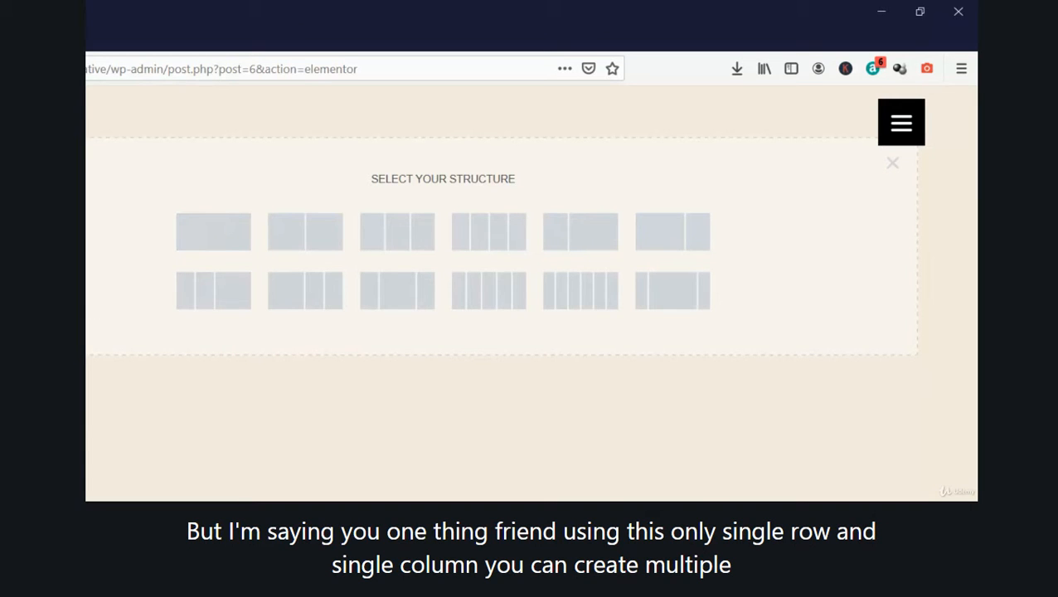
left_click(217, 239)
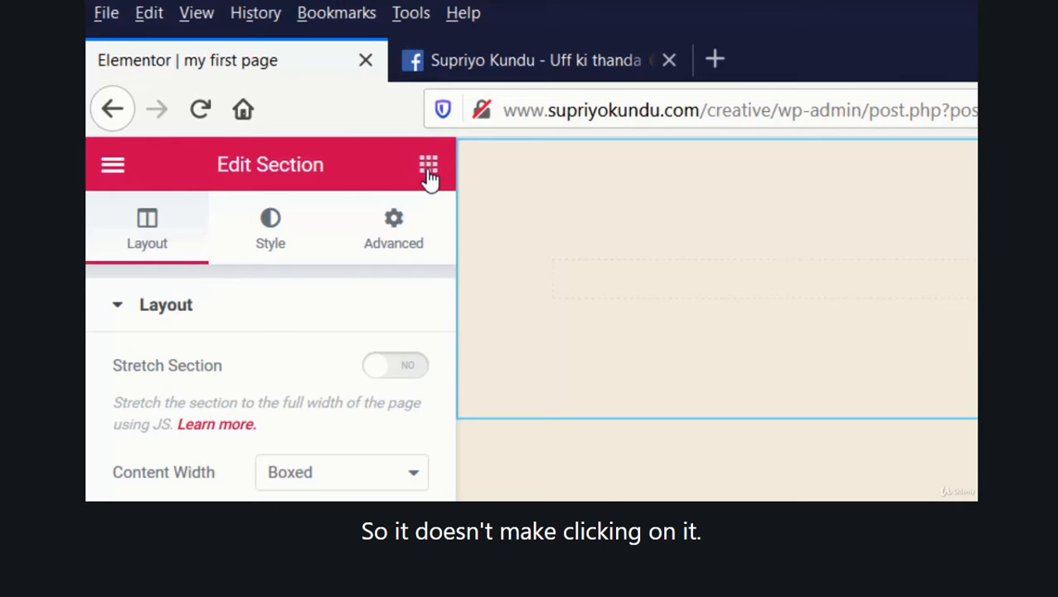
- Place a Button widget in the empty single-column section and set its normal background color to the palette's blue
left_click(428, 165)
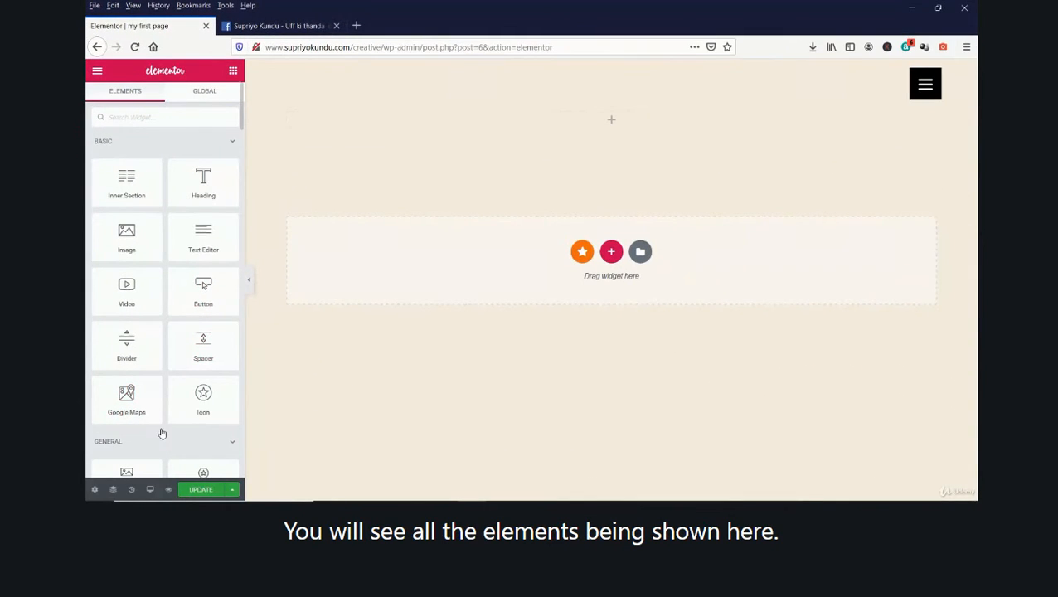
left_click_drag(209, 296, 506, 126)
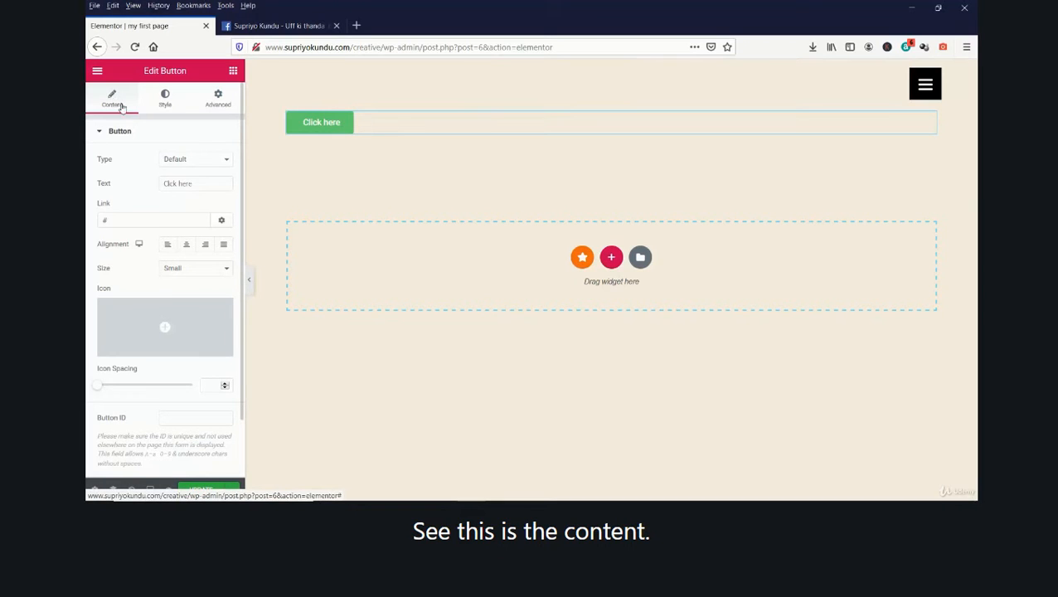
left_click(165, 97)
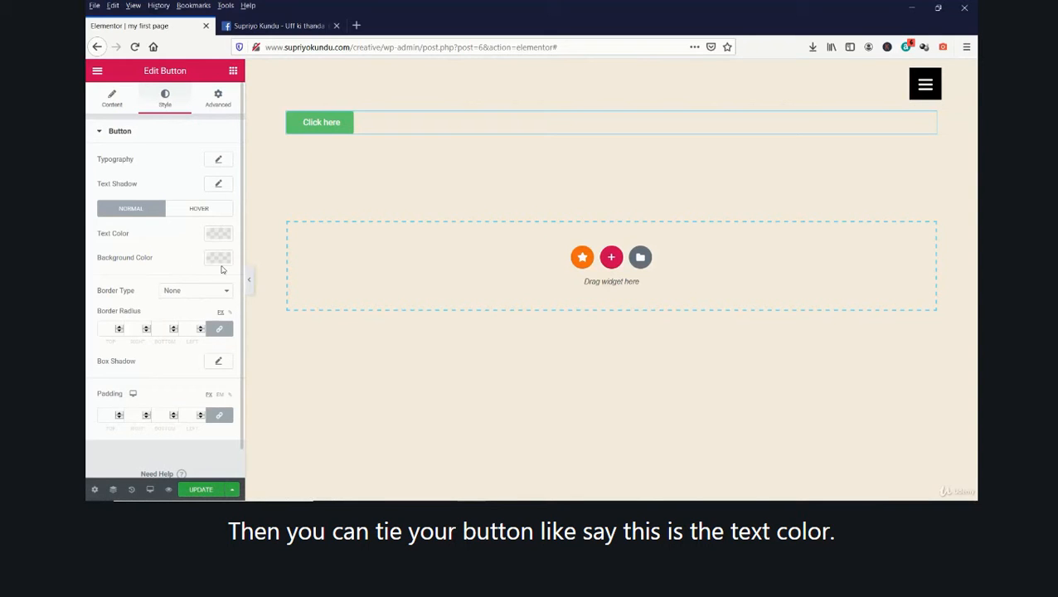
left_click(219, 260)
left_click(225, 287)
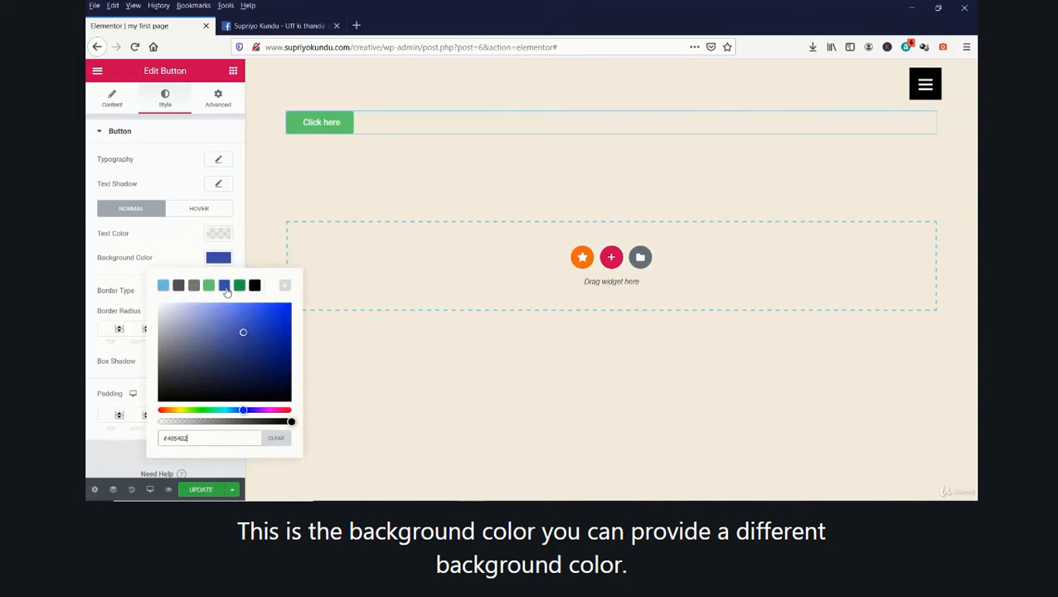
- Set the new button's normal background color to the palette's black and center-align the button
left_click(256, 287)
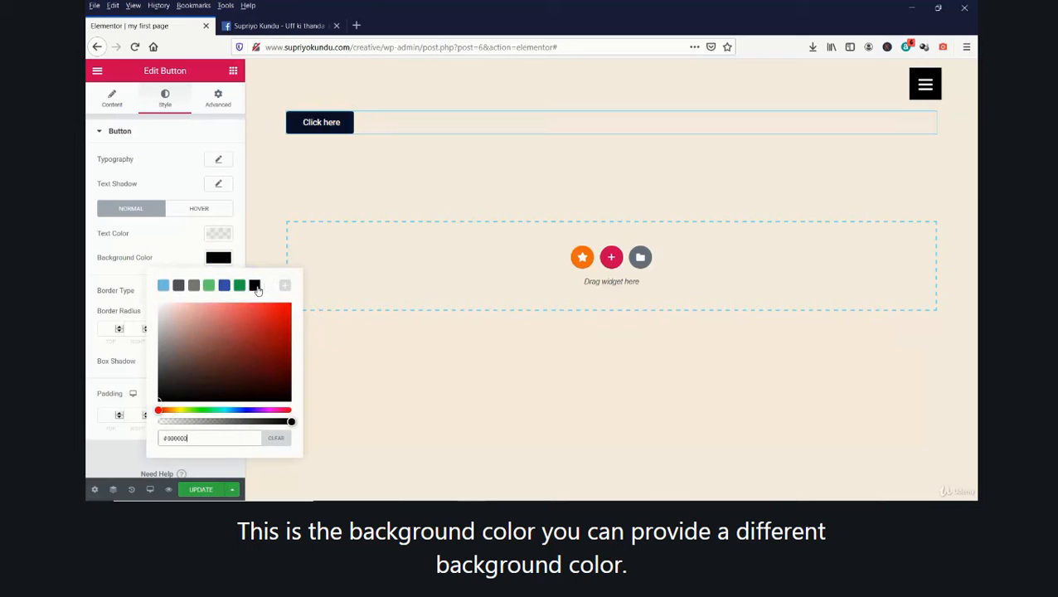
left_click(170, 138)
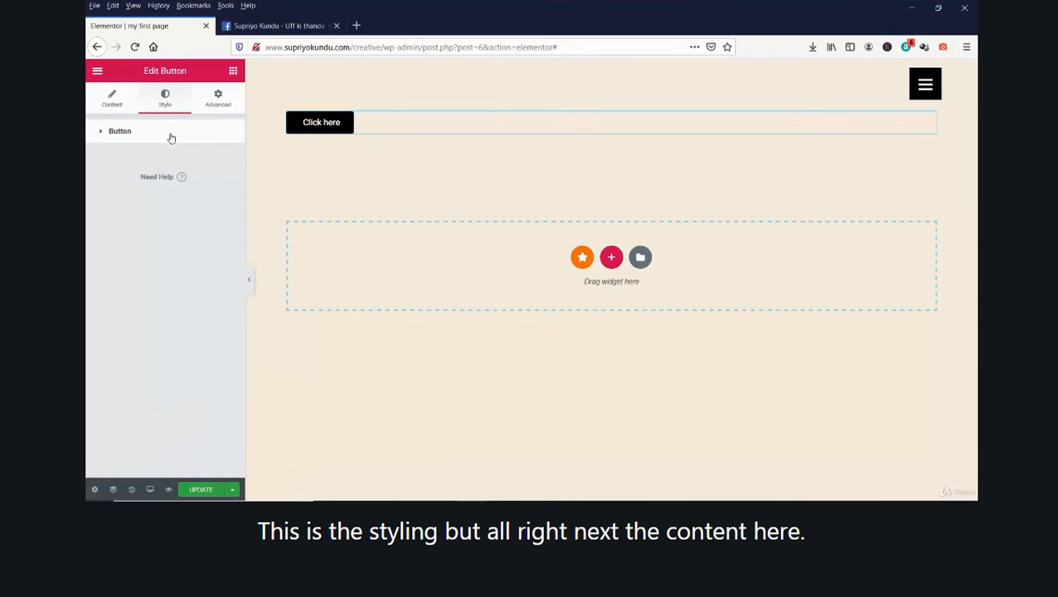
left_click(116, 107)
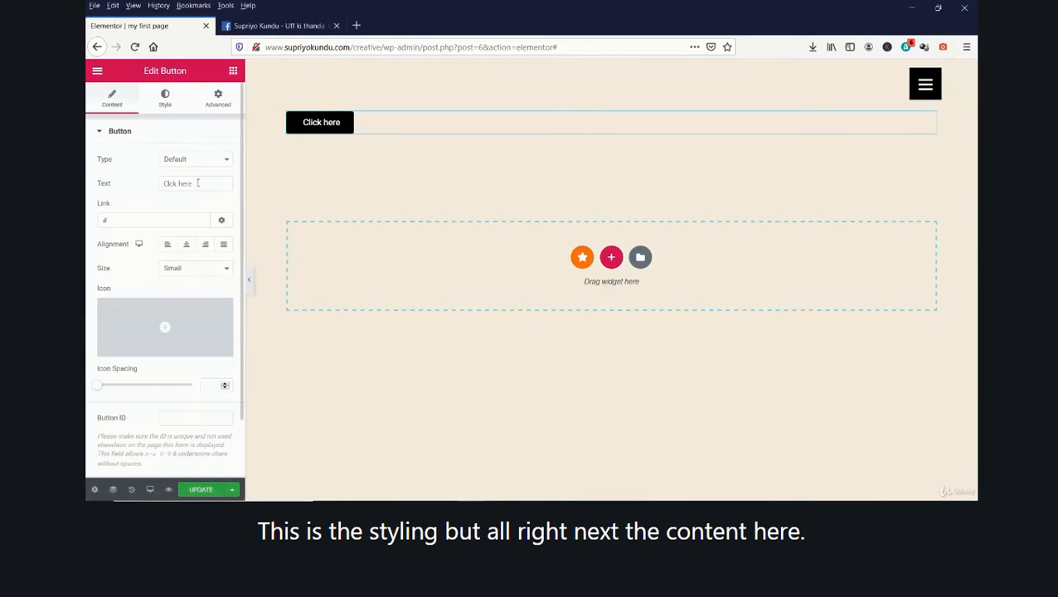
left_click_drag(199, 184, 158, 184)
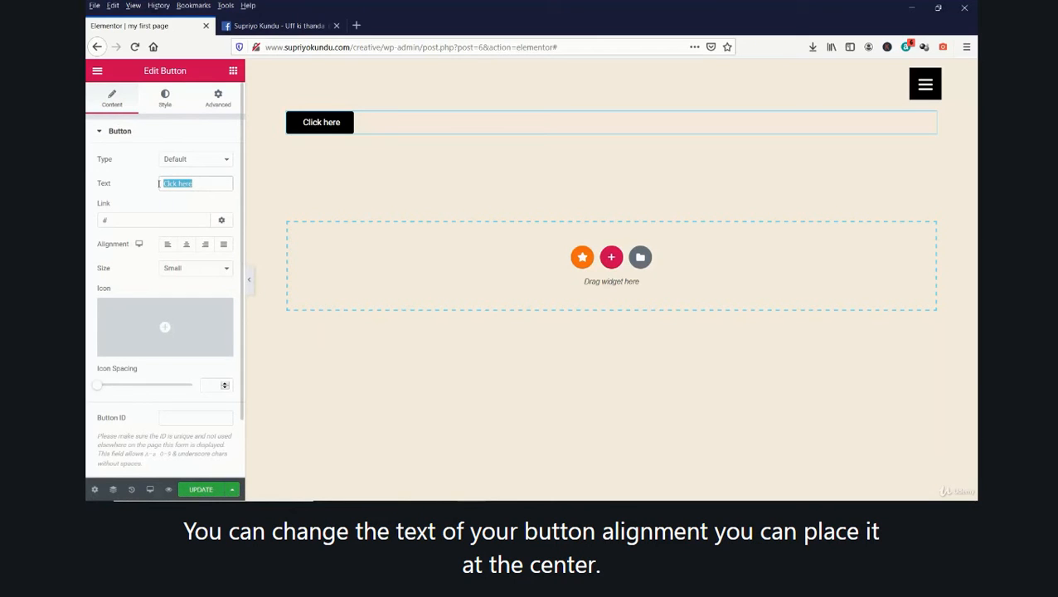
left_click(187, 248)
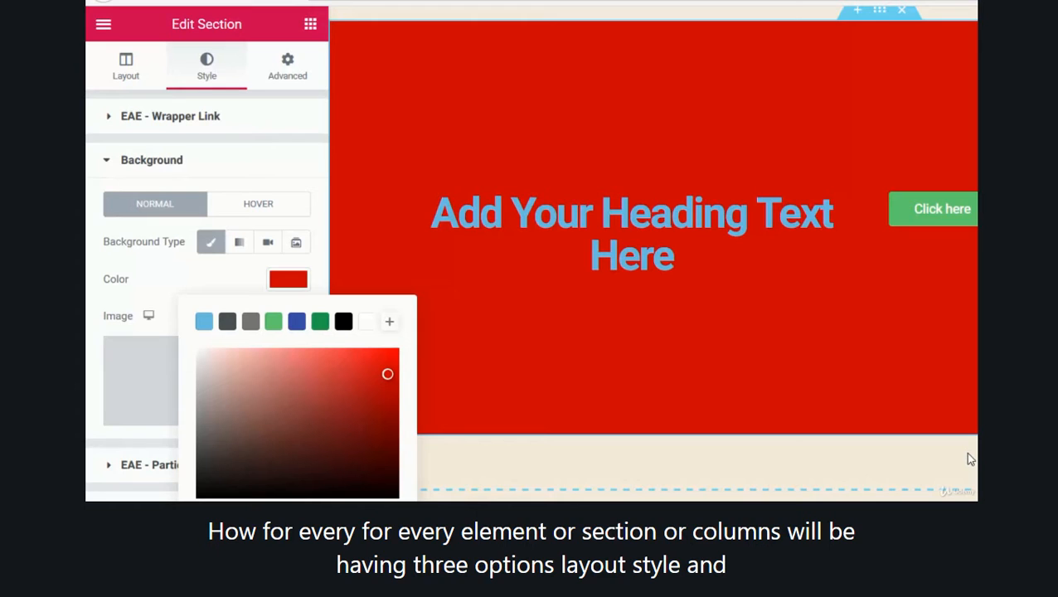
- Examine the red section's Layout, Style and Advanced settings, including its Custom CSS options
left_click(128, 79)
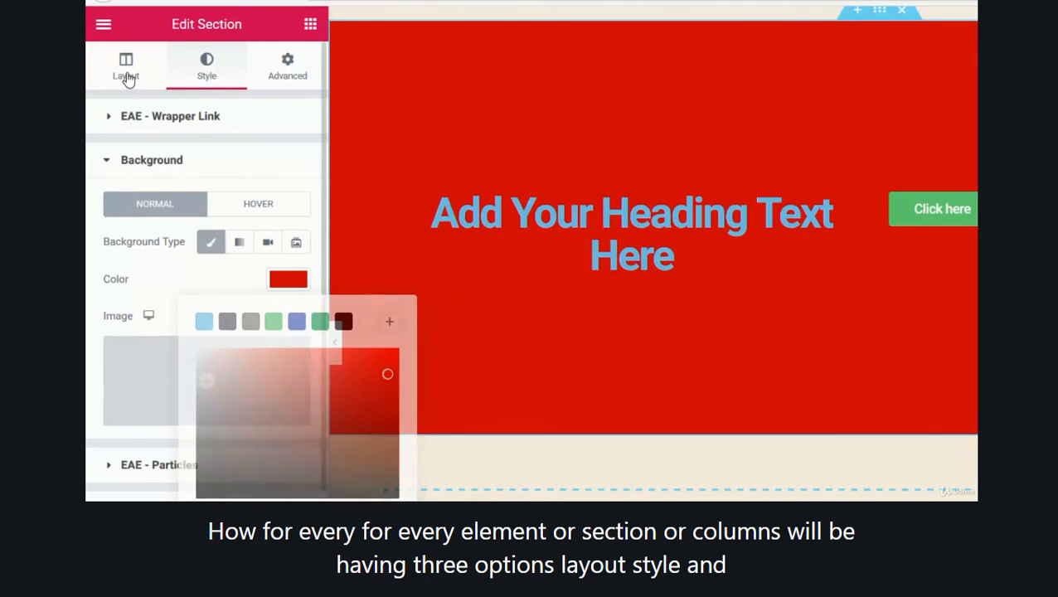
left_click(208, 73)
left_click(285, 71)
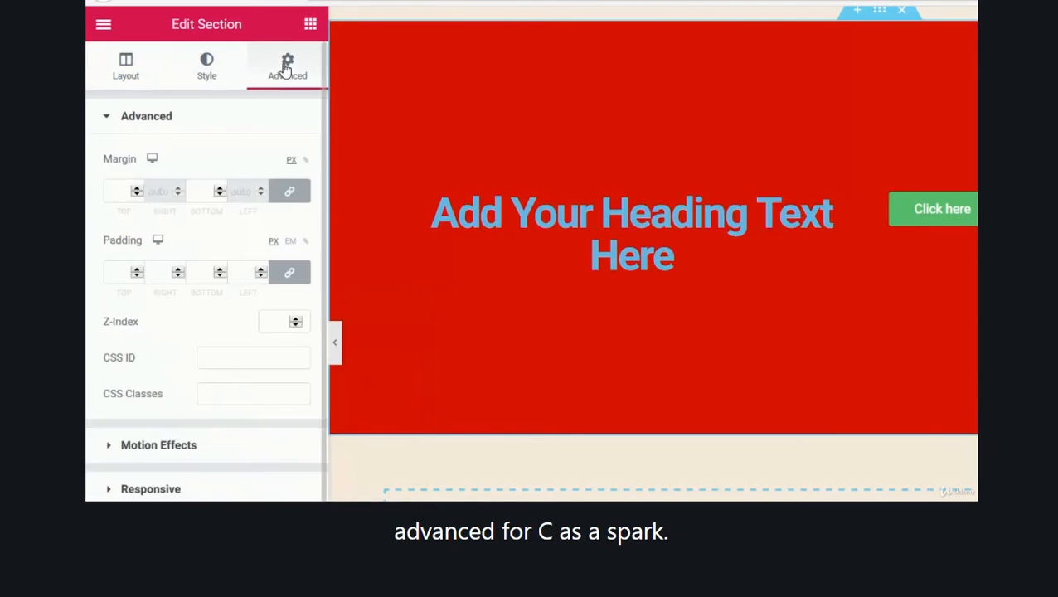
left_click(200, 73)
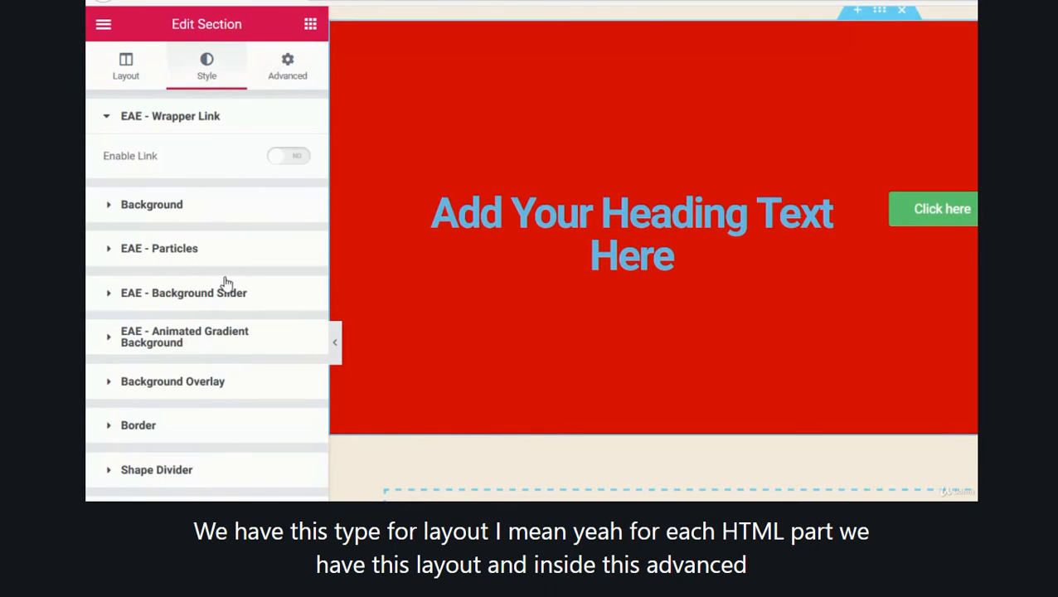
left_click(127, 67)
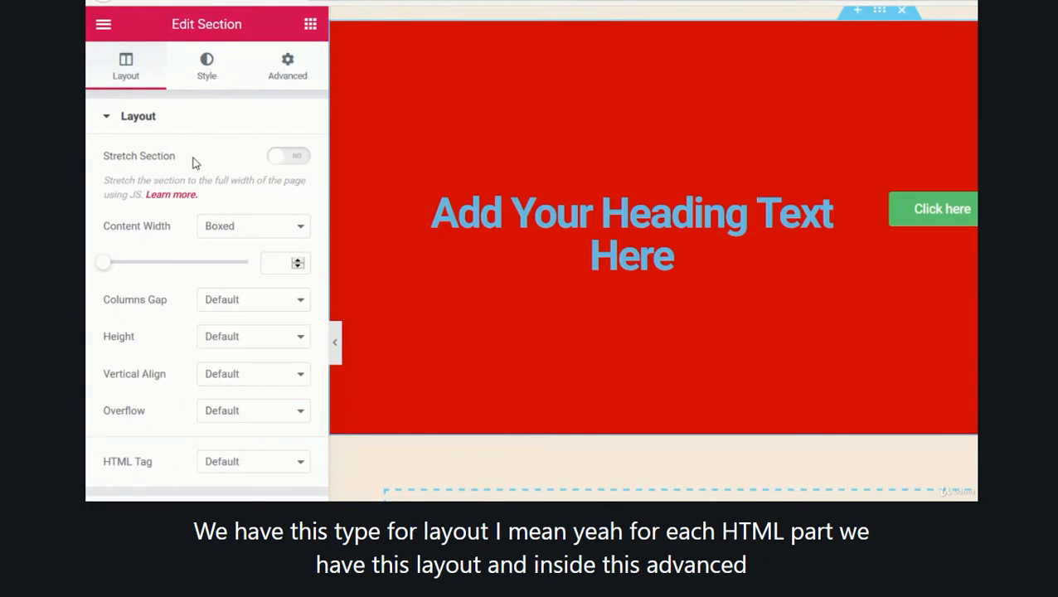
left_click(291, 81)
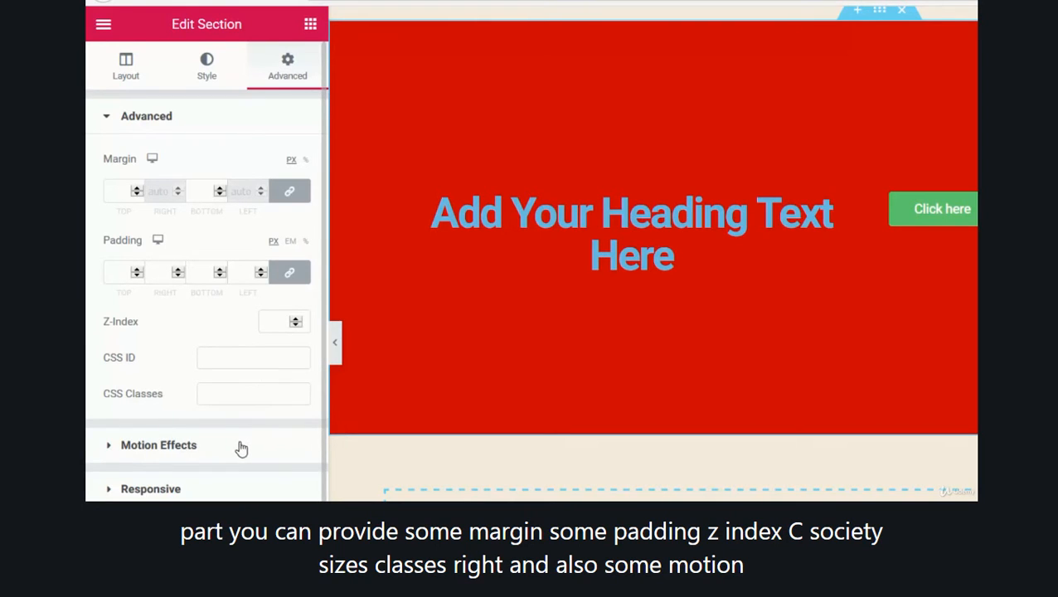
left_click(217, 533)
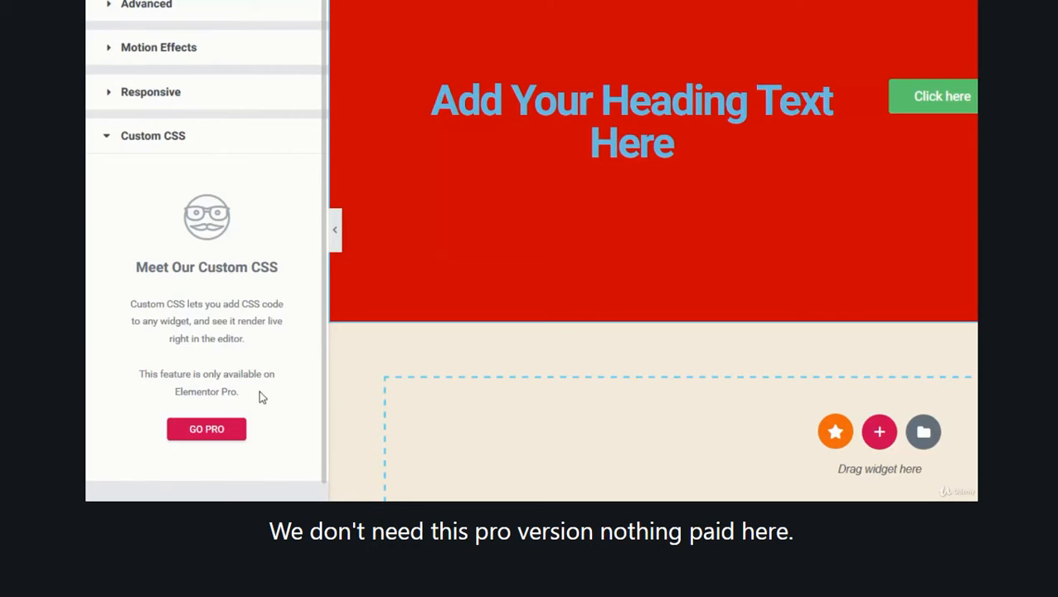
left_click(179, 140)
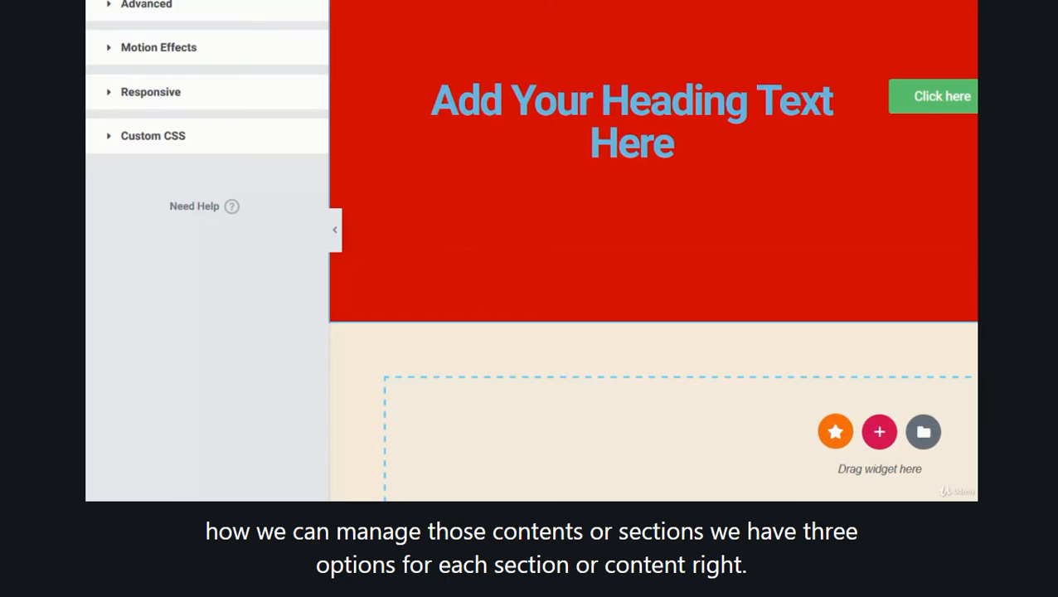
- Compare the settings of the inner section, the heading's column, the heading and the red section, checking which have Layout options
left_click(874, 5)
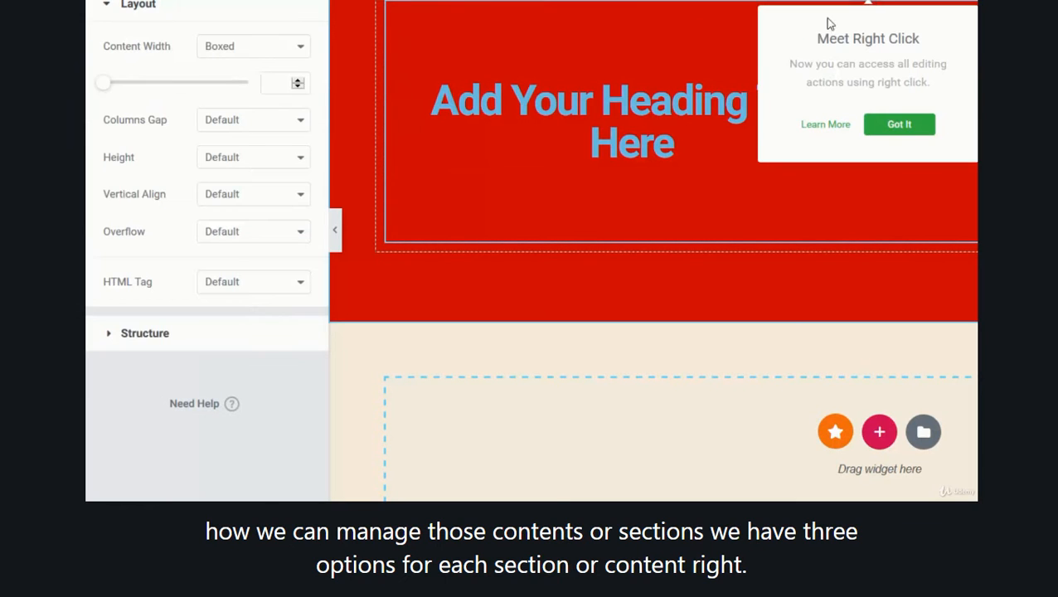
left_click(394, 95)
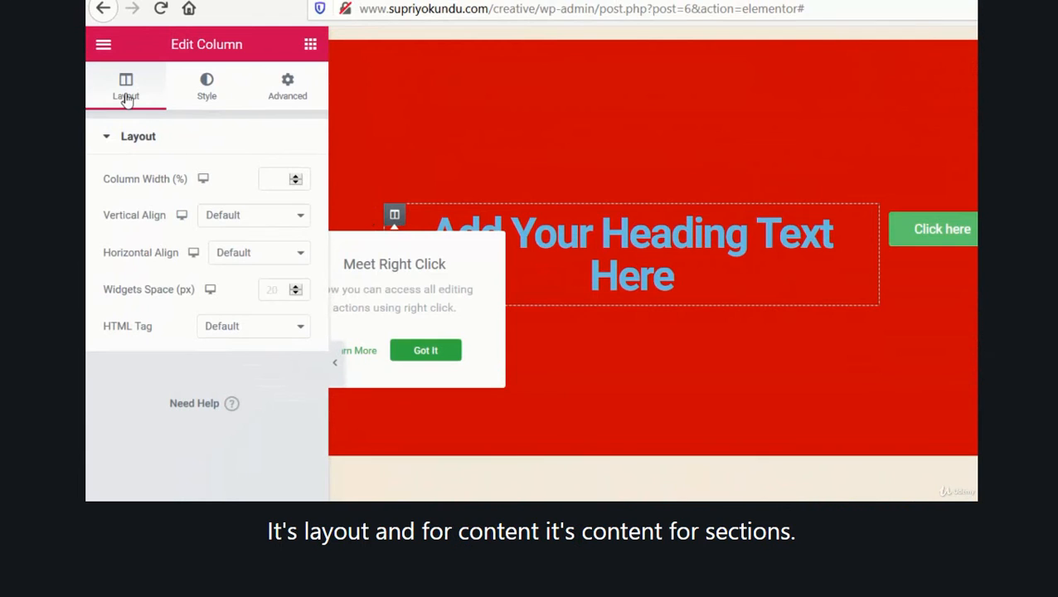
left_click(860, 227)
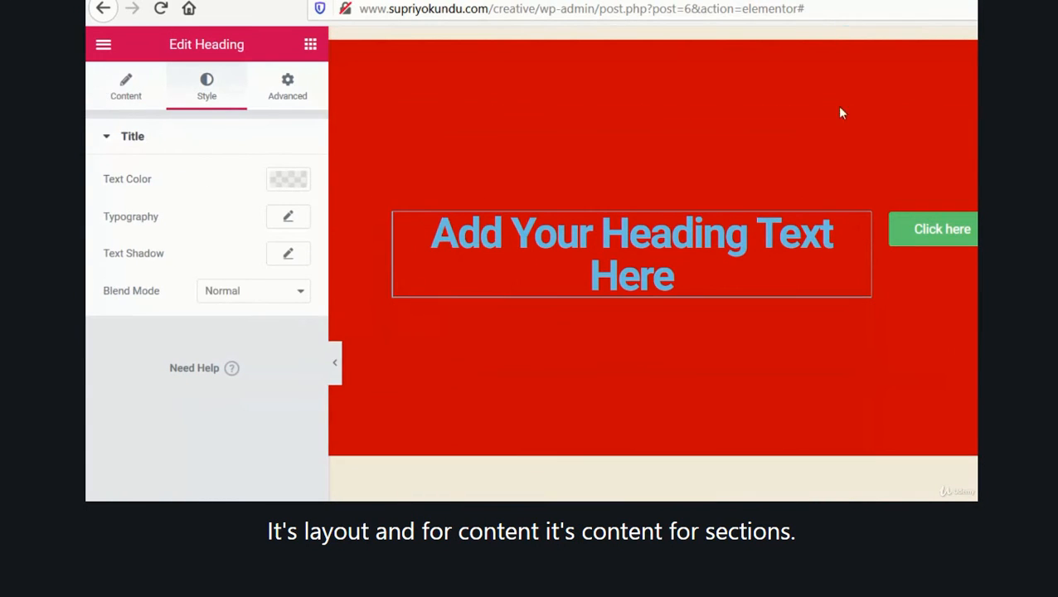
left_click(881, 33)
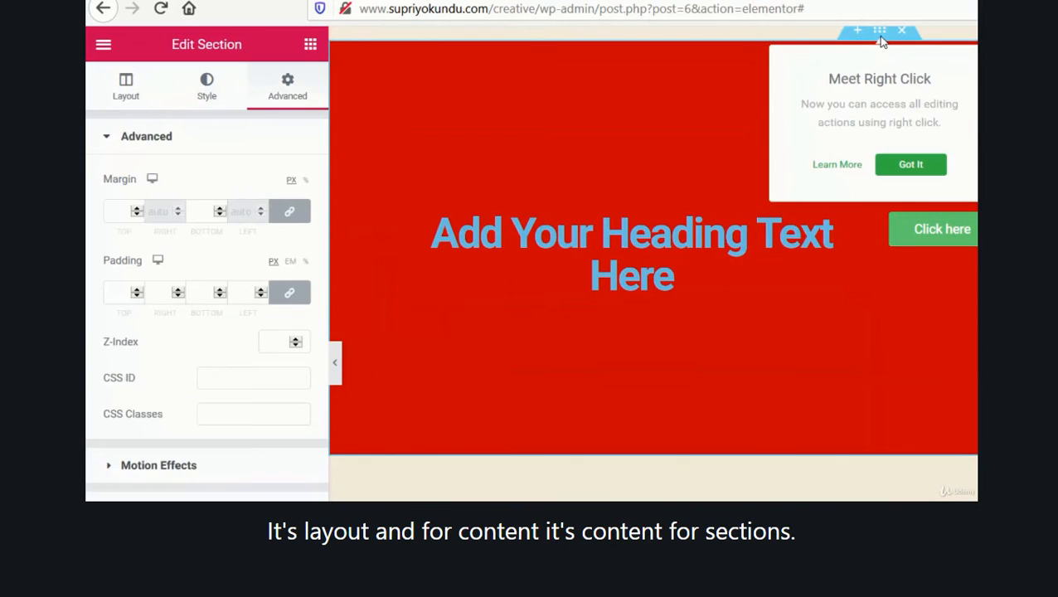
left_click(129, 97)
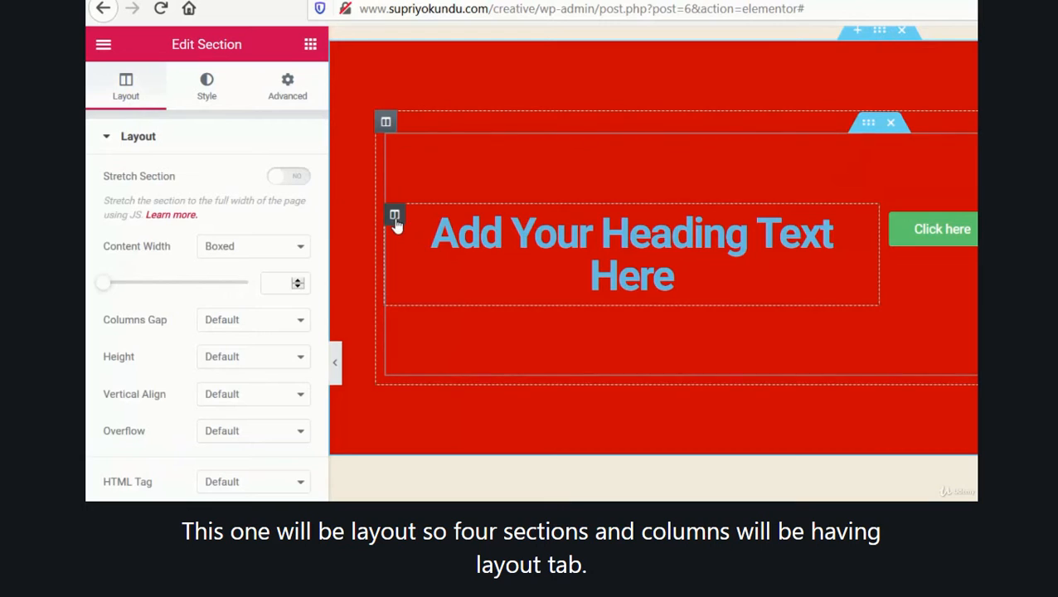
left_click(395, 217)
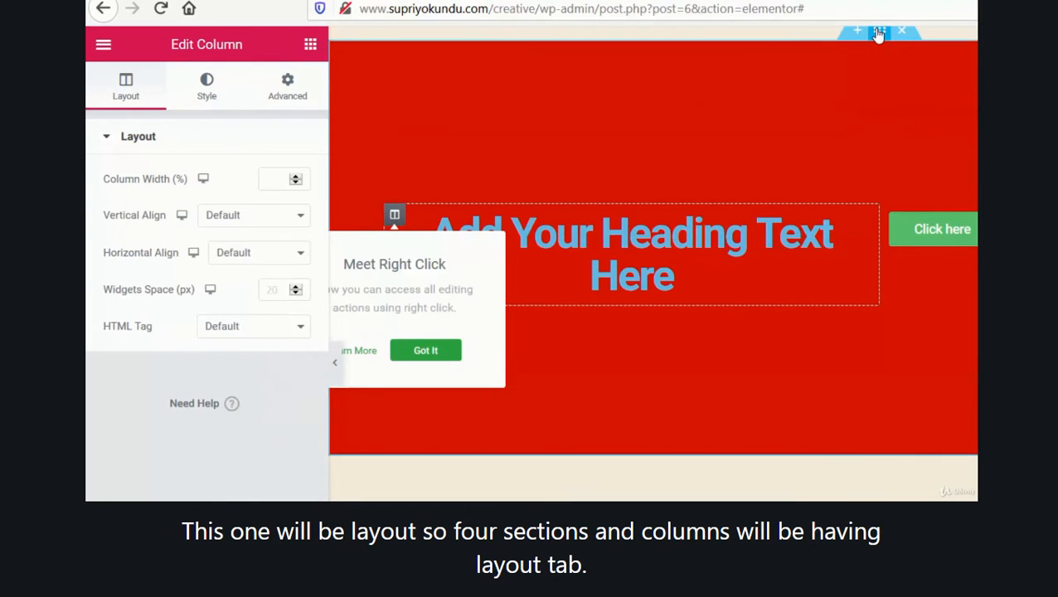
left_click(880, 31)
left_click(396, 217)
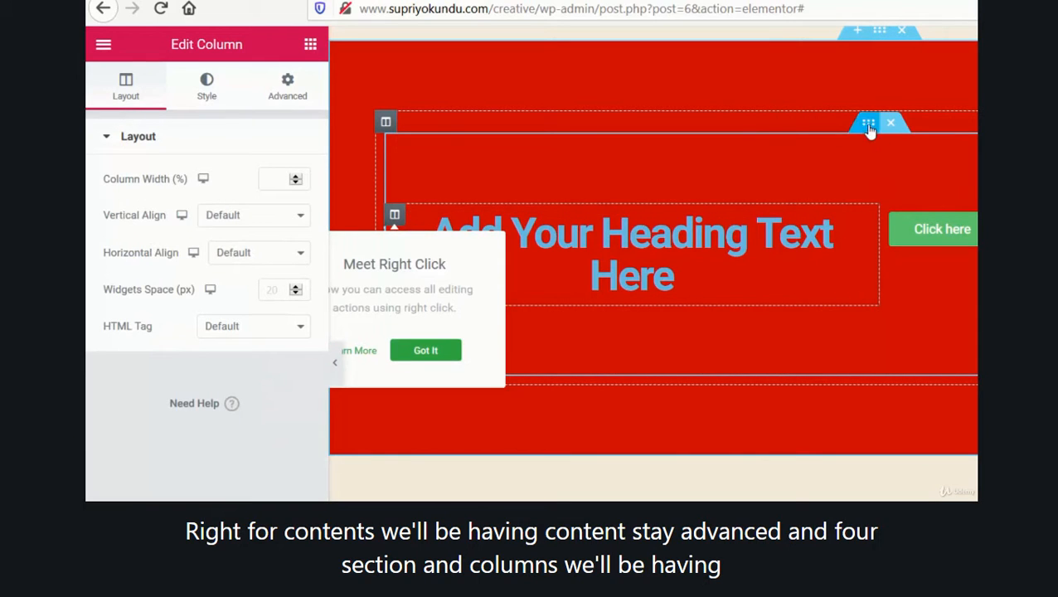
- Examine the heading's Content, Style and Advanced settings against the Layout settings of the red section and the heading's column
left_click(672, 257)
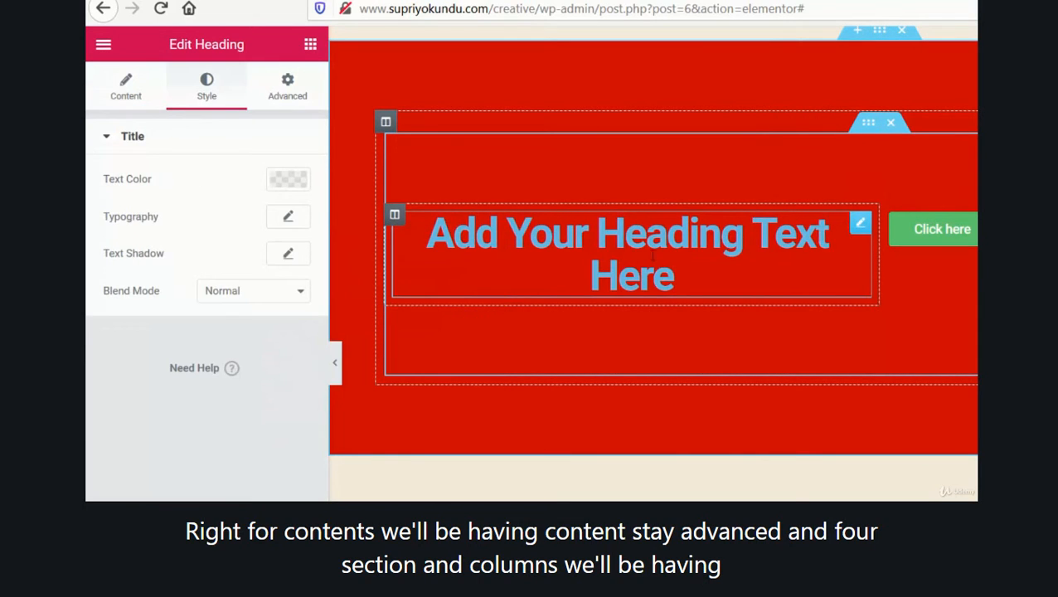
left_click(124, 101)
left_click(213, 102)
left_click(283, 100)
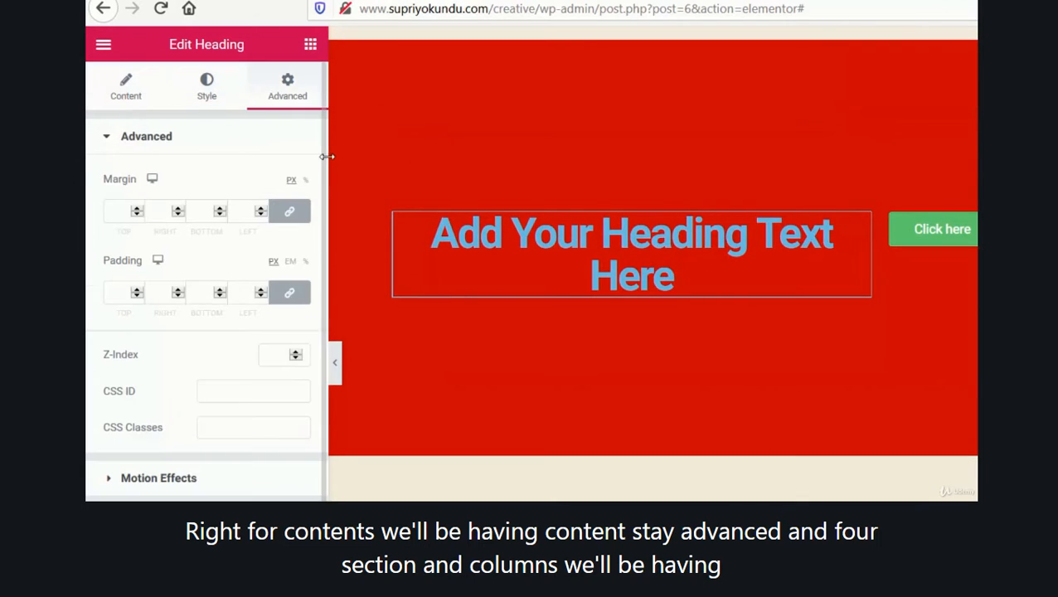
mouse_move(848, 102)
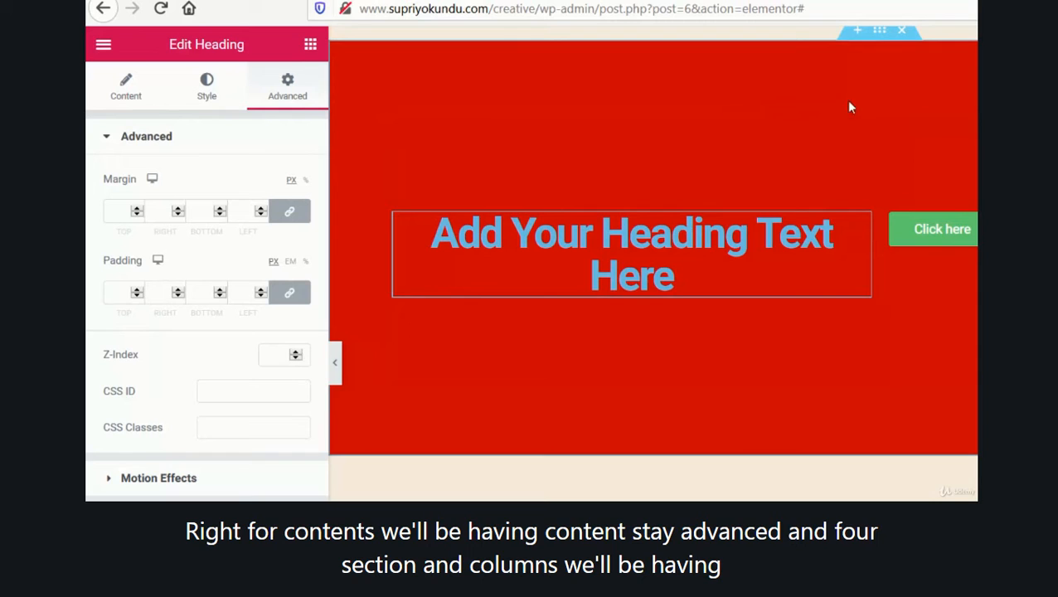
left_click(881, 35)
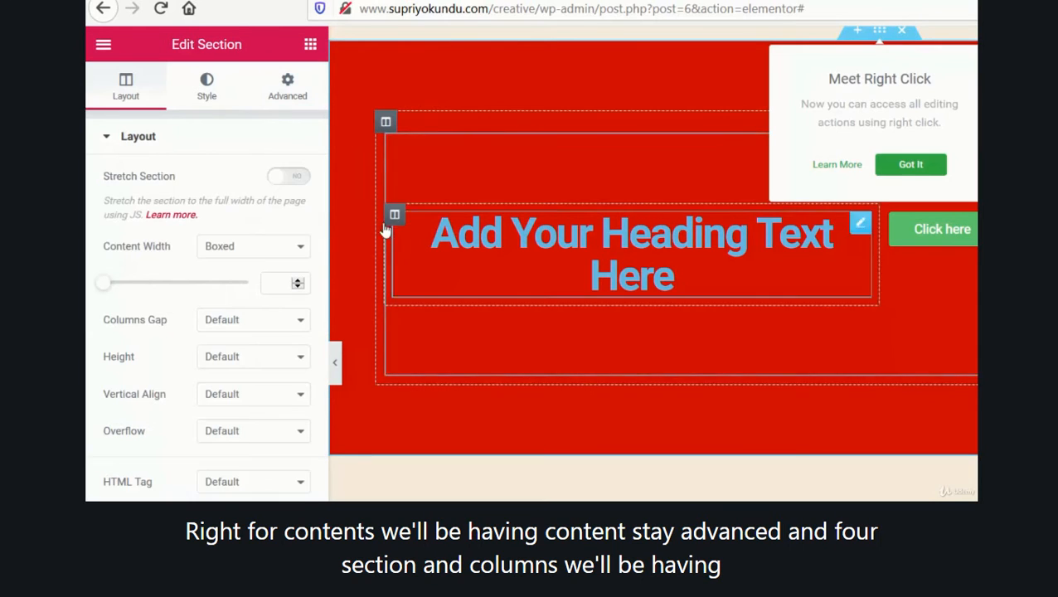
left_click(395, 215)
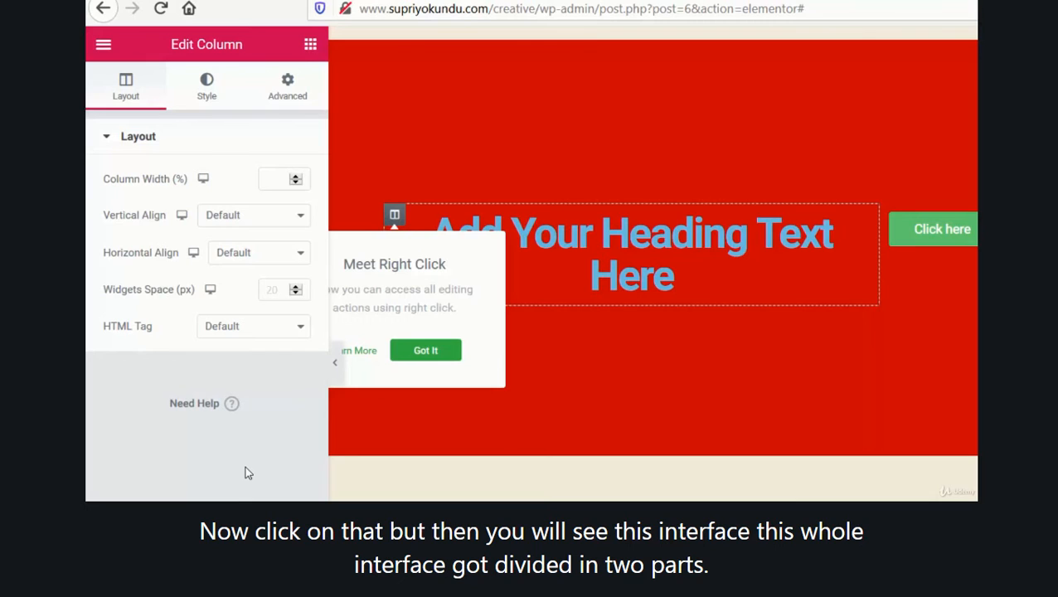
- Add a new section with a single-column structure below the red section
left_click(535, 481)
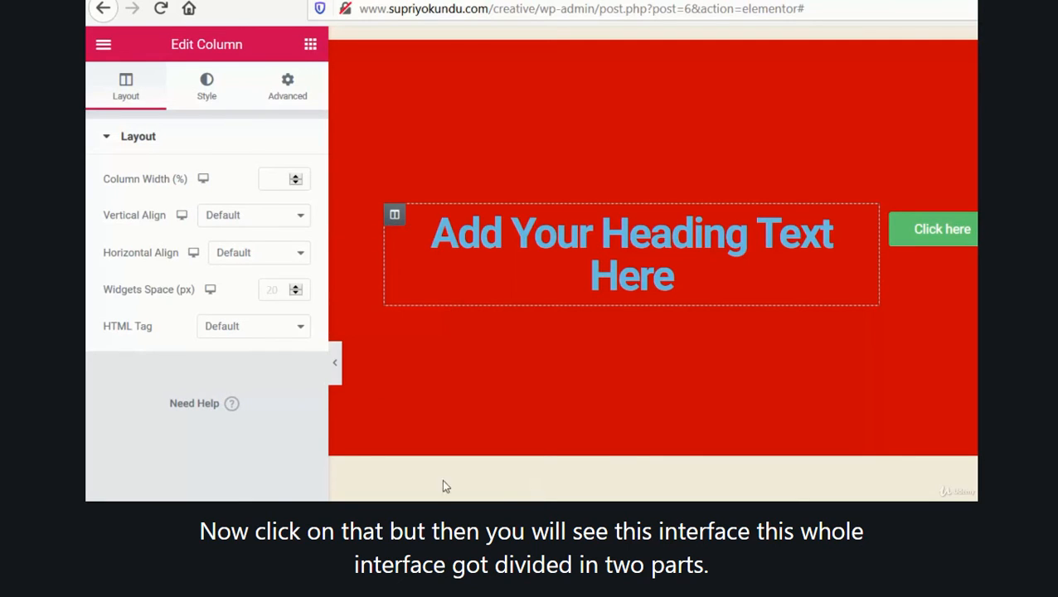
scroll(653, 264, "up", 2)
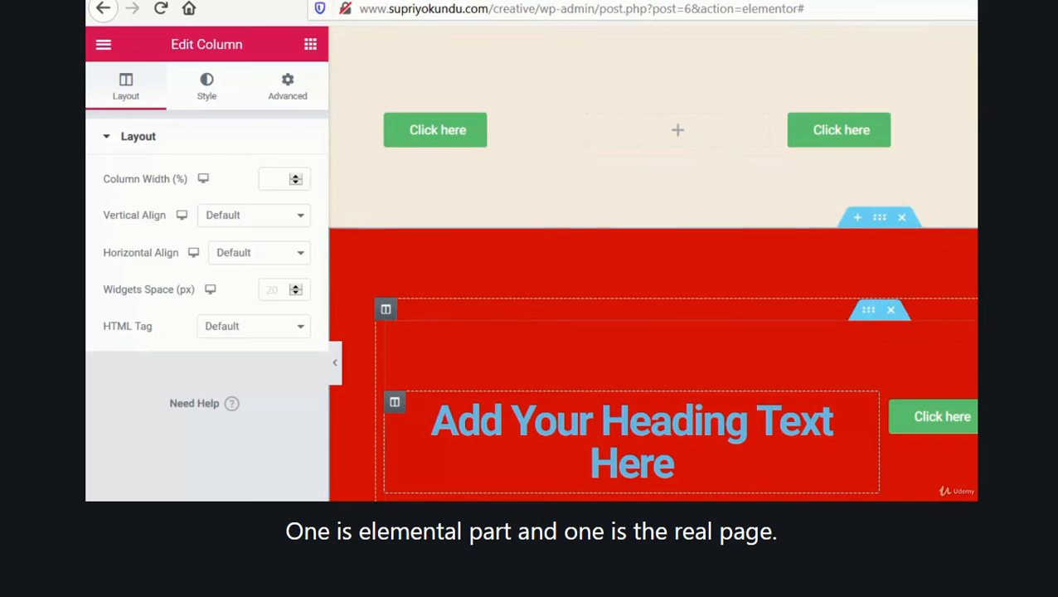
scroll(653, 332, "up", 2)
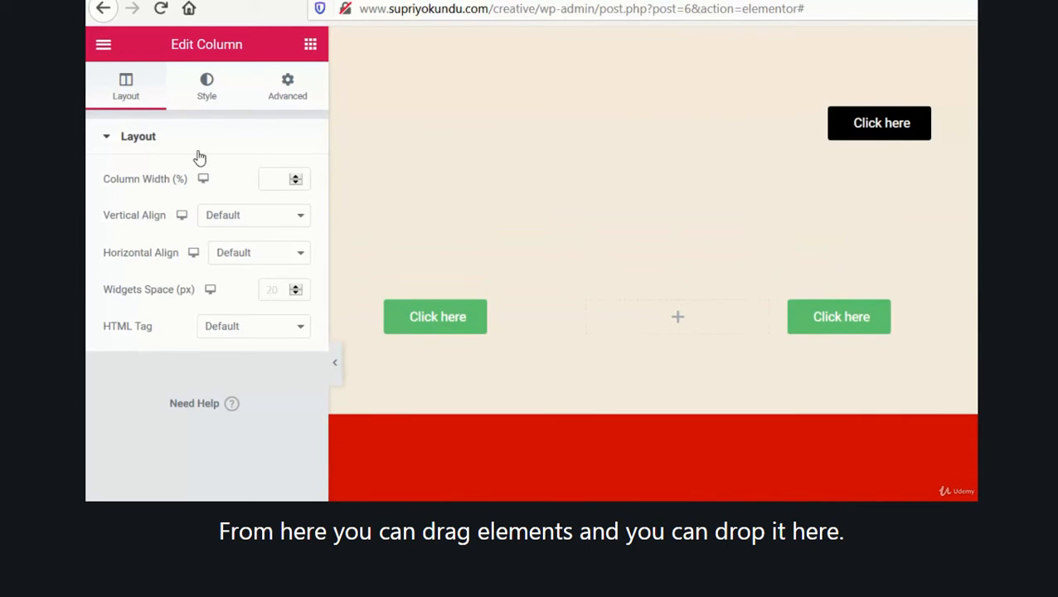
scroll(952, 272, "down", 3)
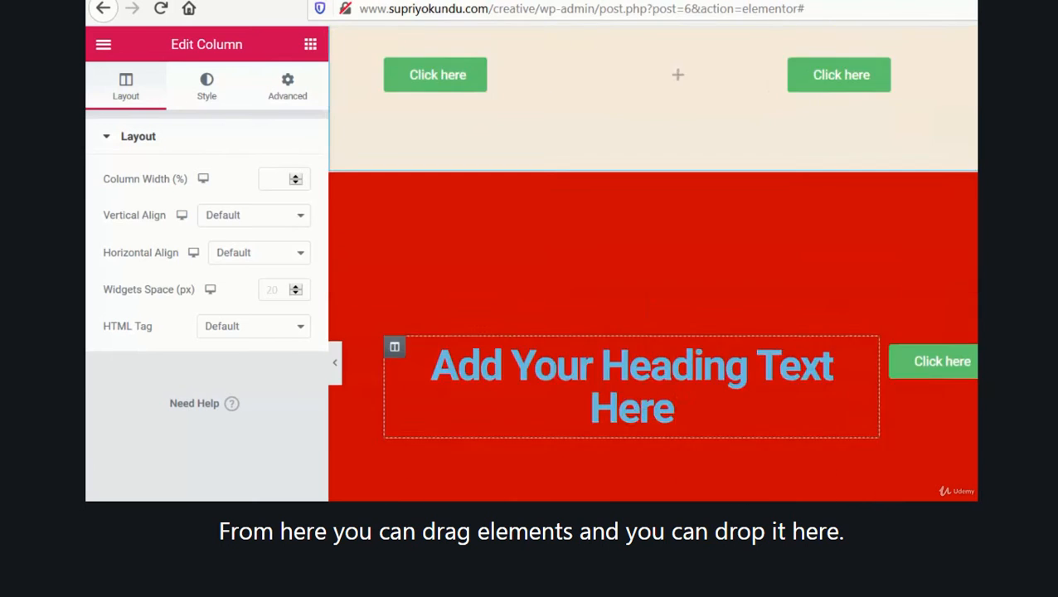
scroll(654, 263, "down", 2)
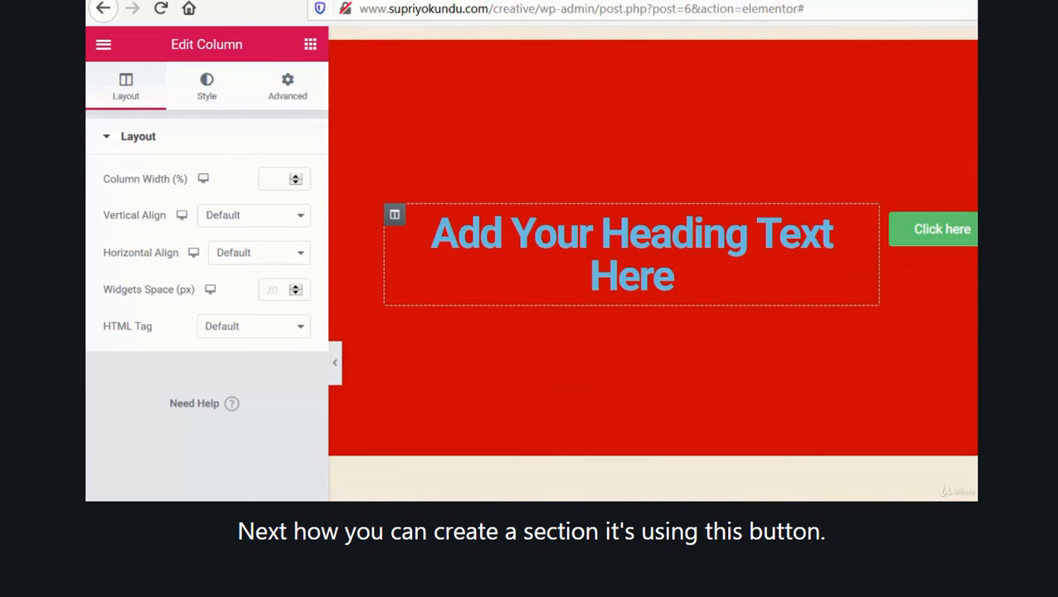
scroll(770, 435, "up", 5)
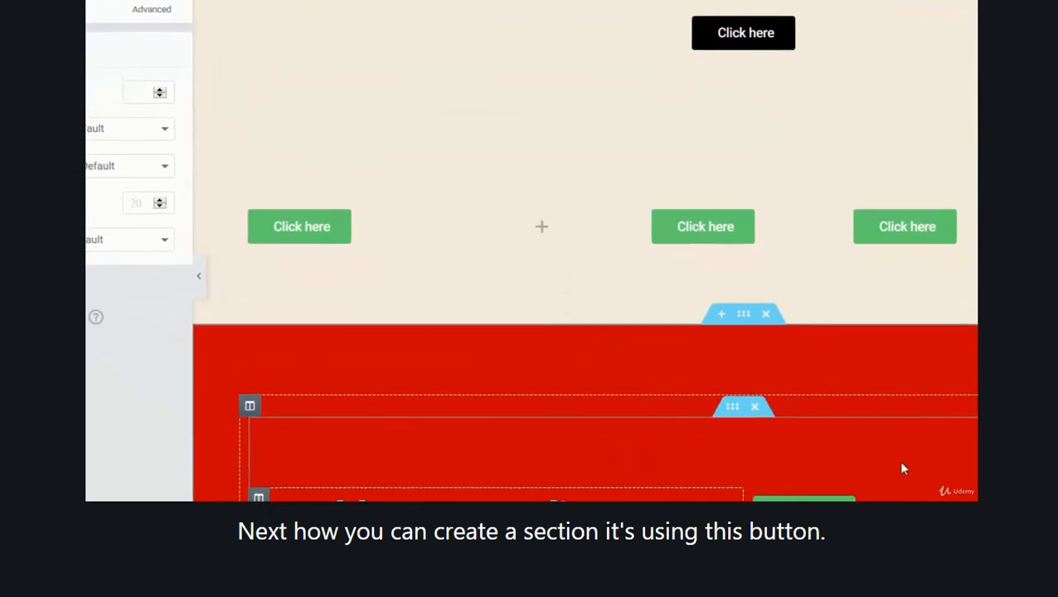
scroll(904, 469, "down", 5)
left_click(638, 419)
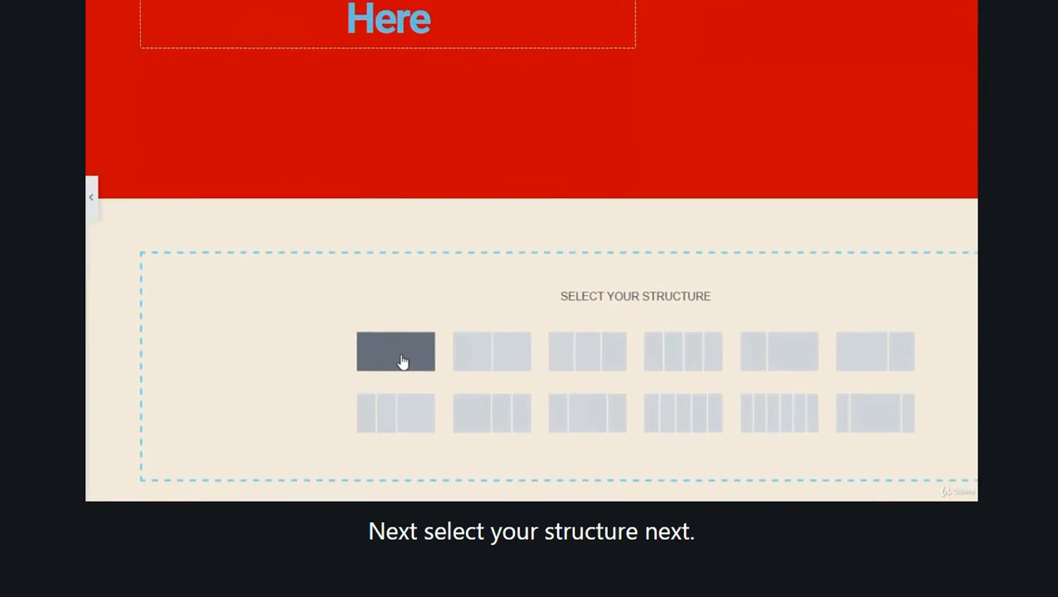
left_click(400, 369)
scroll(515, 284, "down", 1)
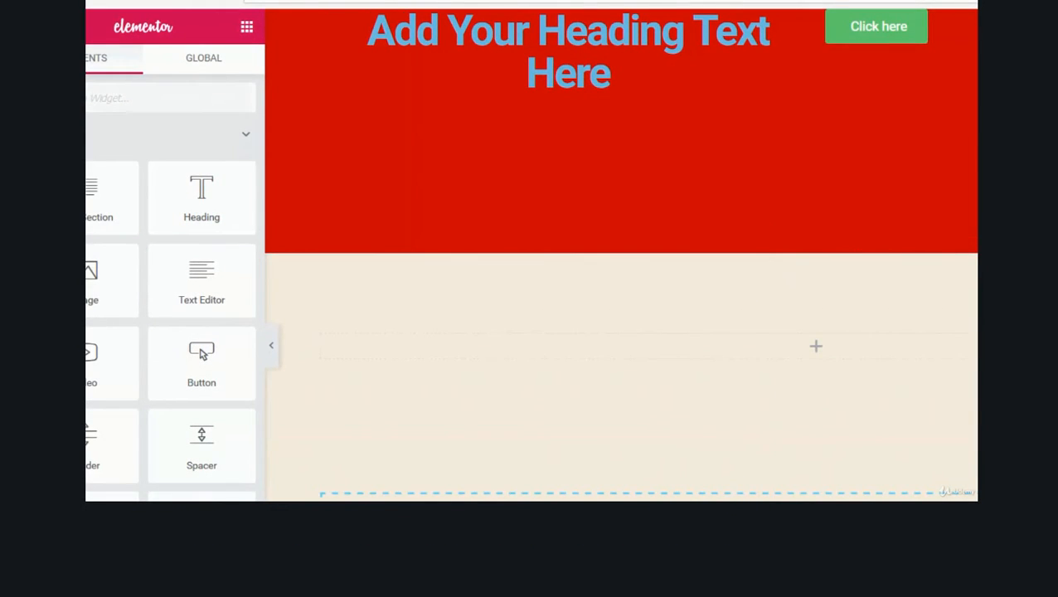
- Add one more single-column section below the empty one and display the list of available widgets
left_click(763, 479)
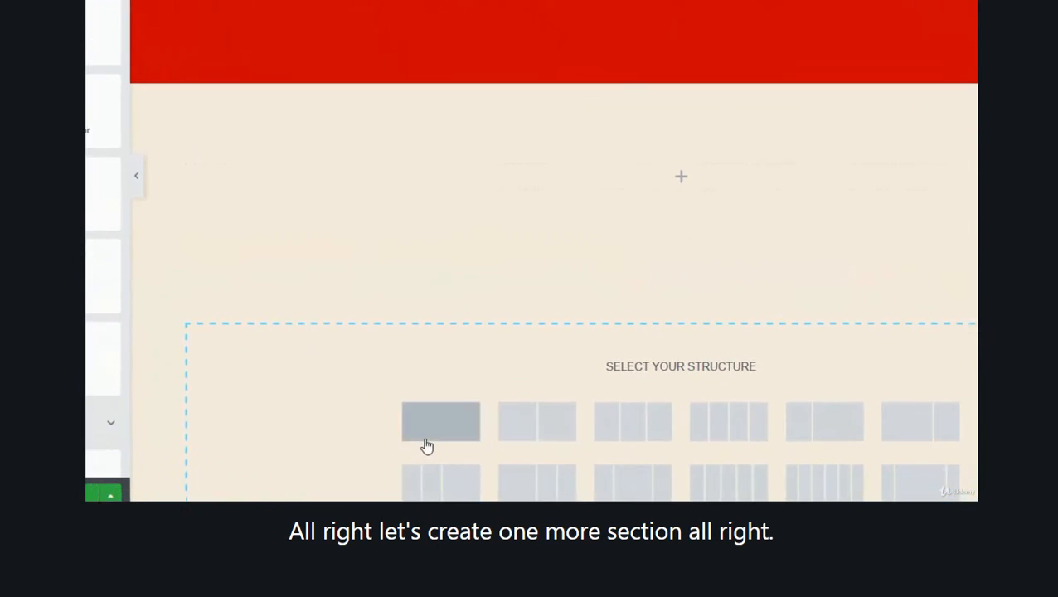
left_click(428, 425)
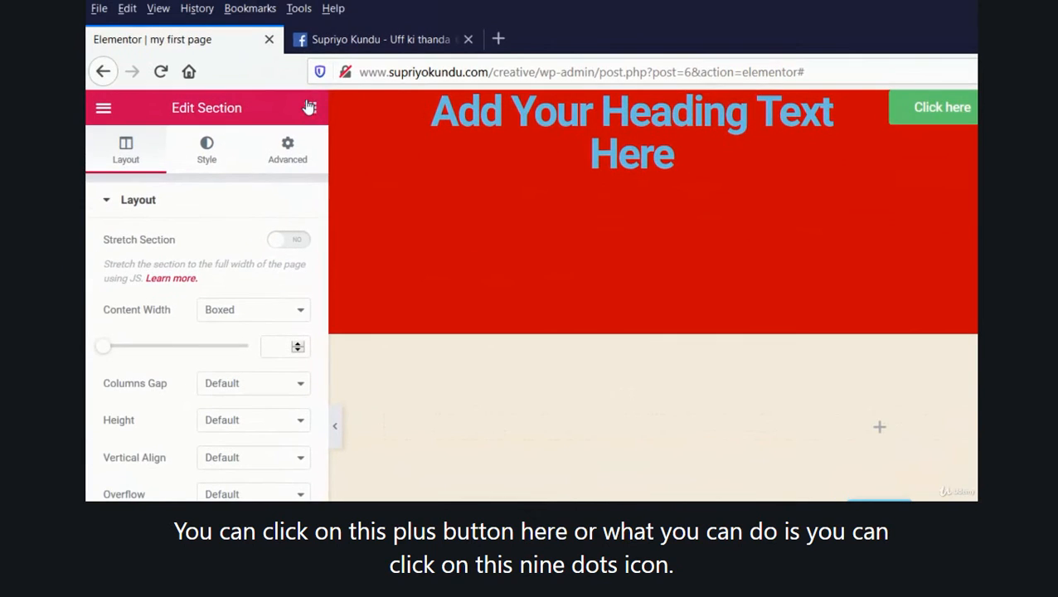
left_click(310, 108)
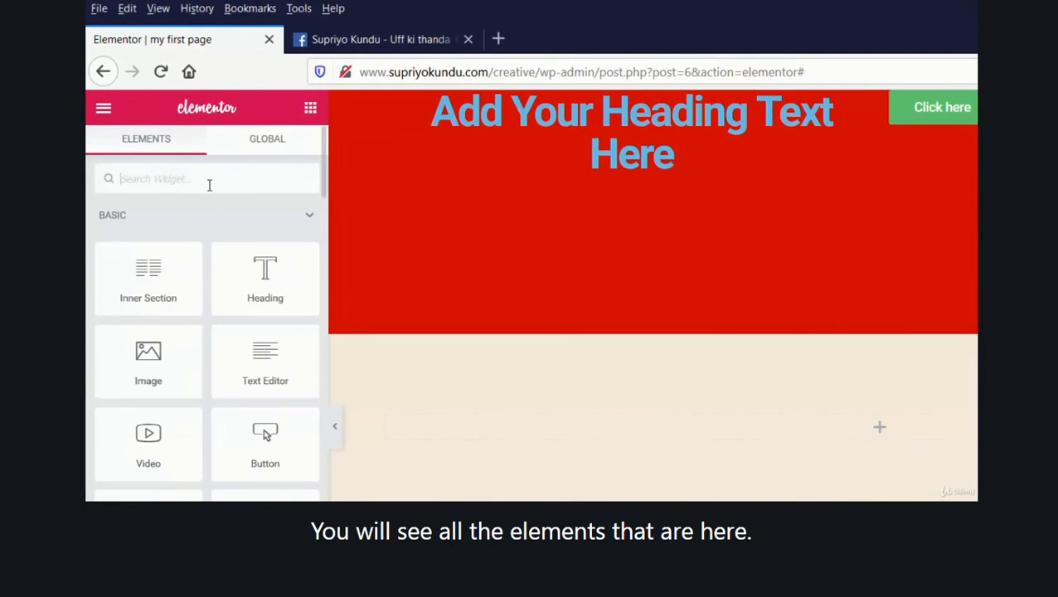
- Look over the available widgets and add a Heading widget to the lower of the two empty single-column sections
scroll(215, 434, "down", 5)
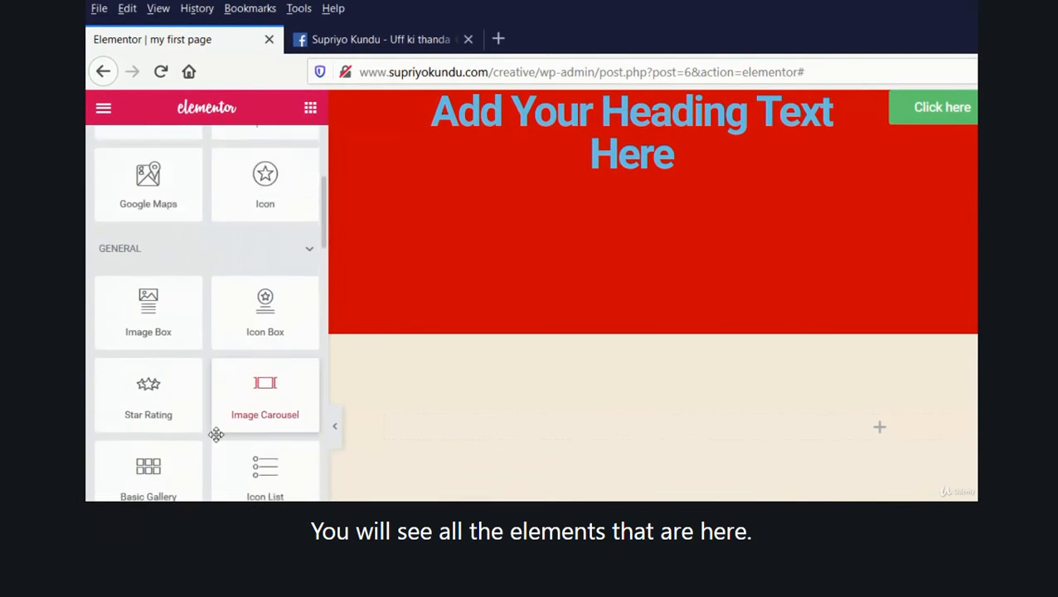
scroll(216, 434, "down", 8)
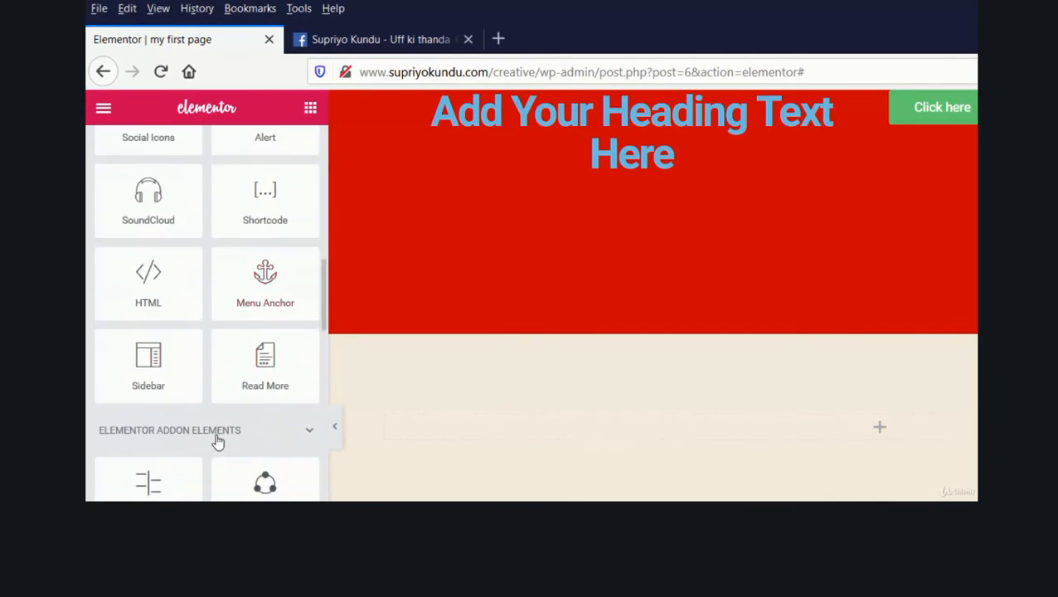
scroll(215, 435, "down", 3)
scroll(215, 434, "up", 5)
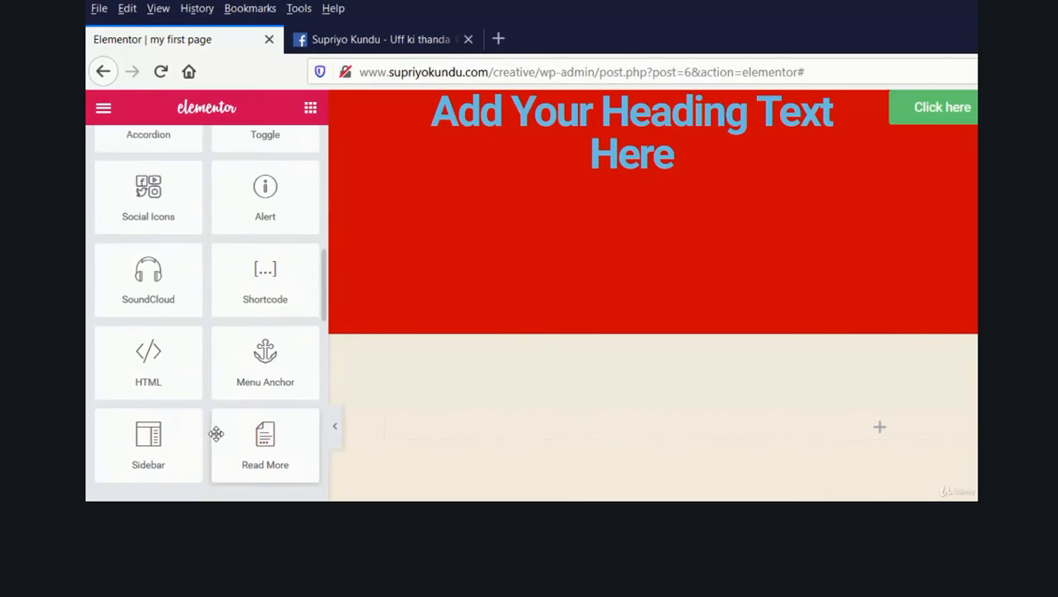
scroll(215, 435, "up", 10)
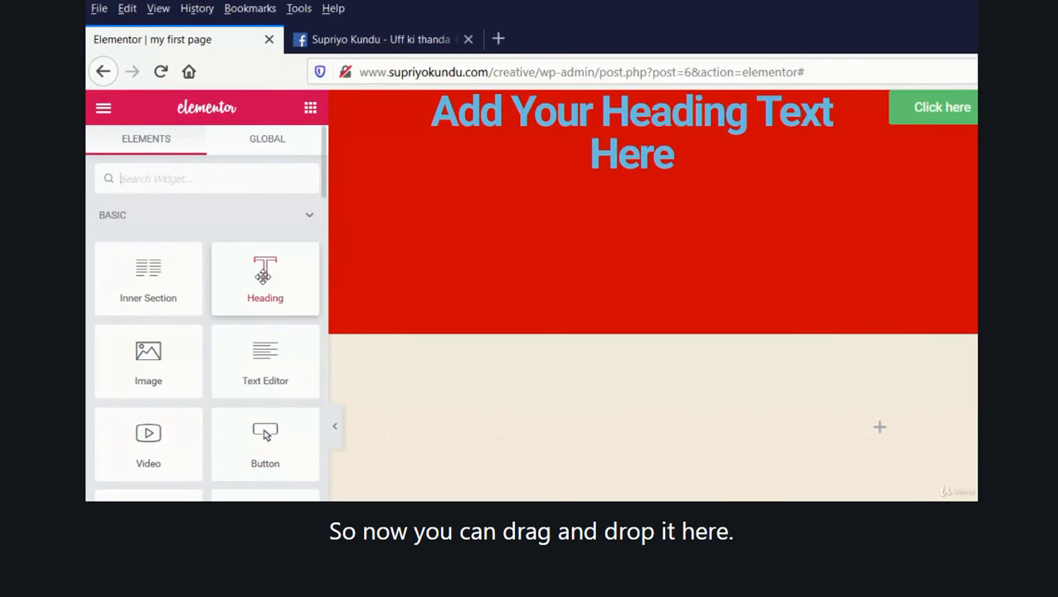
left_click_drag(262, 275, 897, 594)
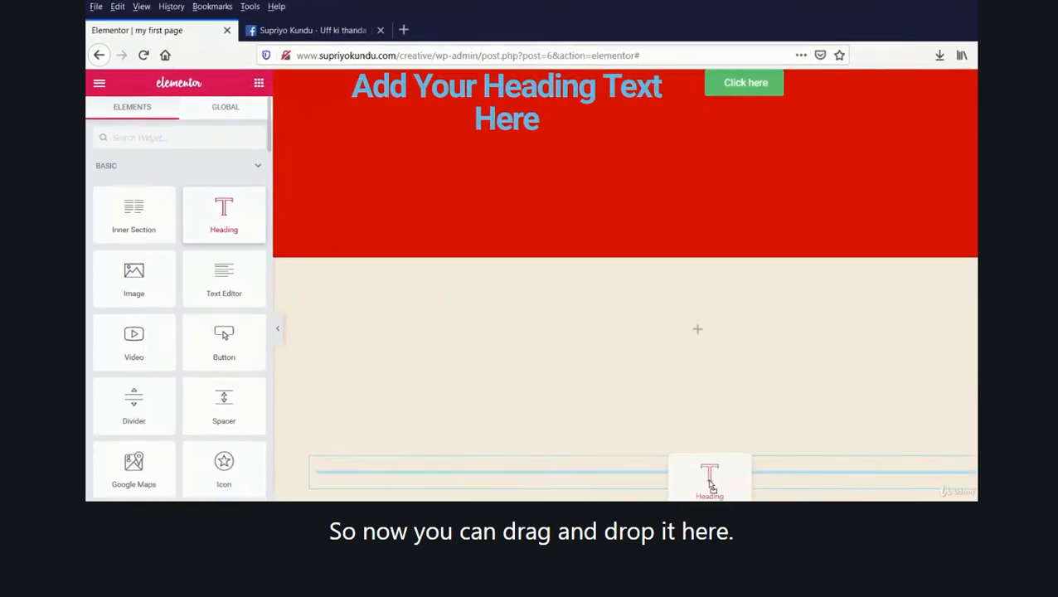
left_click_drag(711, 485, 619, 413)
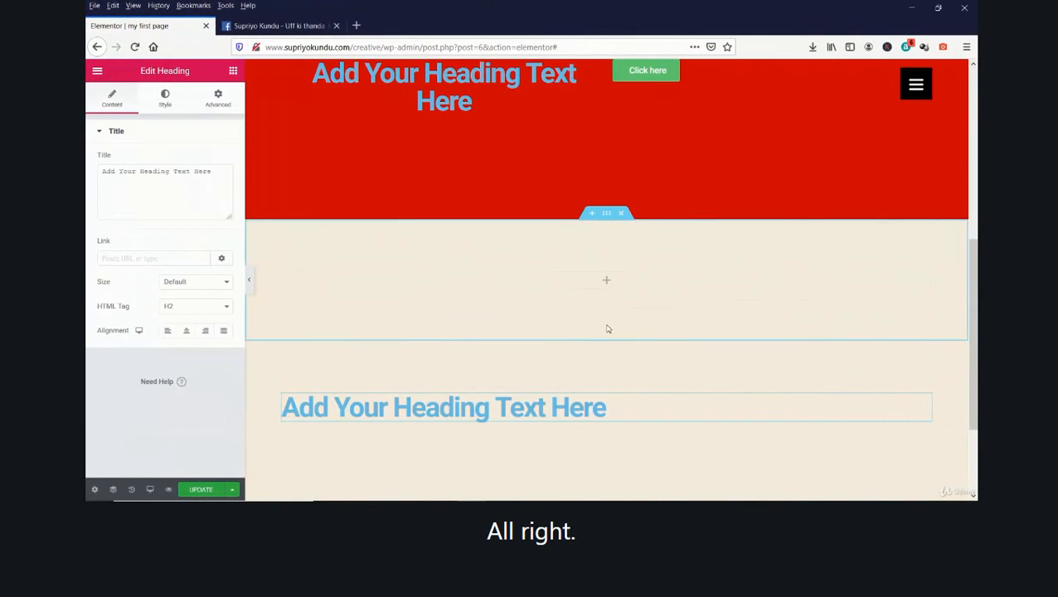
- Examine the Layout, Style and Advanced settings of the new heading's section and the content settings of the heading
scroll(451, 366, "down", 2)
left_click(313, 222)
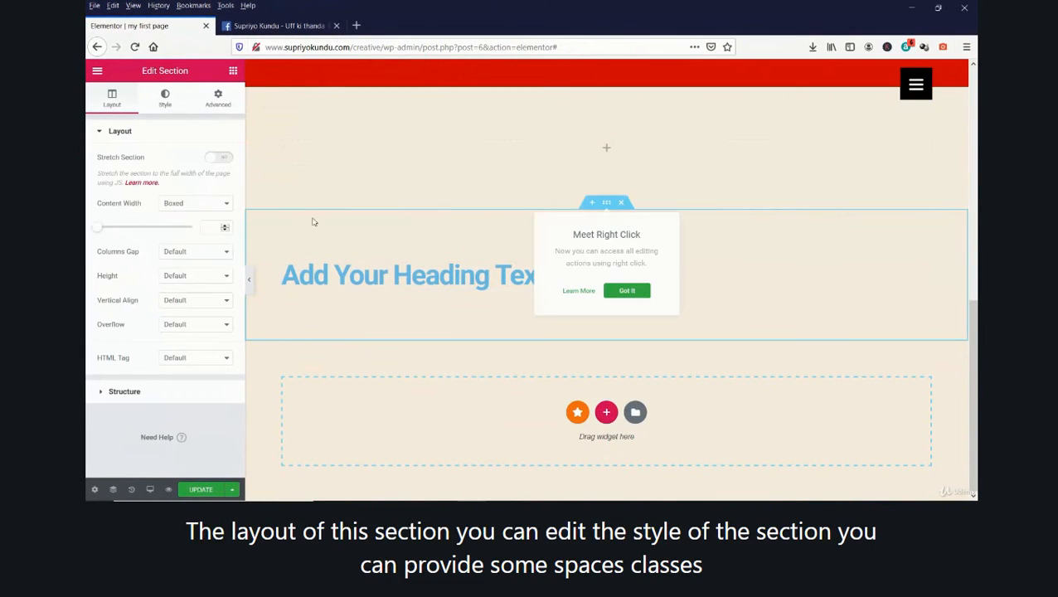
left_click(170, 103)
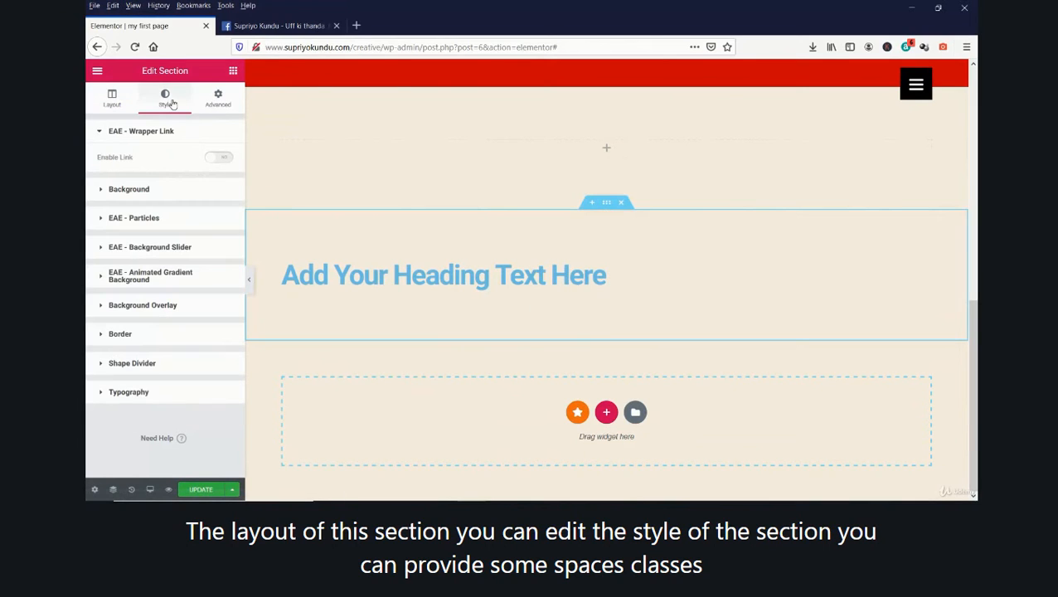
left_click(213, 103)
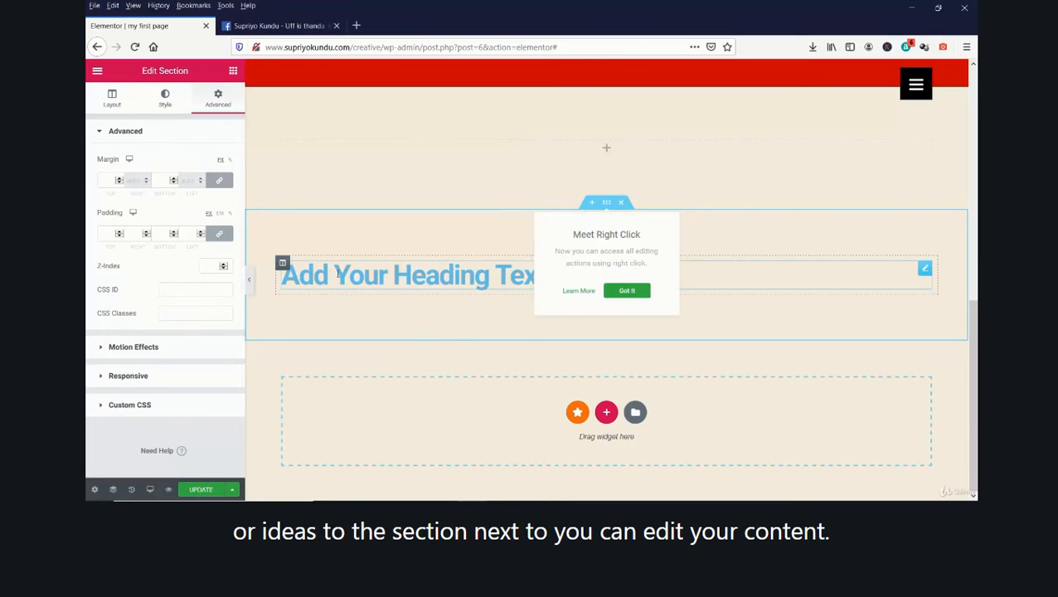
left_click(279, 272)
left_click(282, 264)
left_click(609, 269)
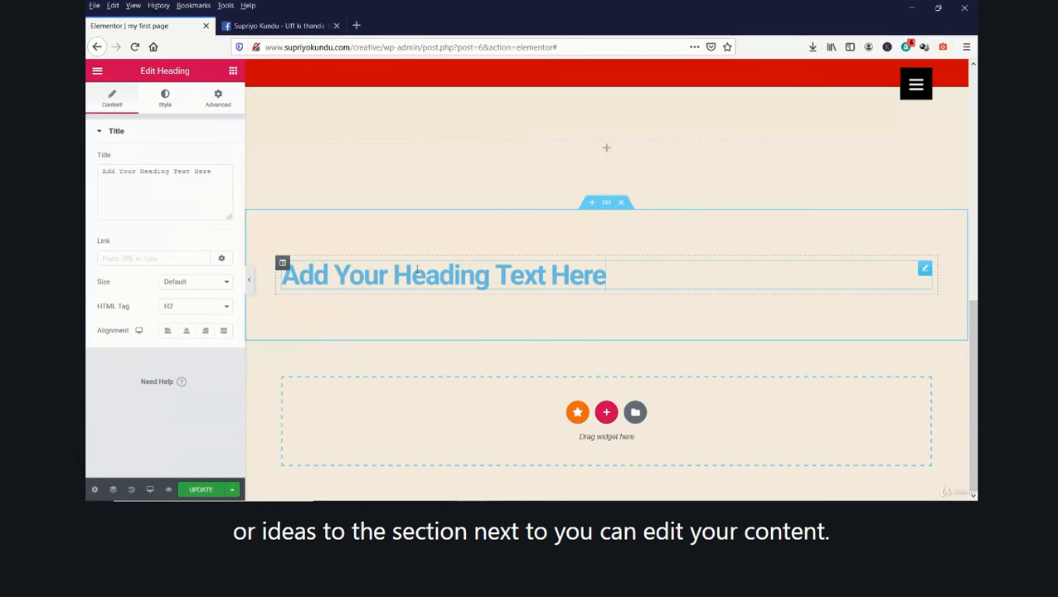
triple_click(612, 271)
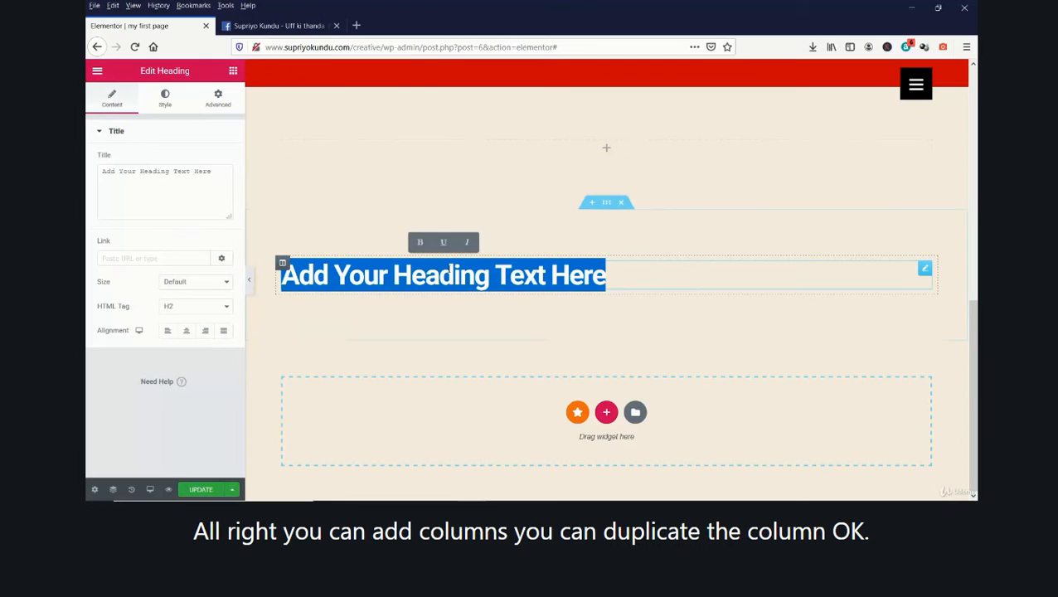
left_click(615, 271)
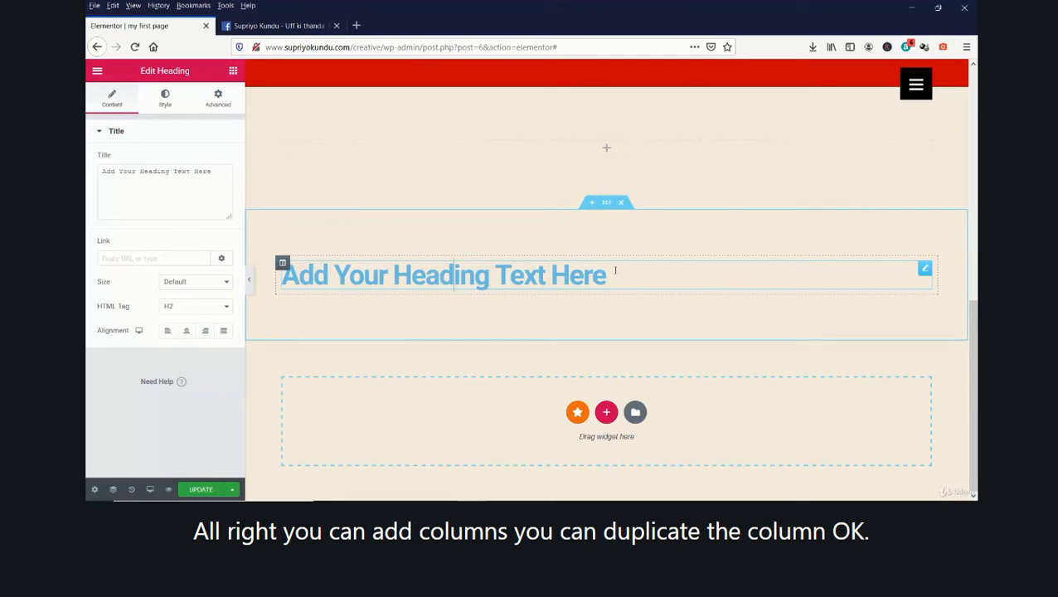
- Add a new column beside the new heading's column and duplicate the heading's column
right_click(282, 264)
left_click(324, 314)
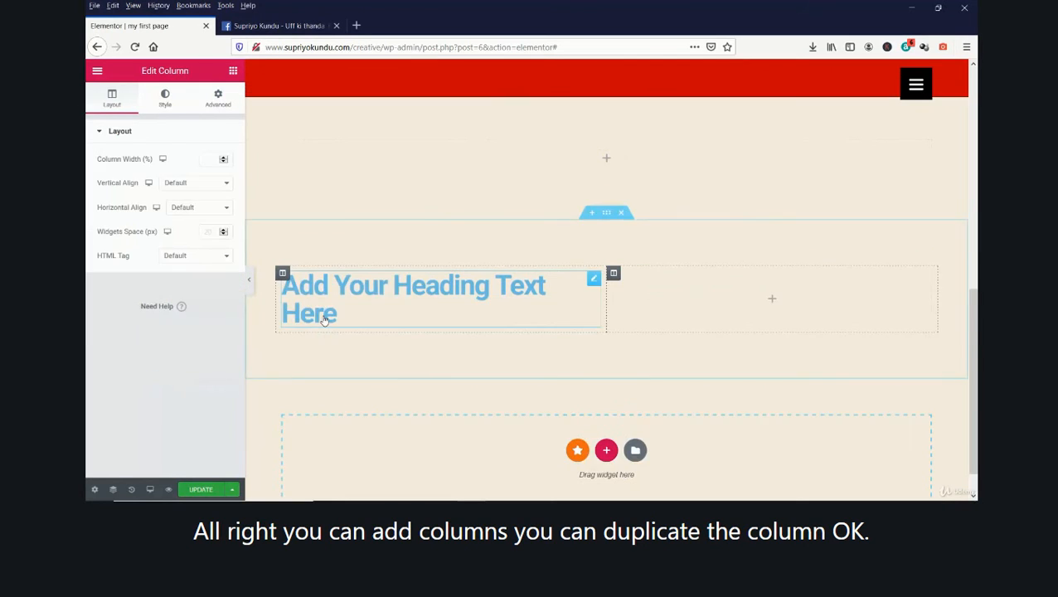
right_click(283, 277)
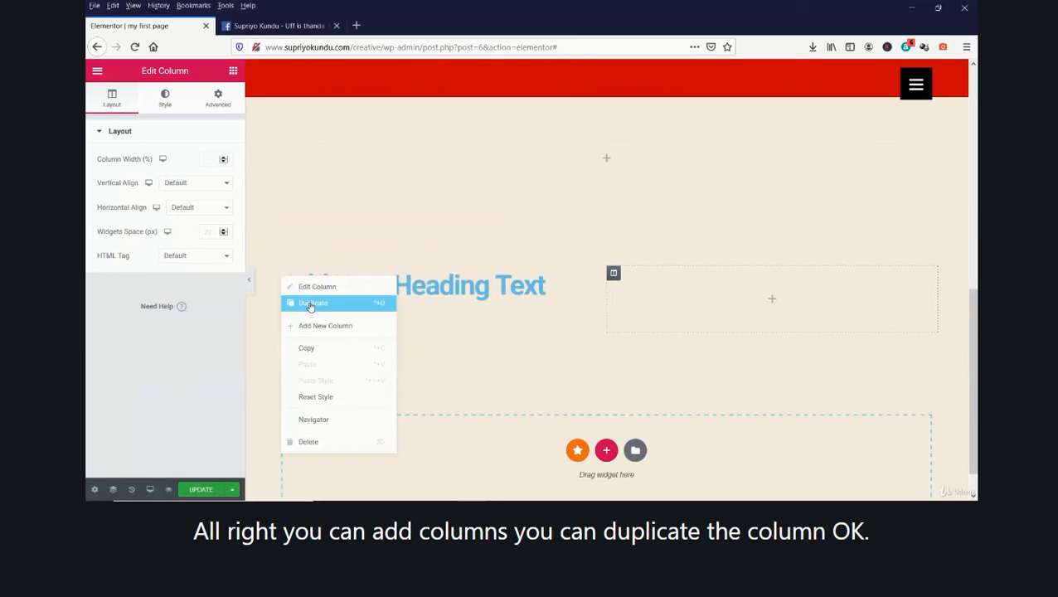
left_click(309, 304)
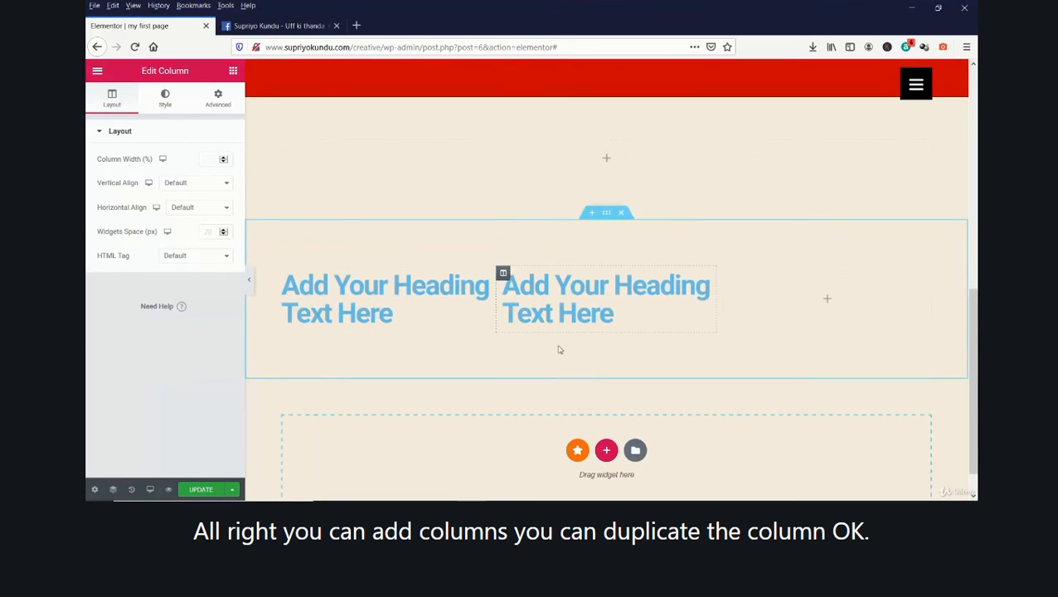
- Review the page's sections from the buttons down to the duplicated headings and display the widget list for an empty column
scroll(559, 350, "down", 1)
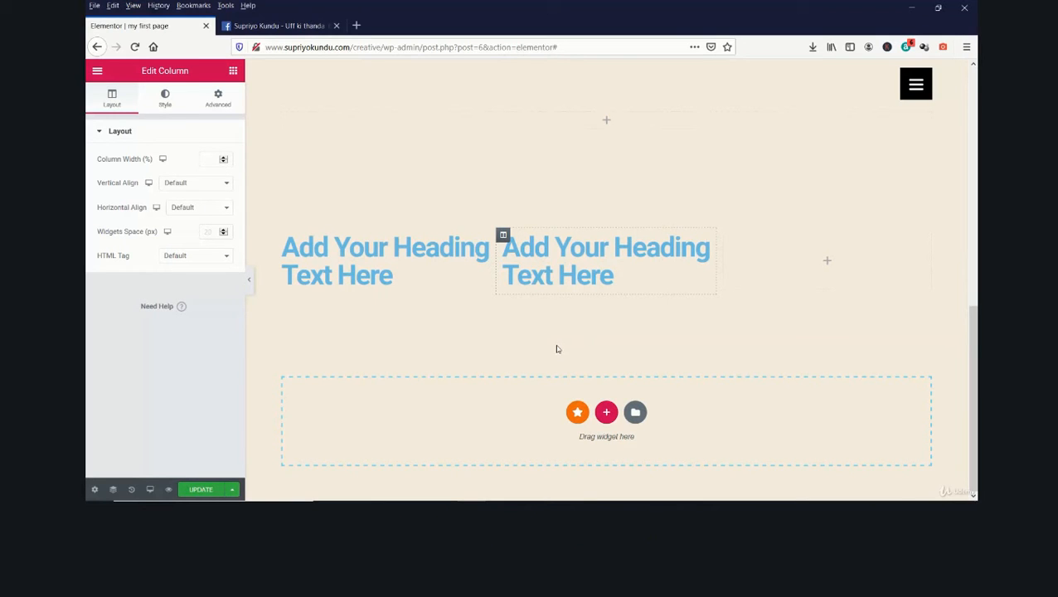
scroll(554, 364, "up", 10)
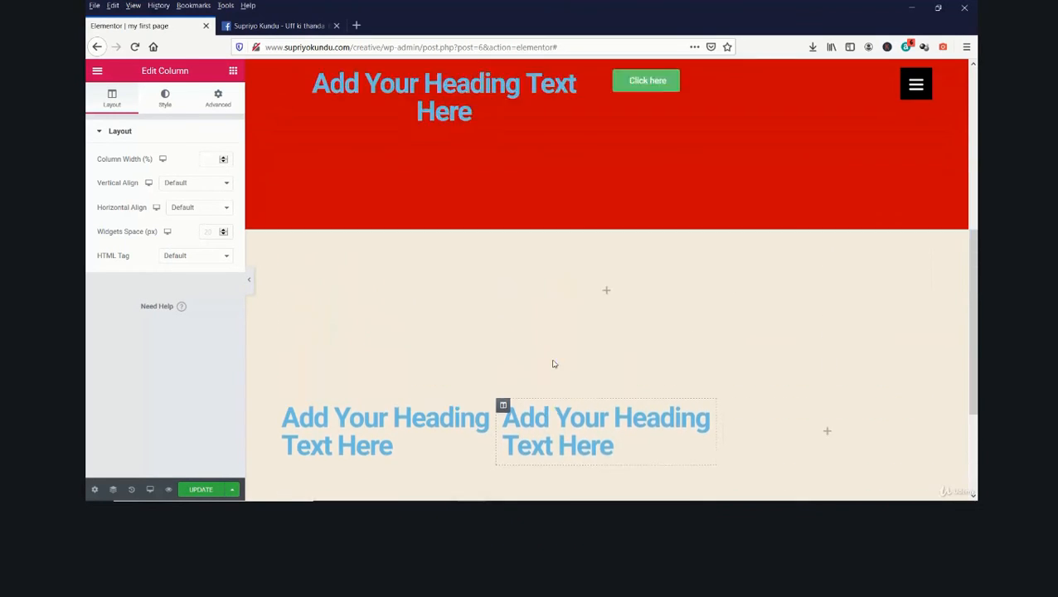
scroll(546, 359, "down", 10)
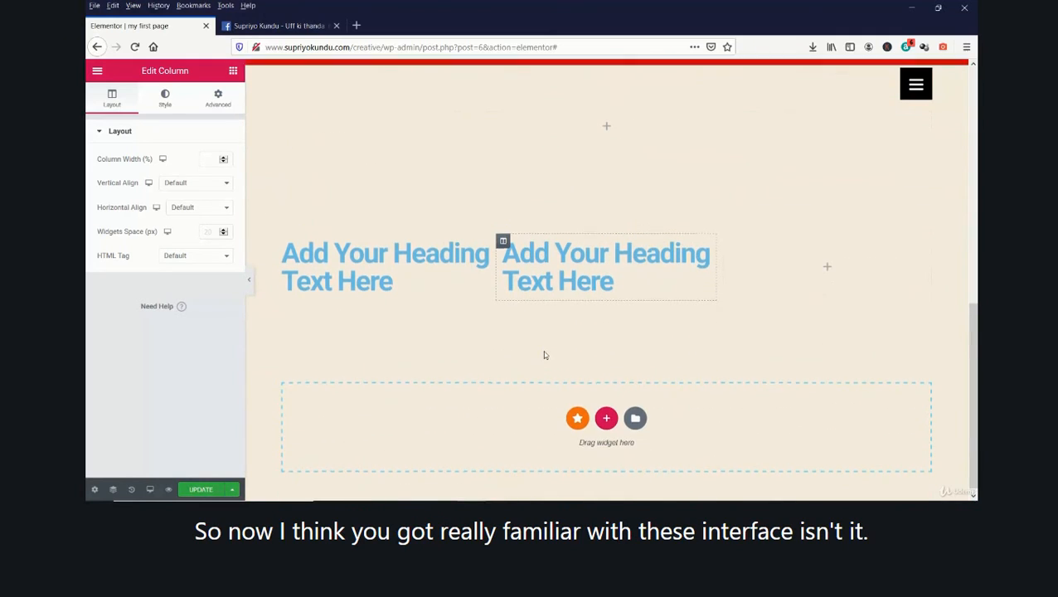
scroll(472, 309, "up", 10)
scroll(471, 311, "down", 5)
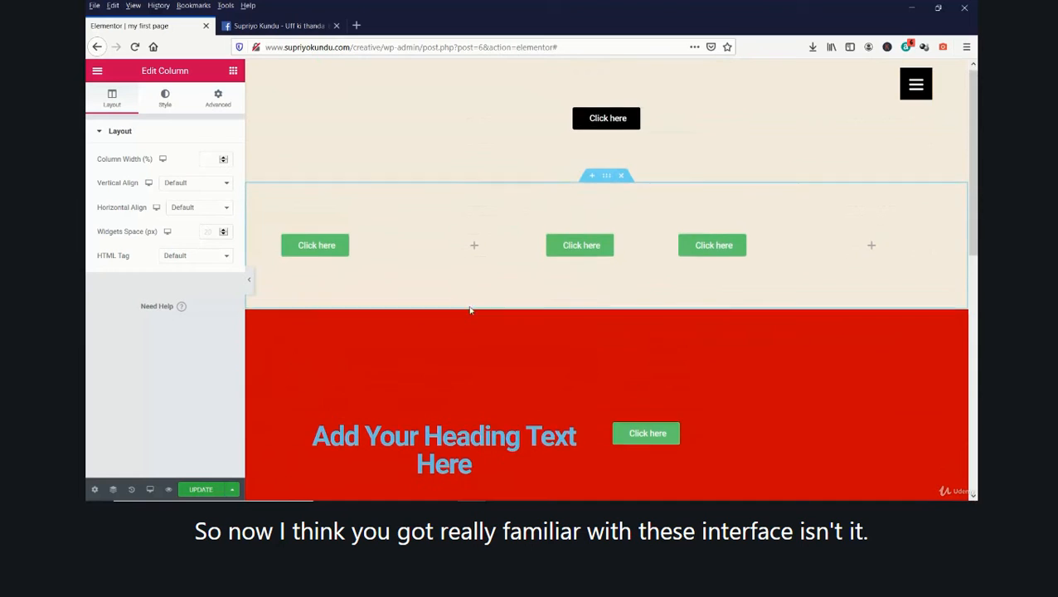
scroll(470, 310, "up", 5)
left_click(471, 248)
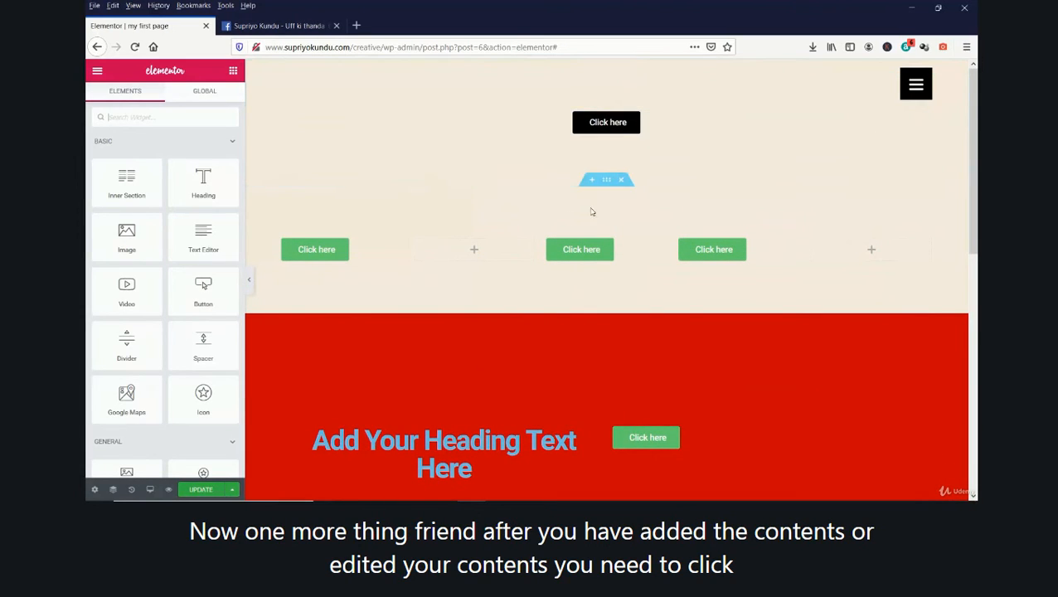
scroll(515, 229, "down", 3)
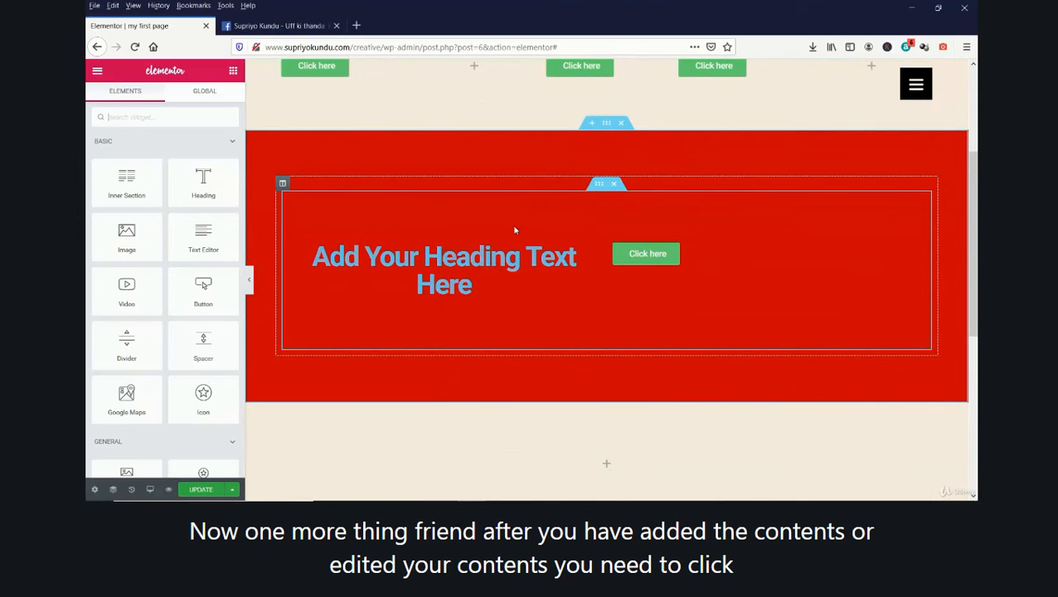
scroll(515, 229, "down", 3)
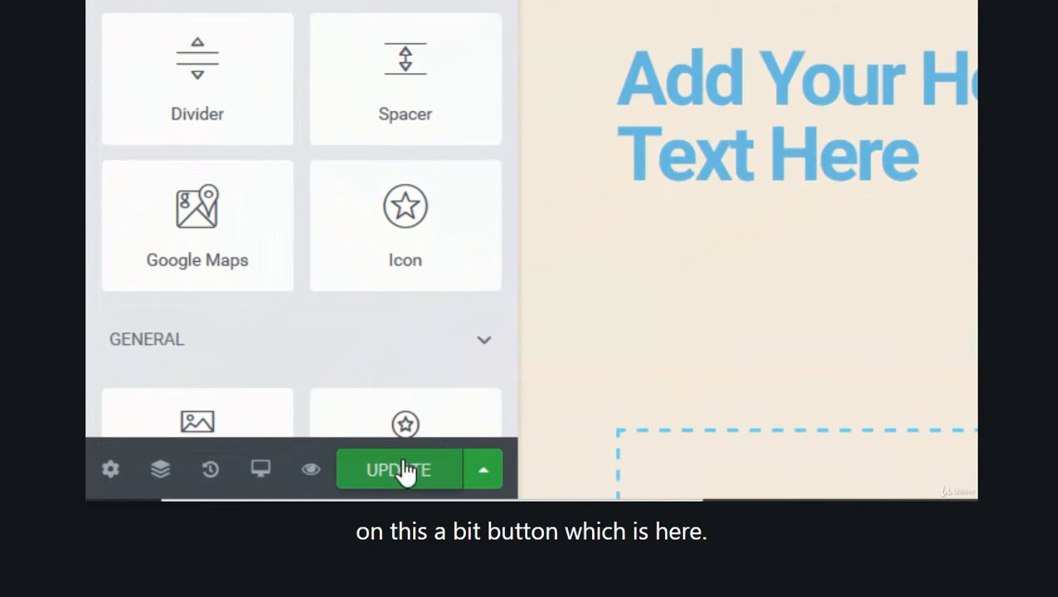
- Update the page with the changes made and preview it in the browser
left_click(411, 471)
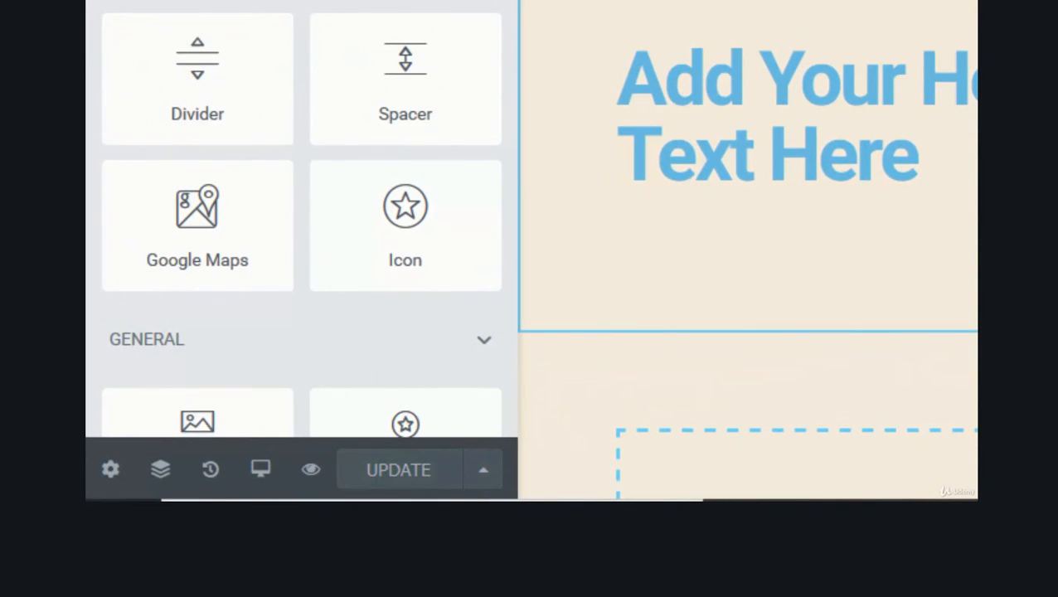
scroll(748, 249, "down", 2)
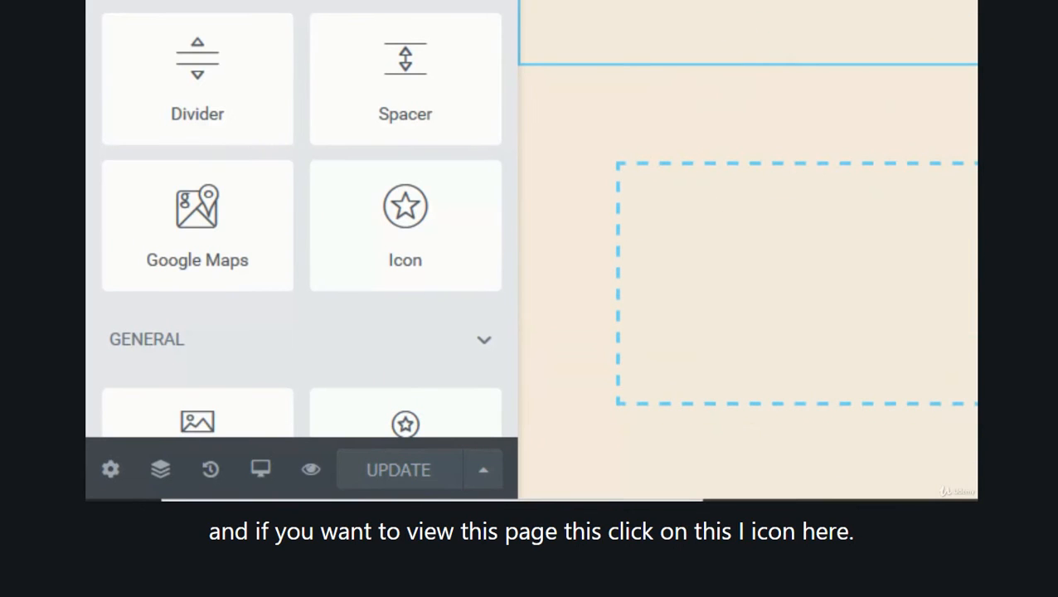
left_click(312, 472)
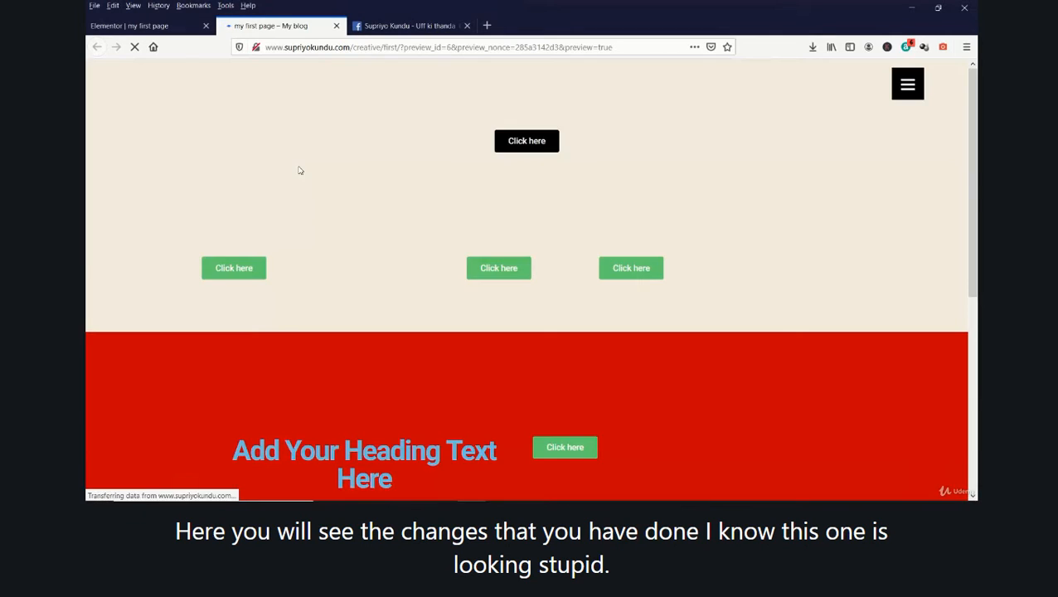
- Examine the previewed page's buttons, red section and headings, comparing it with the page in the Elementor editor
scroll(432, 291, "down", 3)
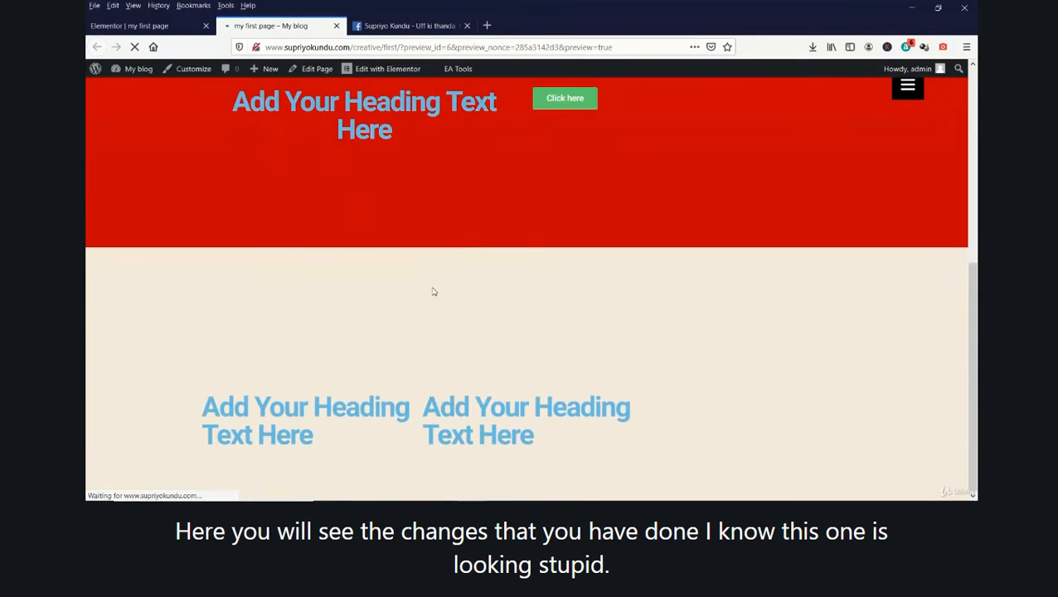
scroll(432, 291, "up", 2)
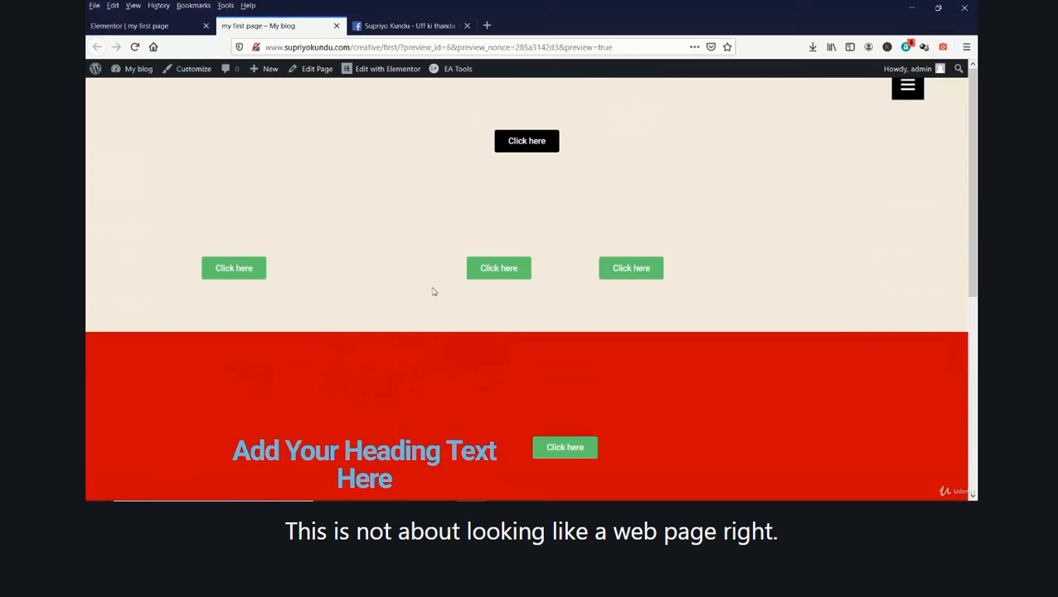
scroll(432, 292, "down", 4)
scroll(432, 291, "up", 4)
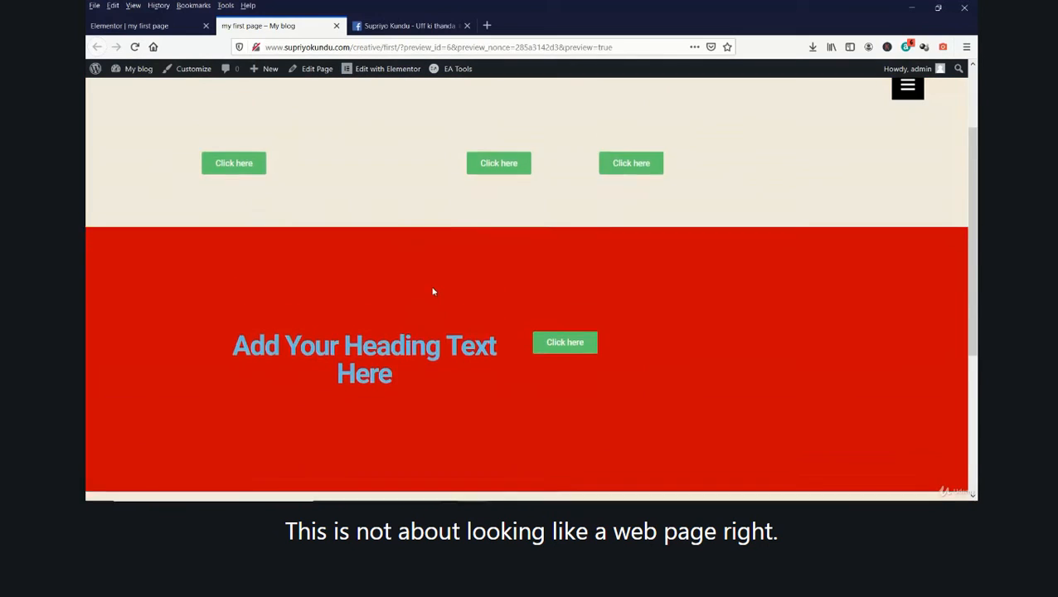
scroll(433, 292, "down", 4)
scroll(432, 292, "up", 4)
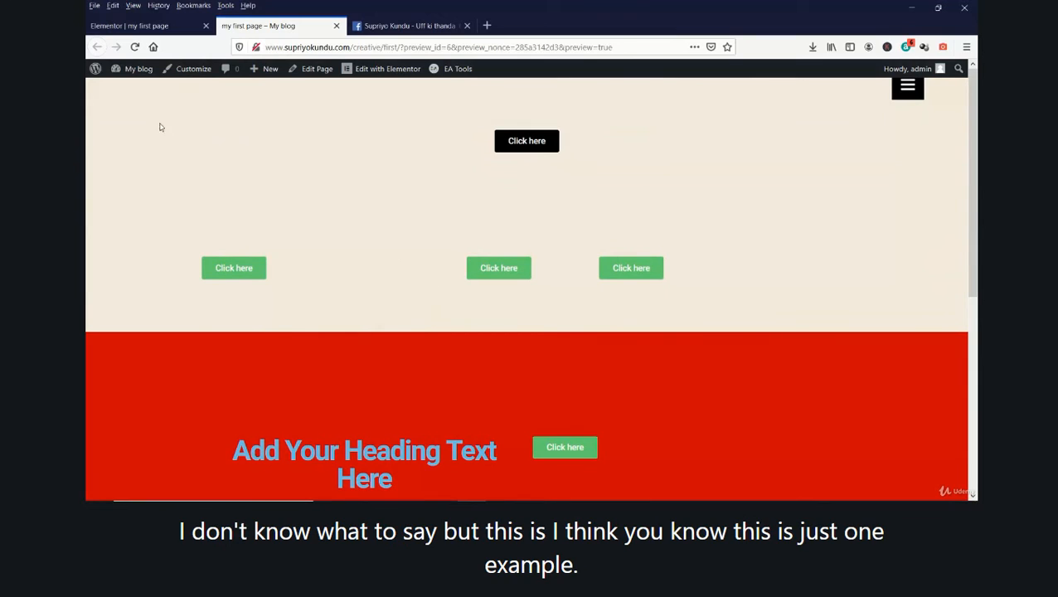
left_click(152, 25)
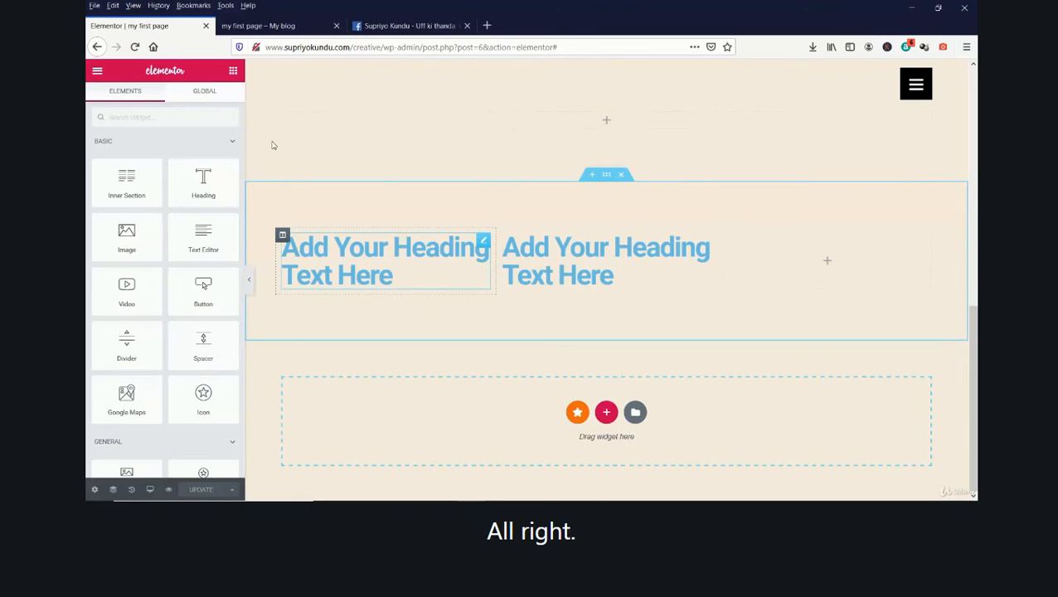
left_click(311, 25)
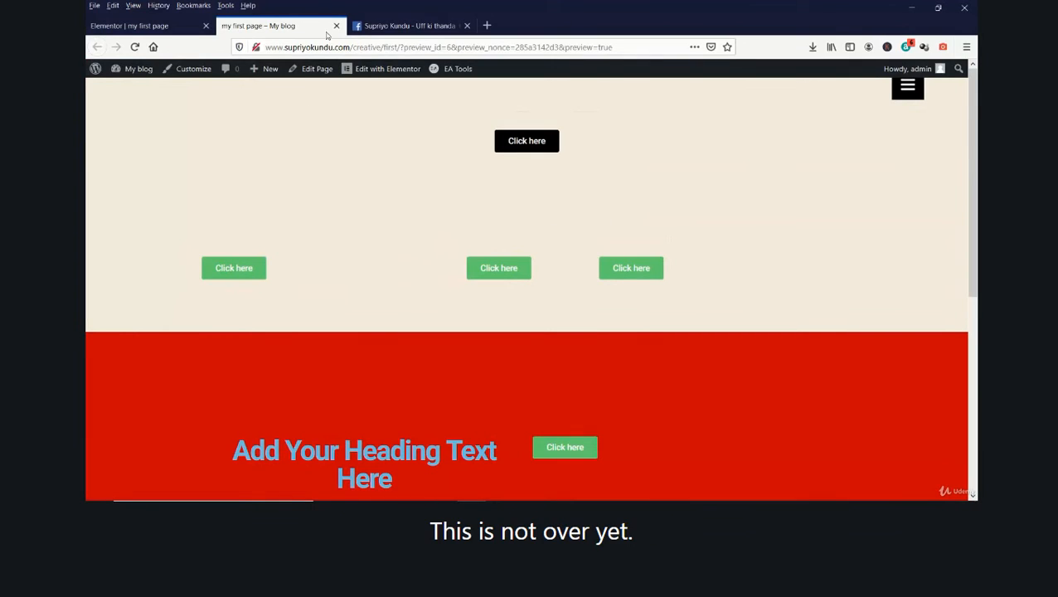
left_click(149, 27)
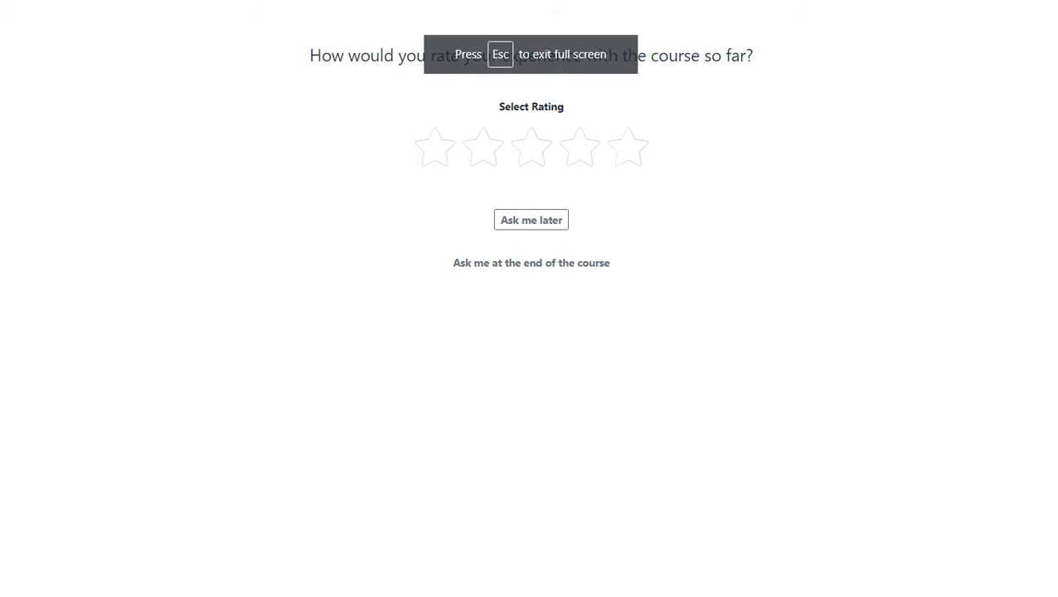
- Rate the course five stars and save the review without a written comment or answers to the optional questions
left_click(639, 147)
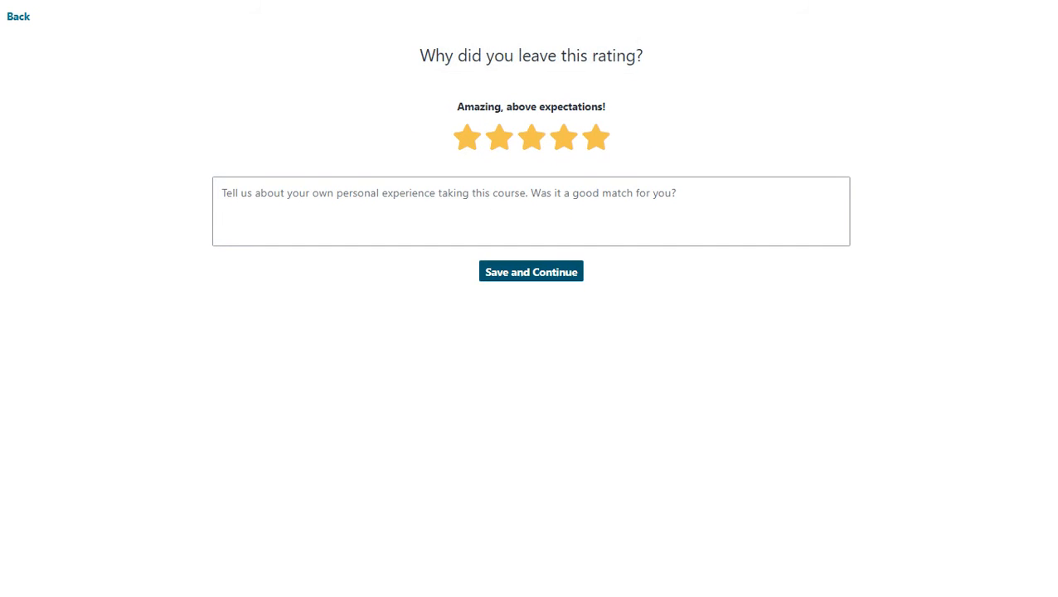
left_click(531, 272)
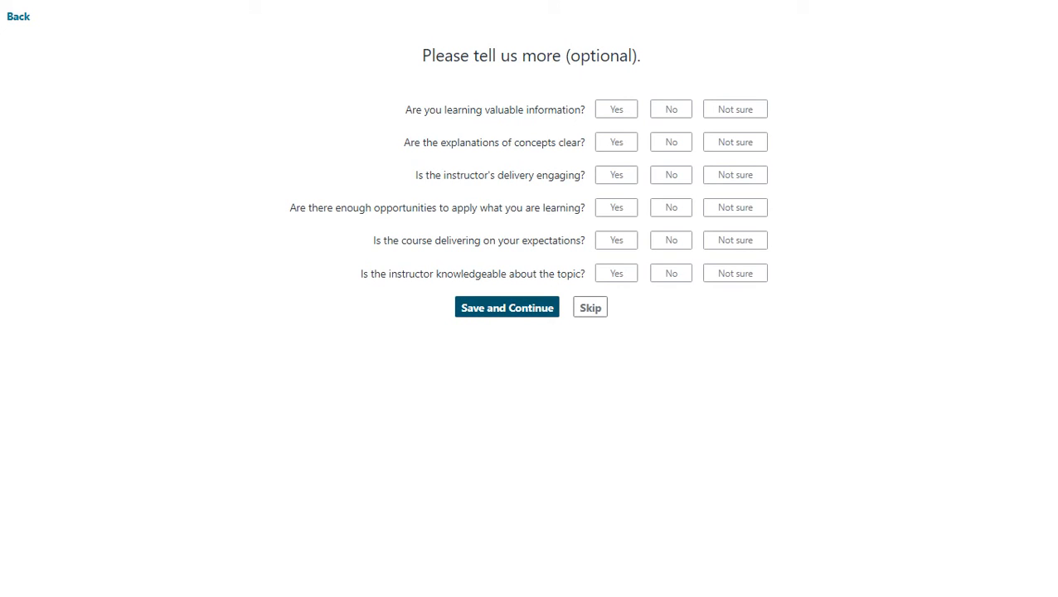
left_click(507, 307)
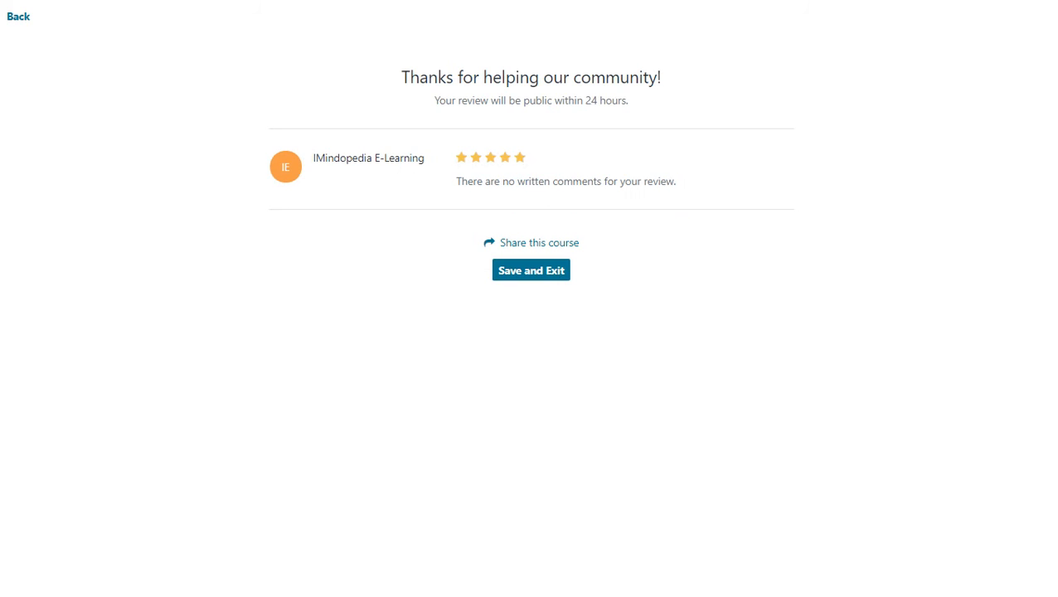
- Save the submitted course review and exit the rating dialog
left_click(531, 271)
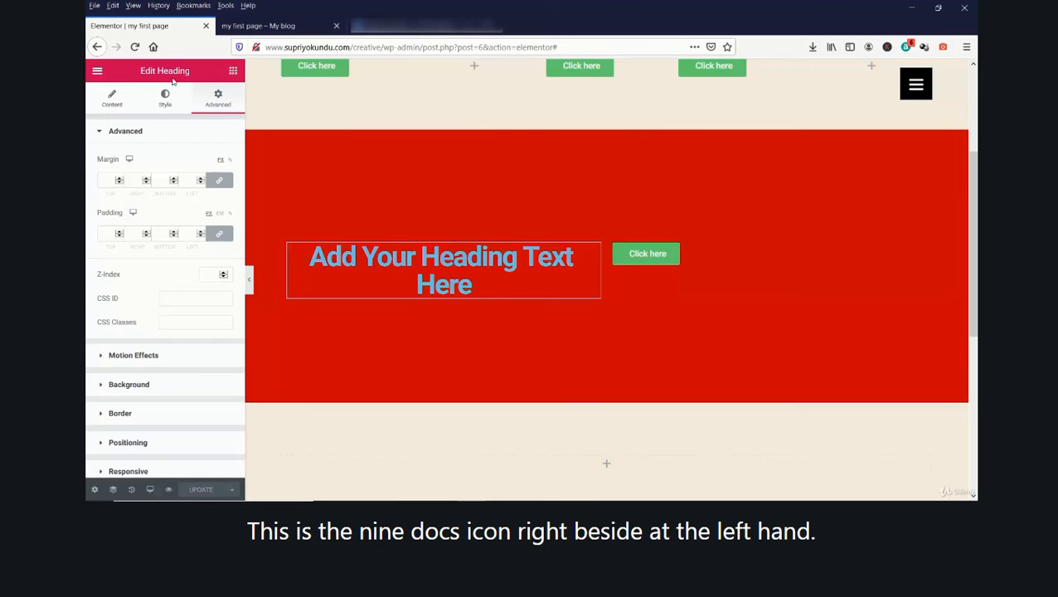
- Open Elementor's default color settings and choose the Joker palette for the page
left_click(96, 73)
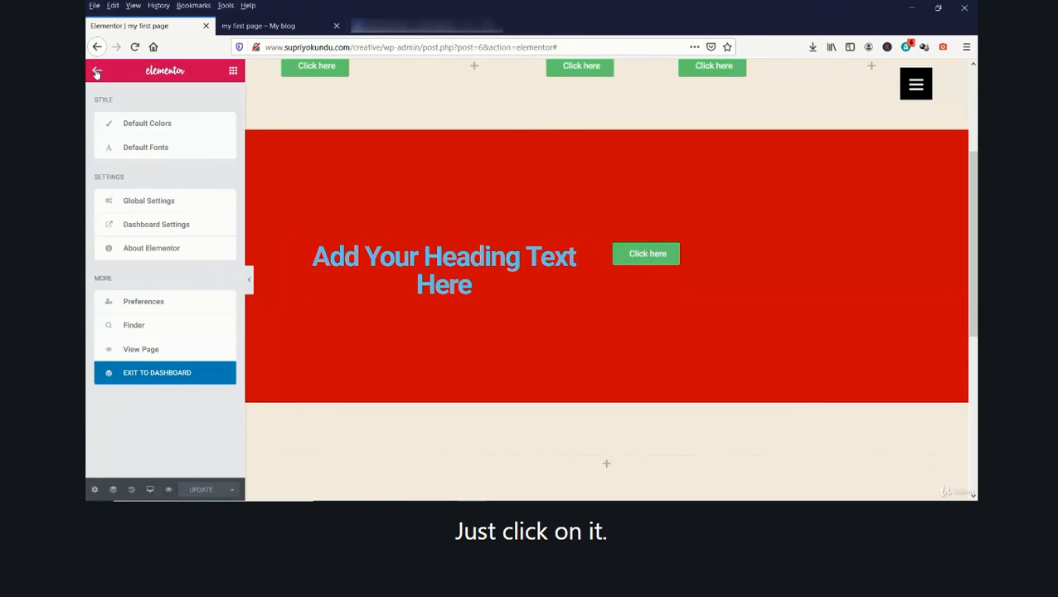
left_click(155, 127)
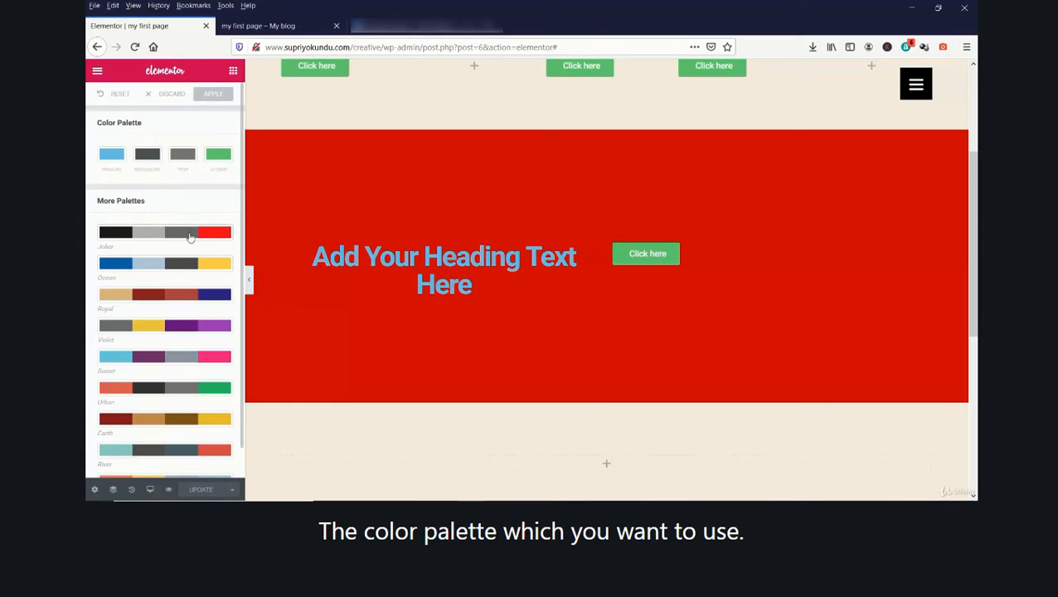
scroll(192, 309, "down", 1)
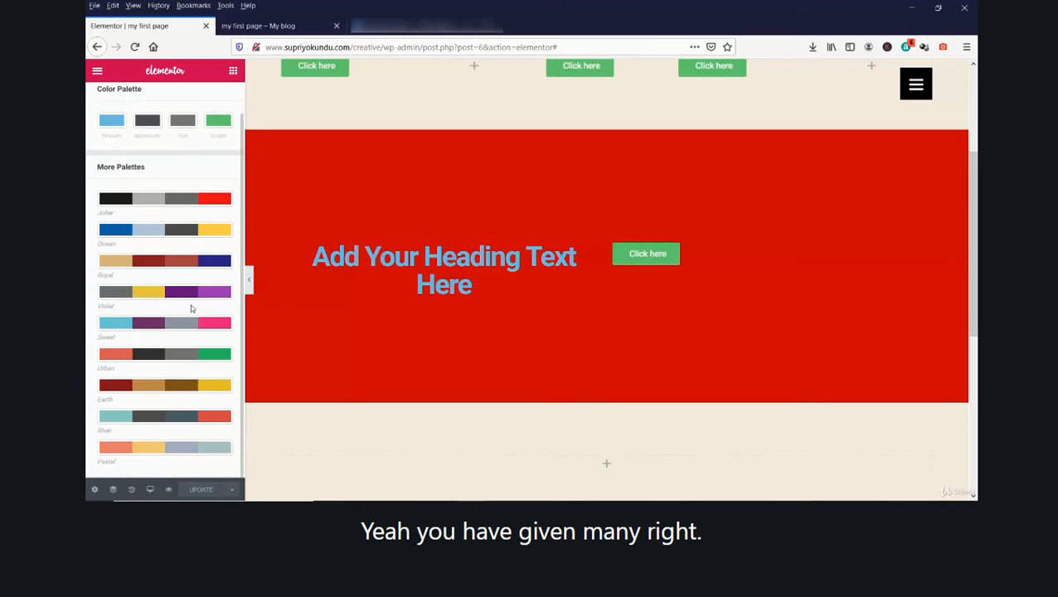
scroll(191, 308, "up", 1)
left_click(189, 236)
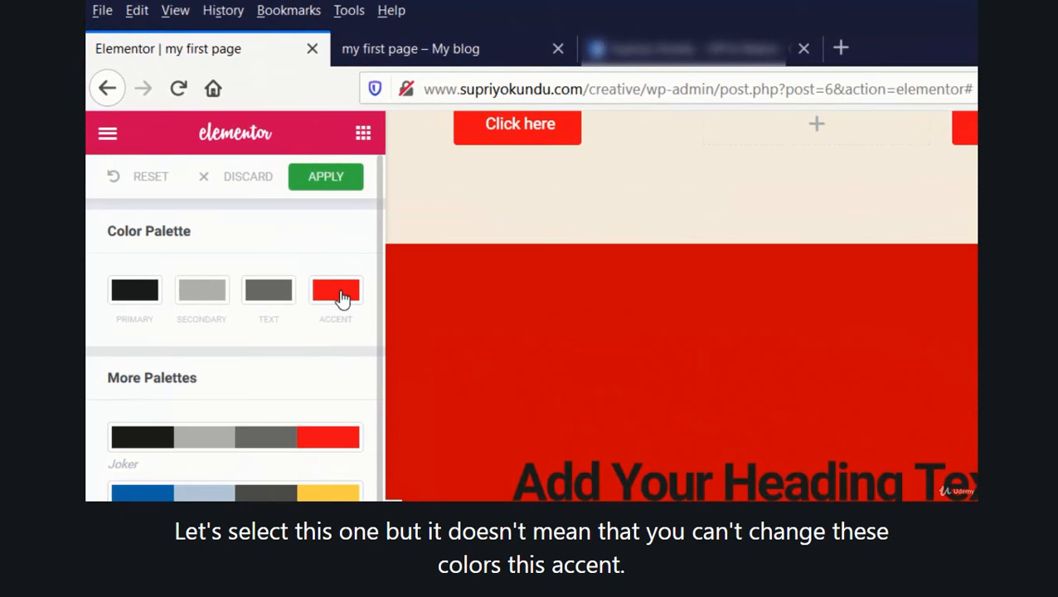
scroll(783, 453, "up", 5)
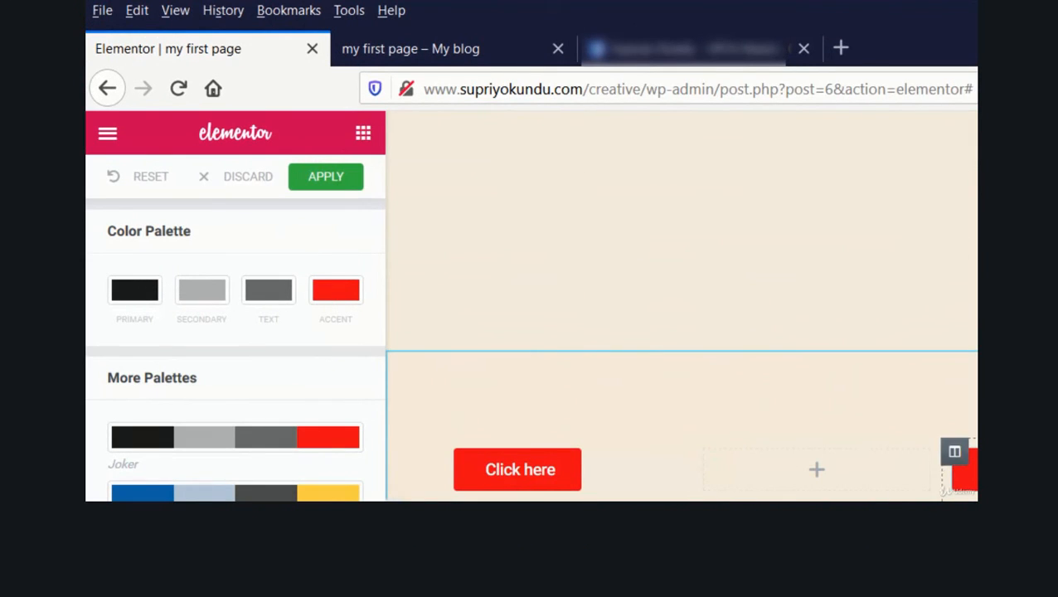
- Set the primary, secondary and text colors of the default color palette to white
left_click(130, 303)
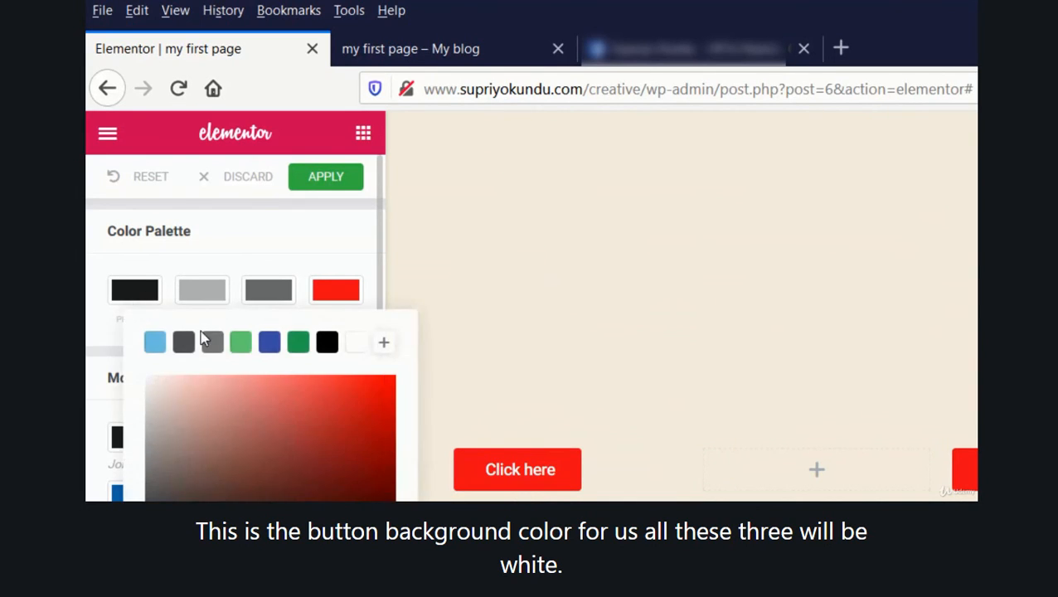
left_click(354, 345)
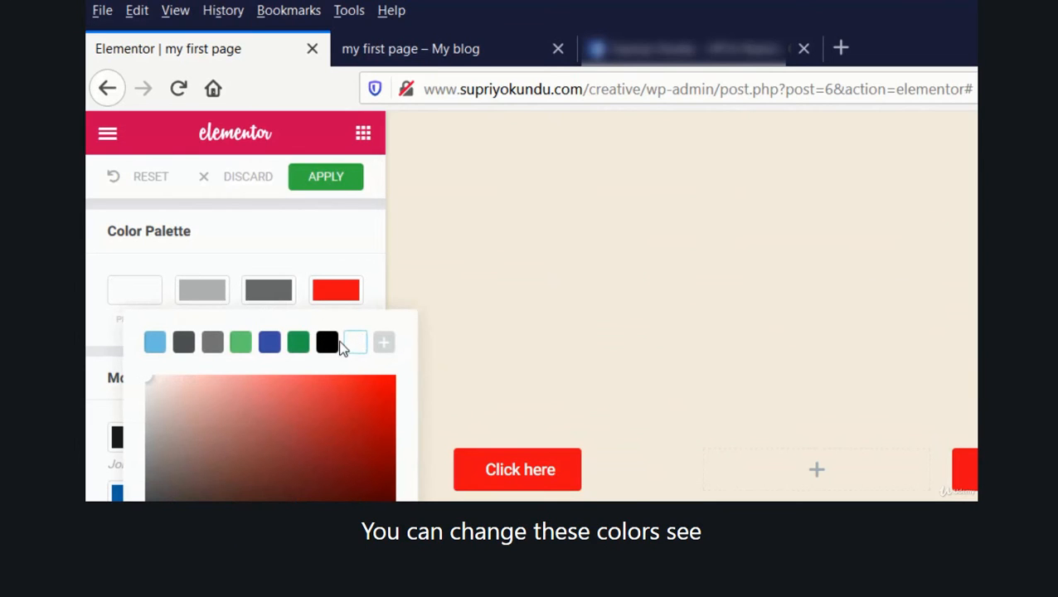
left_click(203, 292)
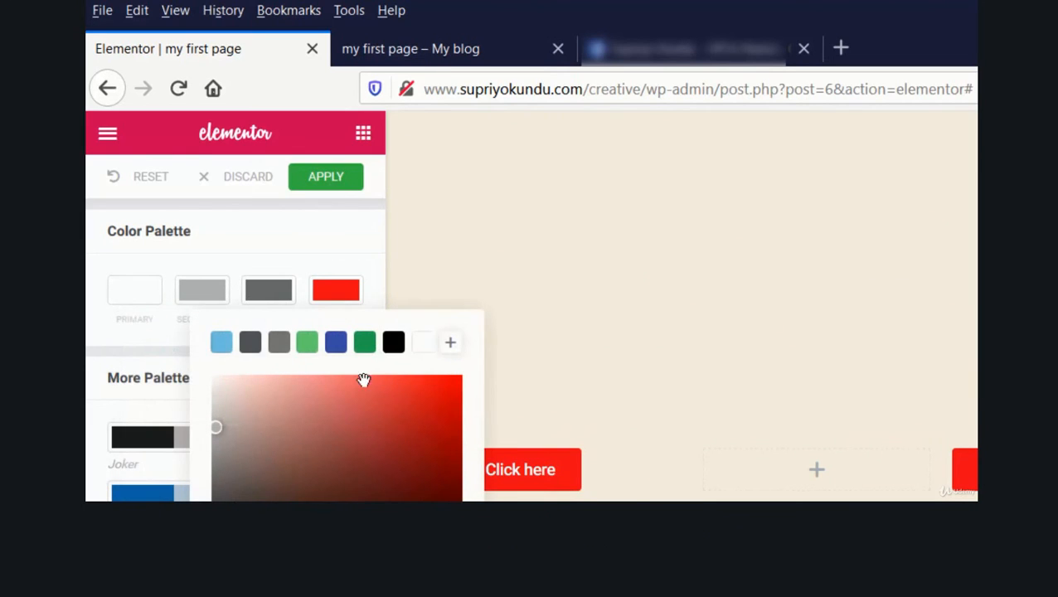
left_click(251, 344)
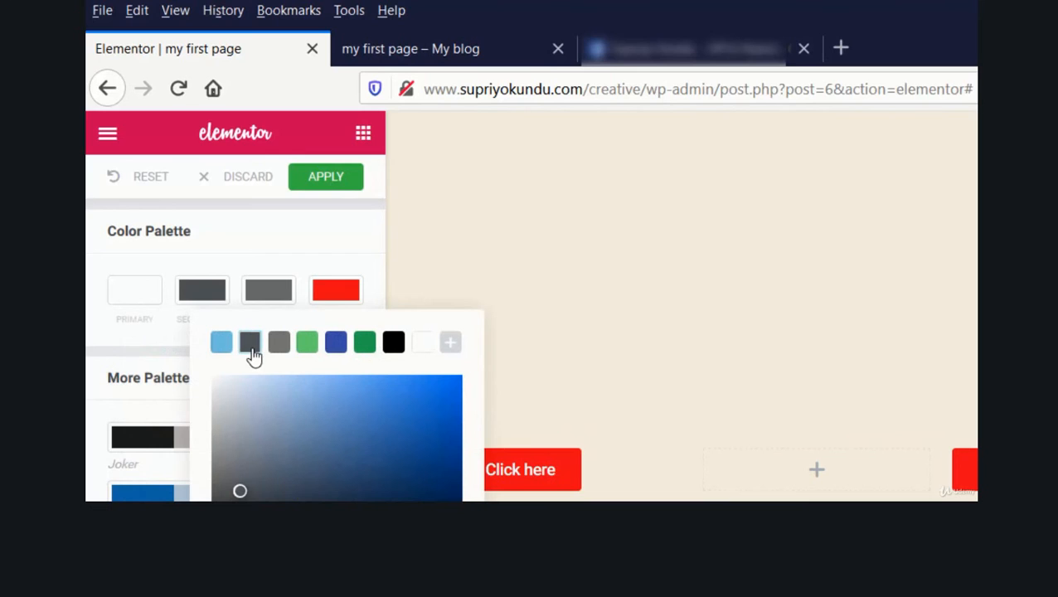
left_click(422, 344)
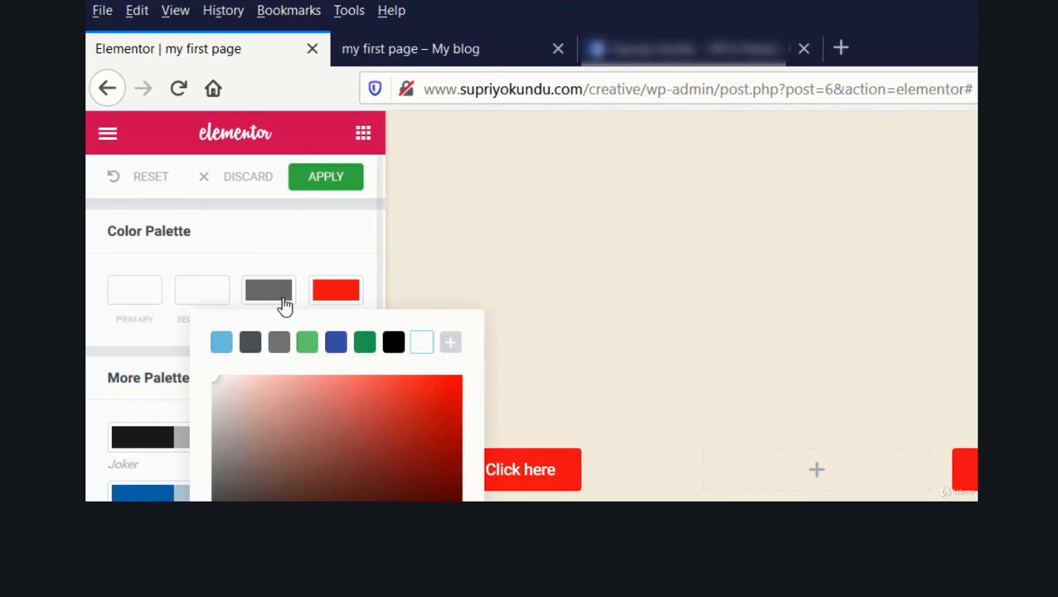
left_click(282, 300)
left_click(365, 344)
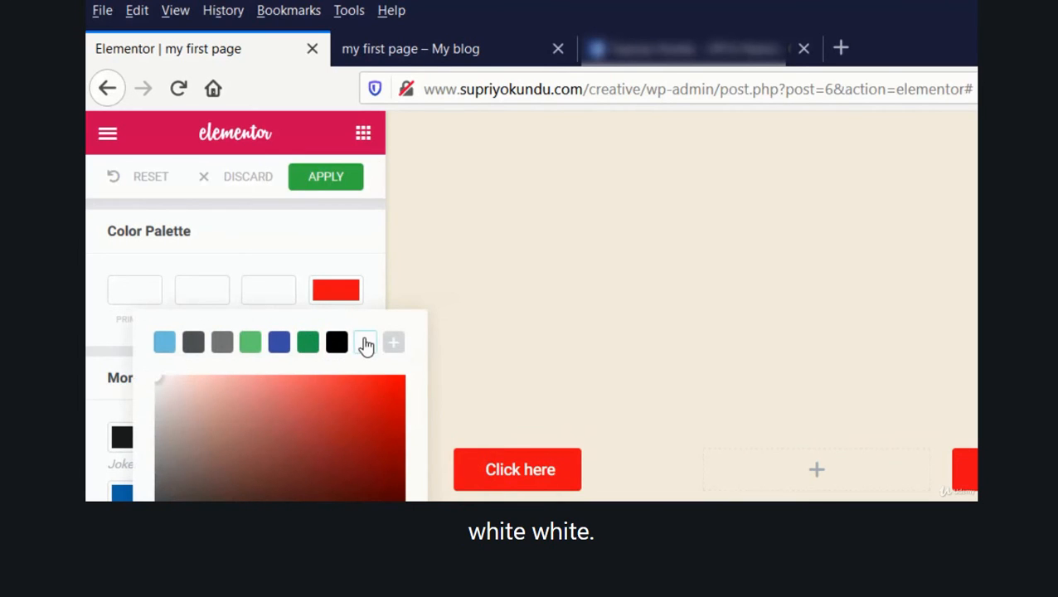
left_click(291, 260)
- Check the new default colors on the page's sections and apply the palette
scroll(572, 490, "down", 8)
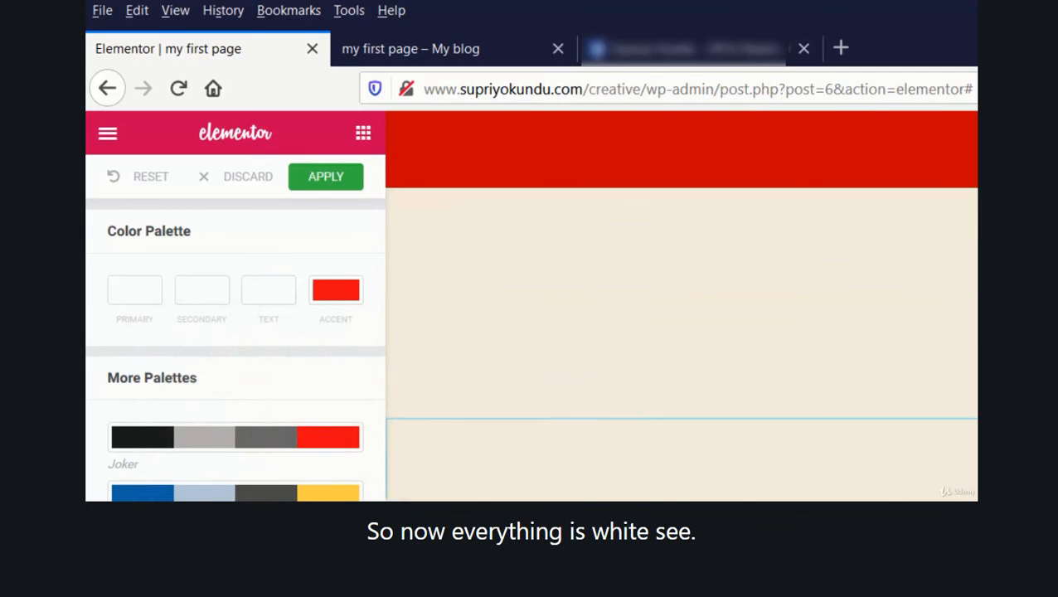
scroll(680, 307, "down", 3)
scroll(680, 307, "up", 6)
scroll(680, 307, "down", 6)
scroll(680, 307, "up", 6)
scroll(680, 307, "down", 8)
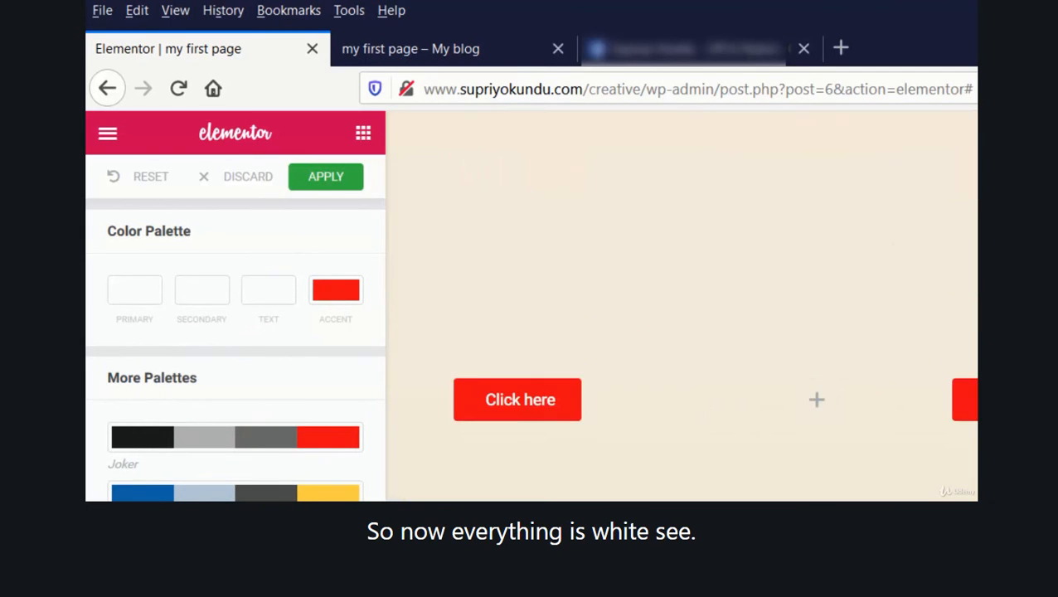
scroll(680, 307, "up", 1)
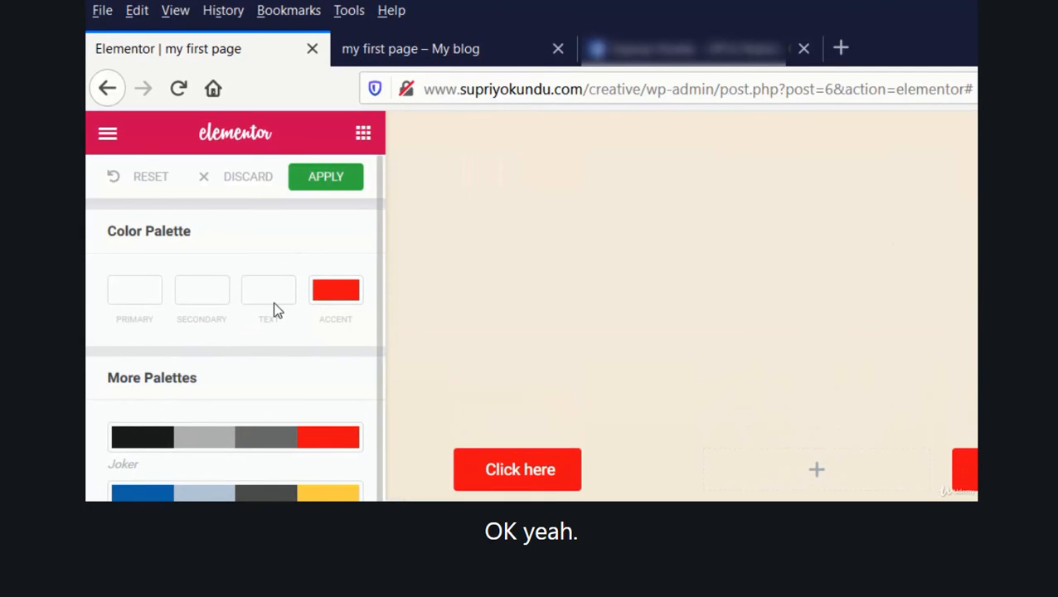
left_click(330, 185)
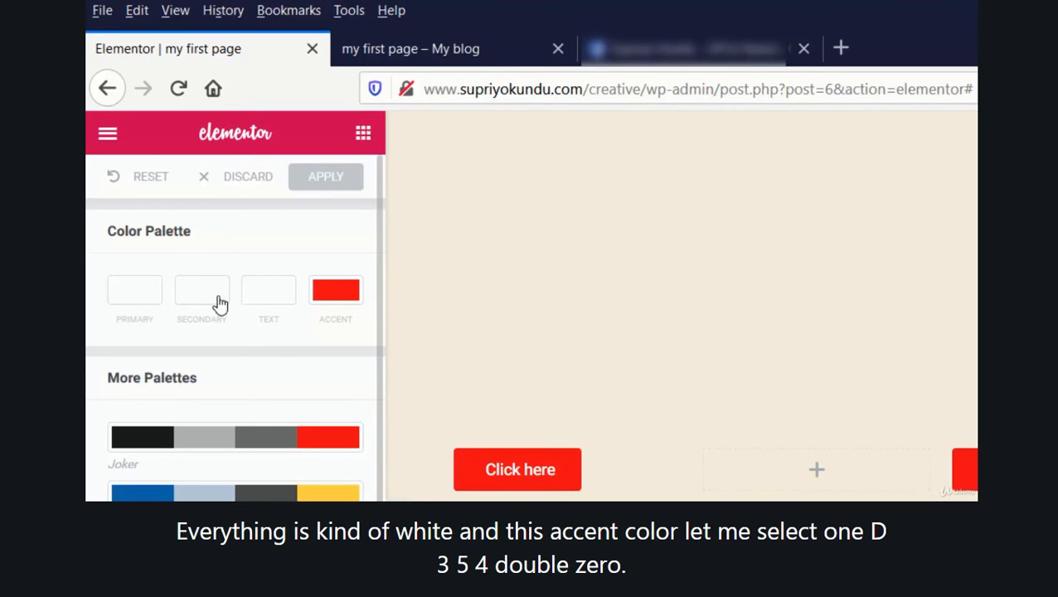
- Set the palette's accent color to #d35400 and apply the change
left_click(342, 300)
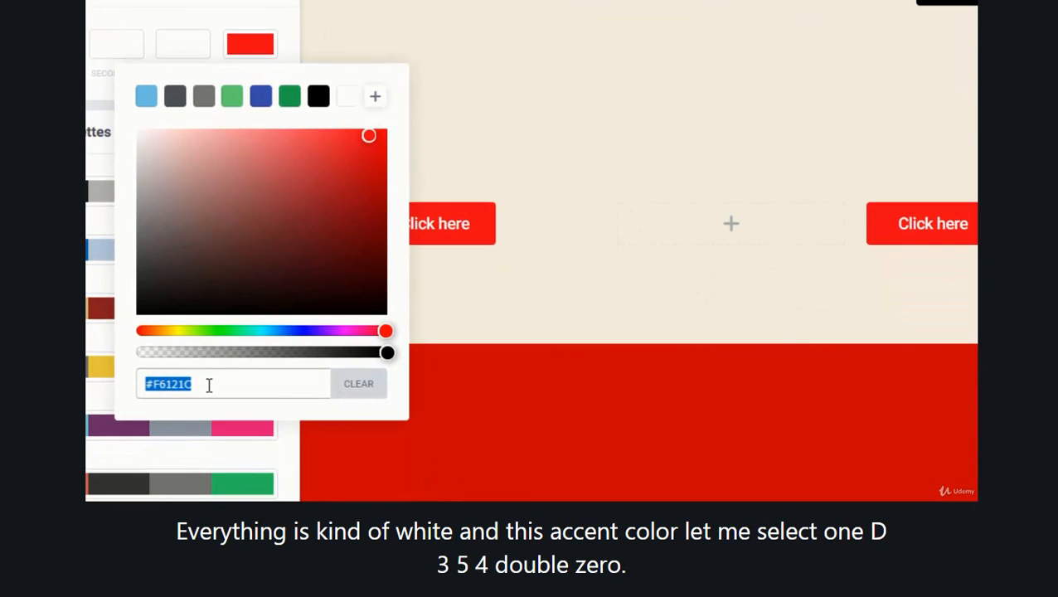
type("#d35")
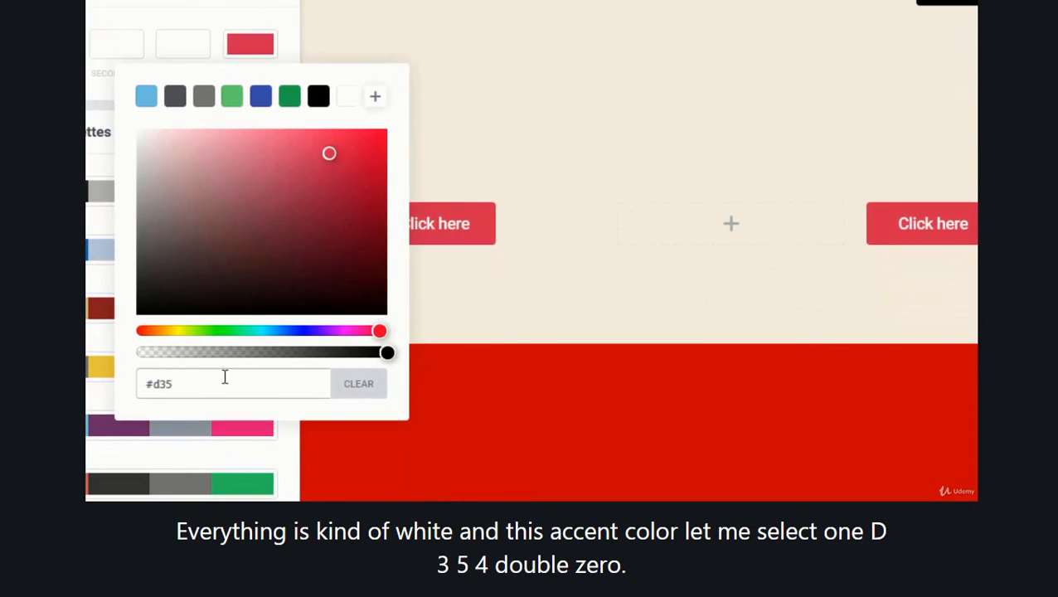
type("4")
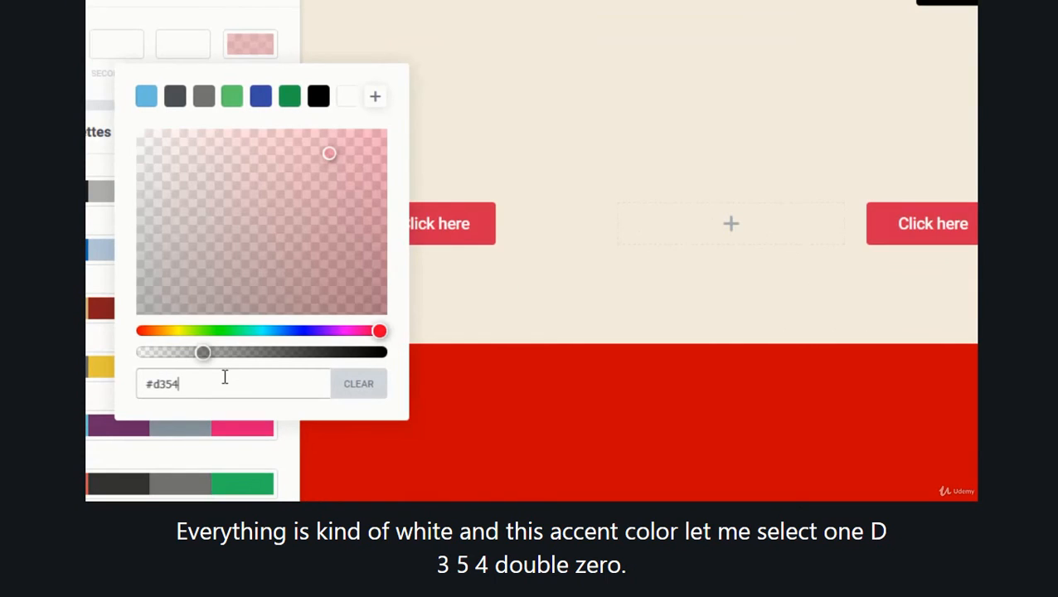
type("00")
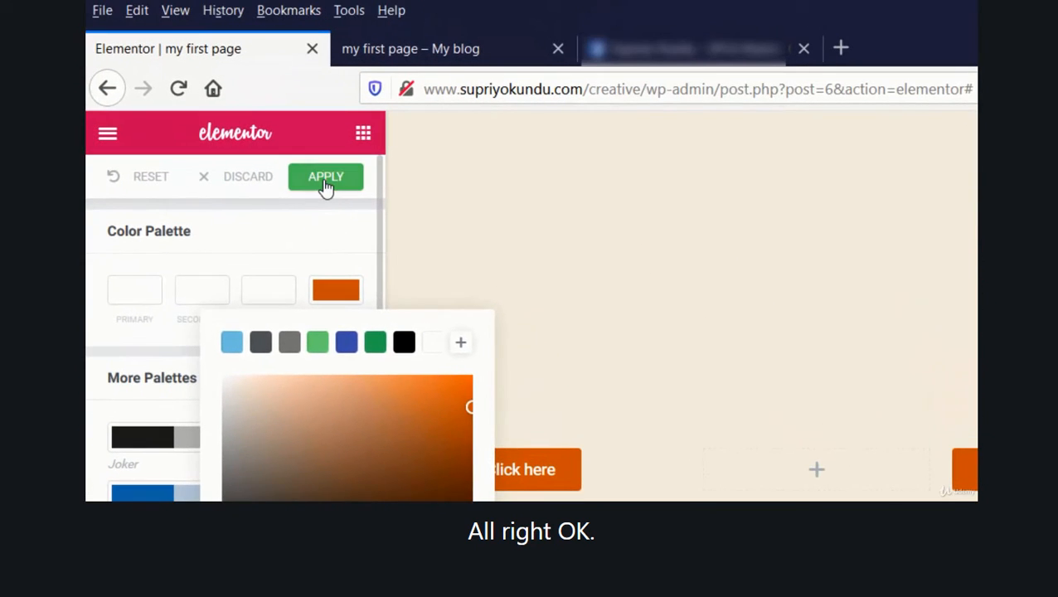
left_click(325, 184)
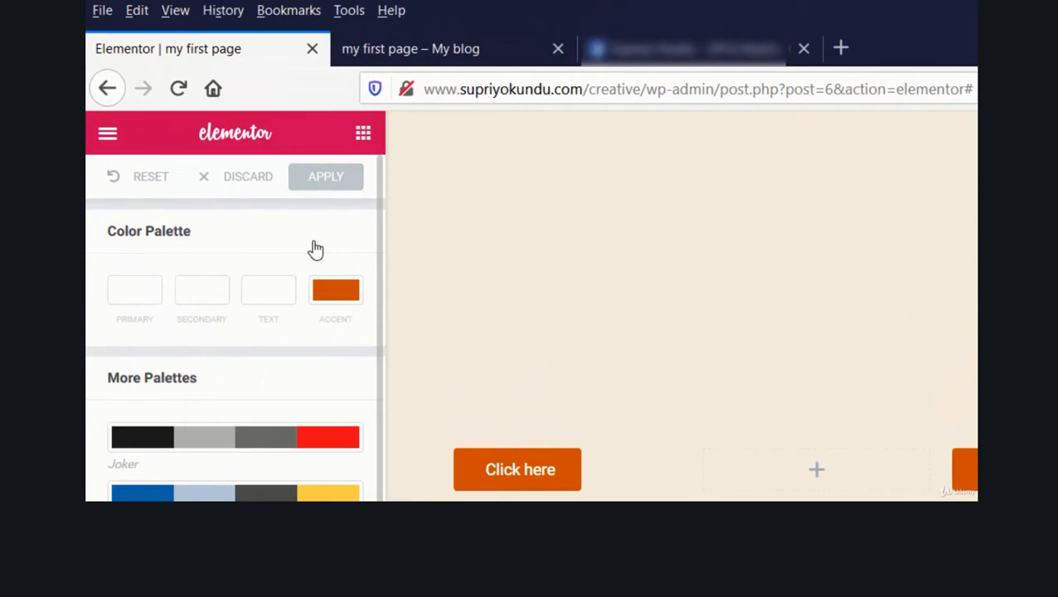
left_click(268, 293)
left_click(268, 293)
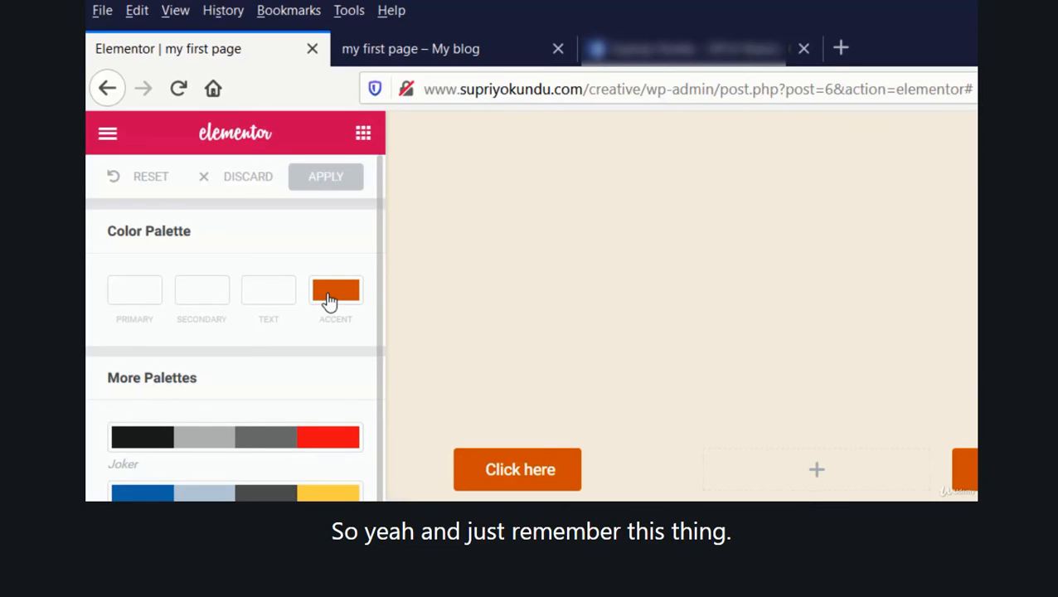
left_click(106, 132)
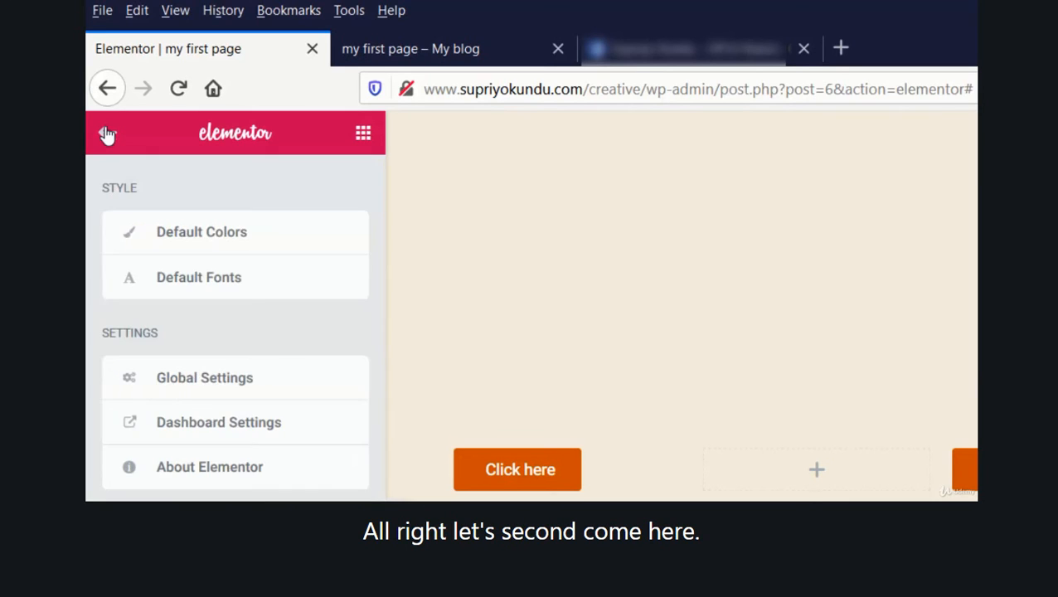
left_click(222, 238)
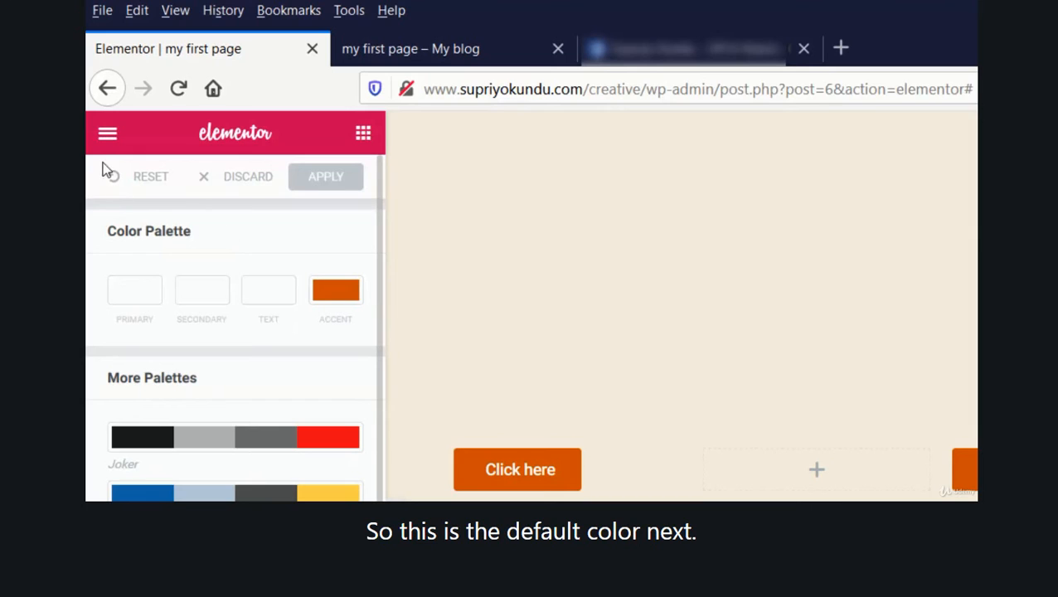
- Open the default font settings and set the primary headline's font family to Nunito
left_click(107, 134)
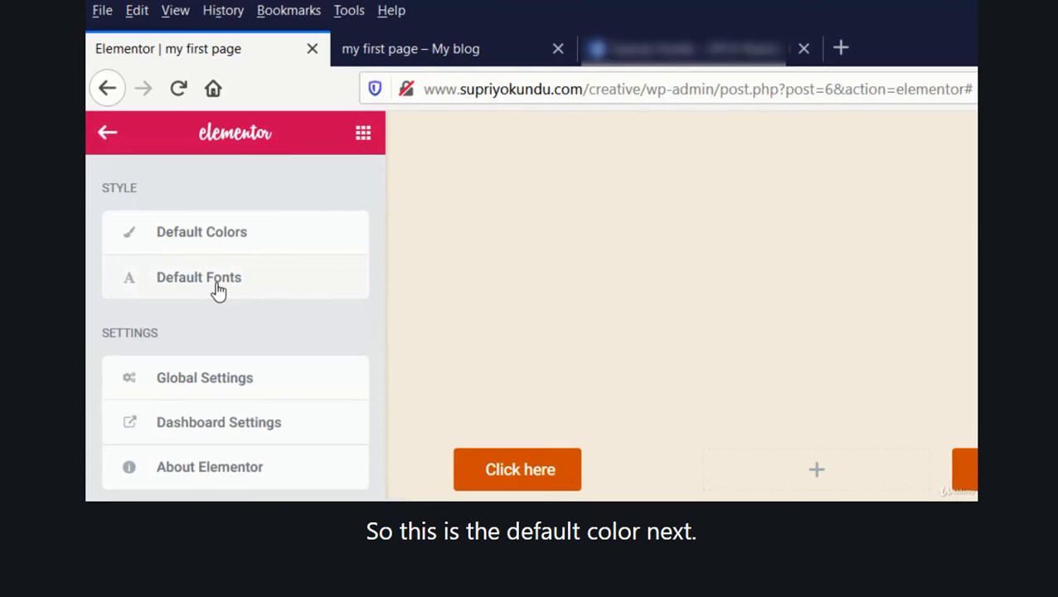
left_click(218, 287)
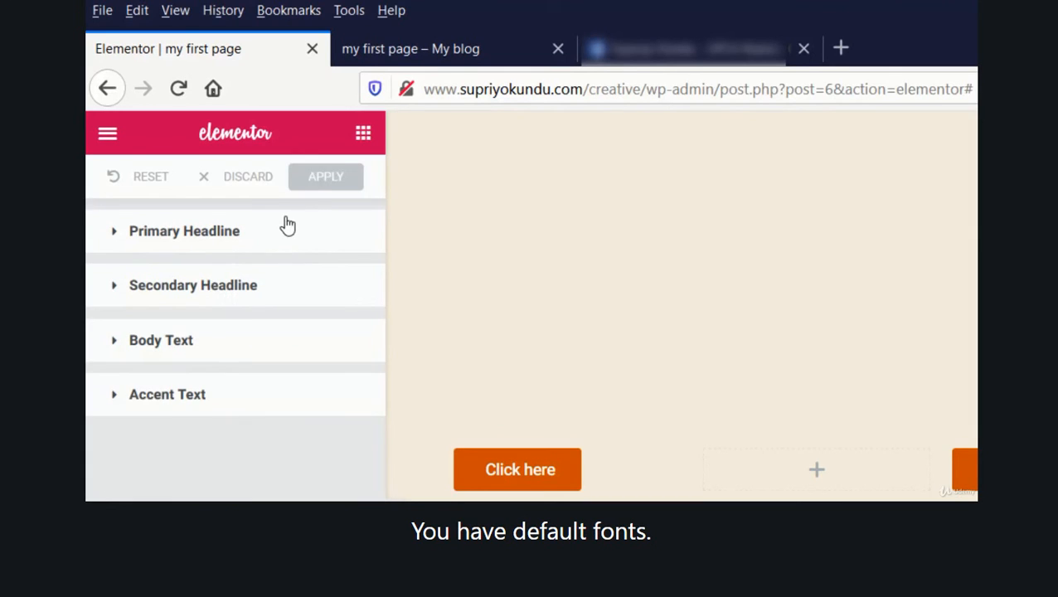
left_click(237, 233)
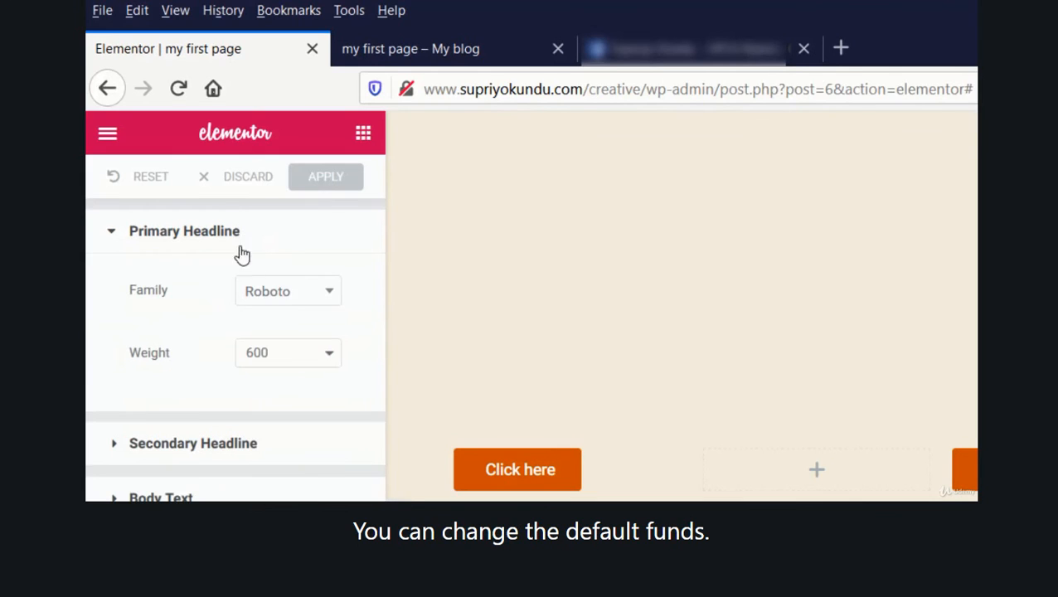
left_click(280, 295)
type("n")
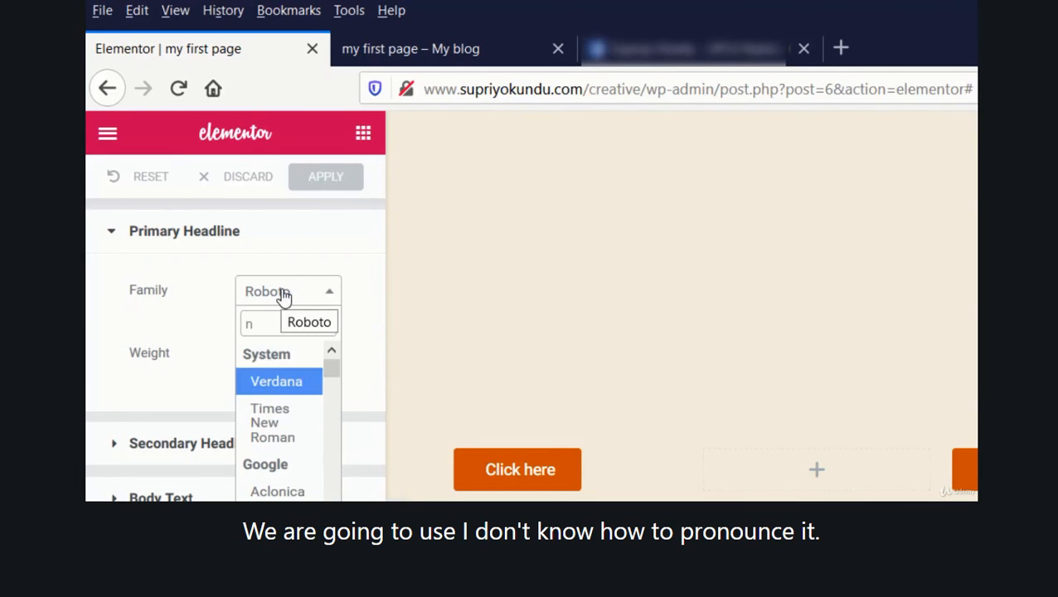
type("unito")
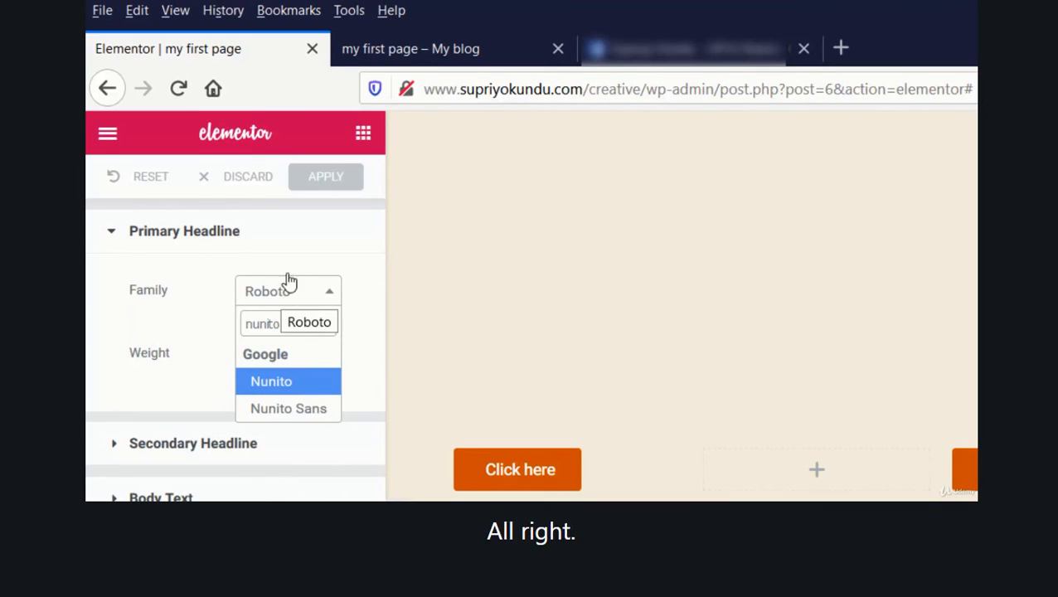
left_click(276, 390)
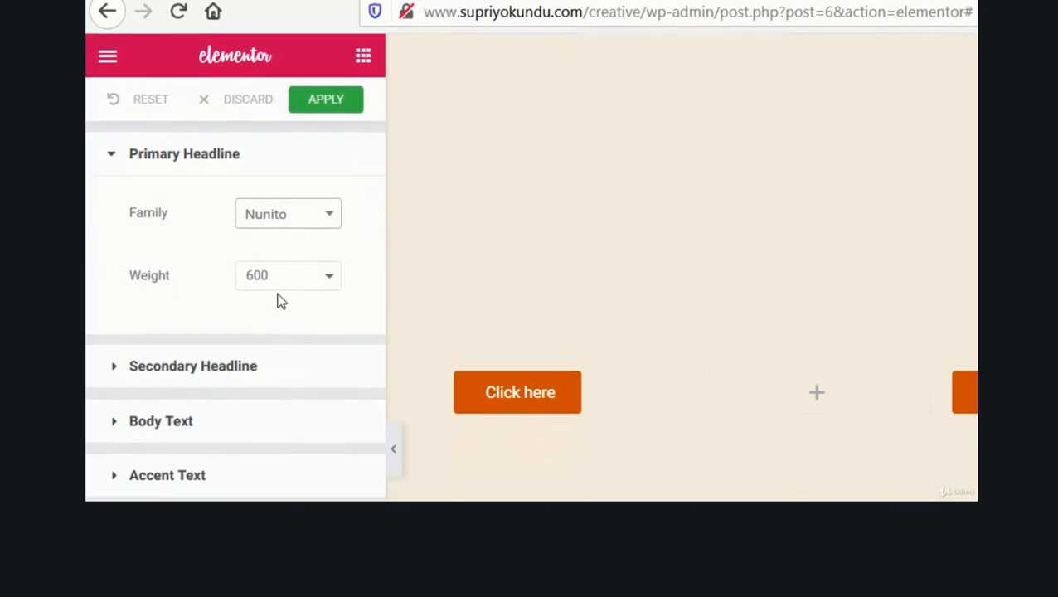
- Set the secondary headline's default font family to Nunito
left_click(242, 452)
left_click(300, 279)
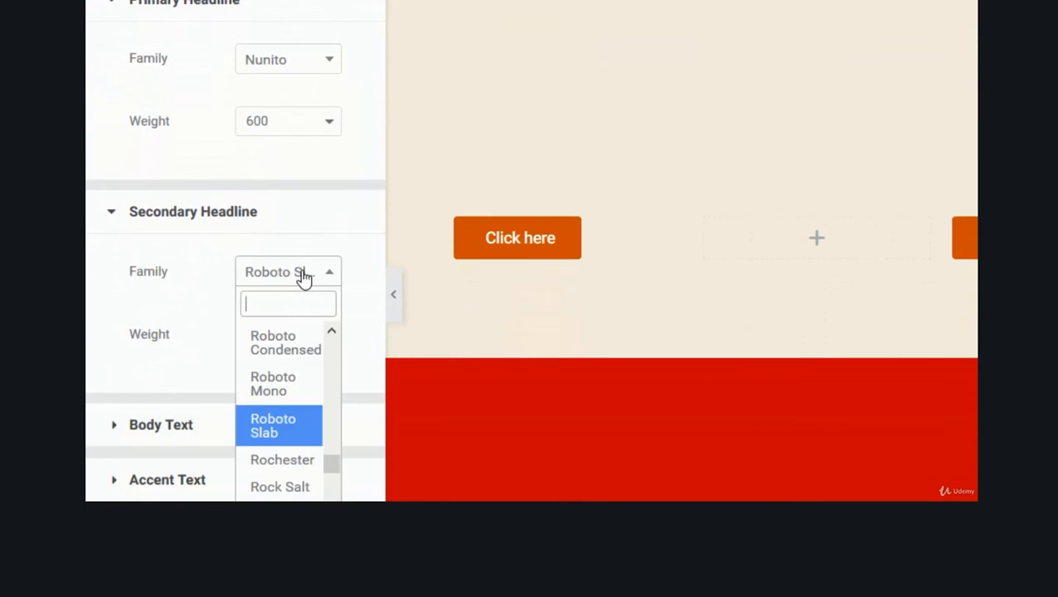
type("nunit")
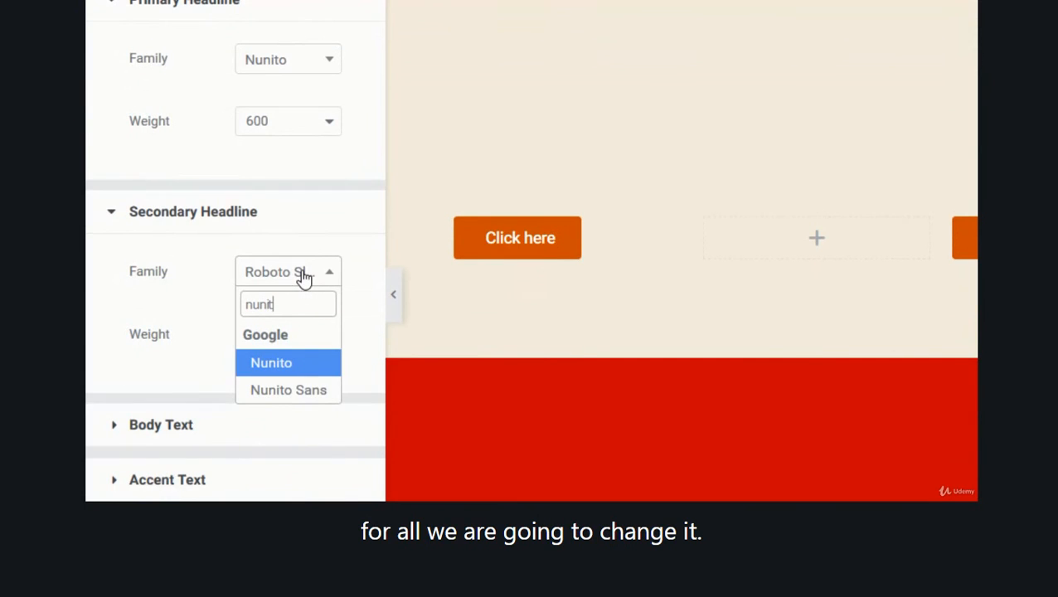
left_click(295, 365)
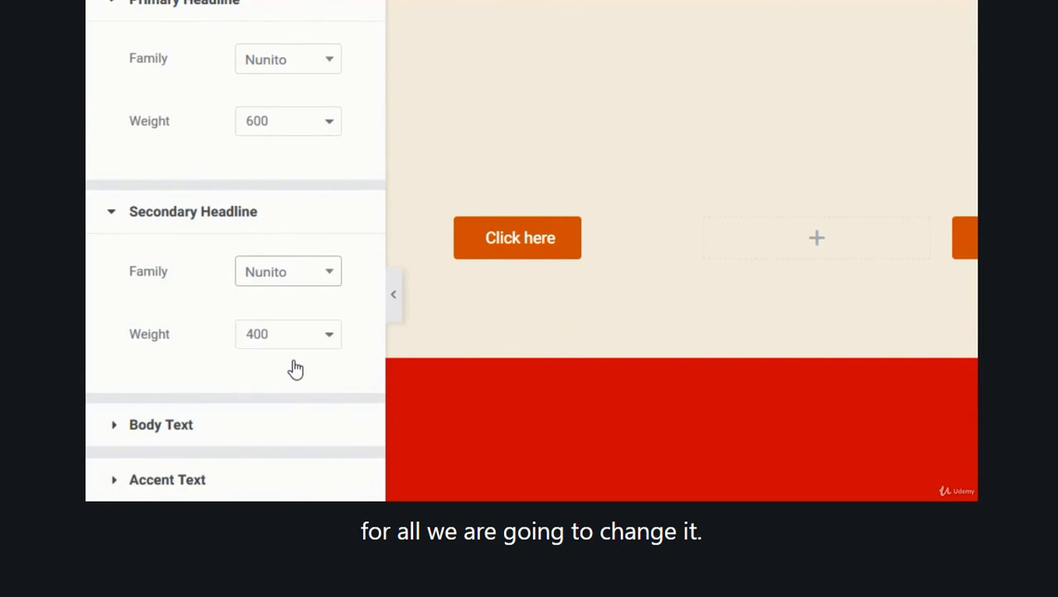
- Set the body text's default font family to Nunito
left_click(231, 432)
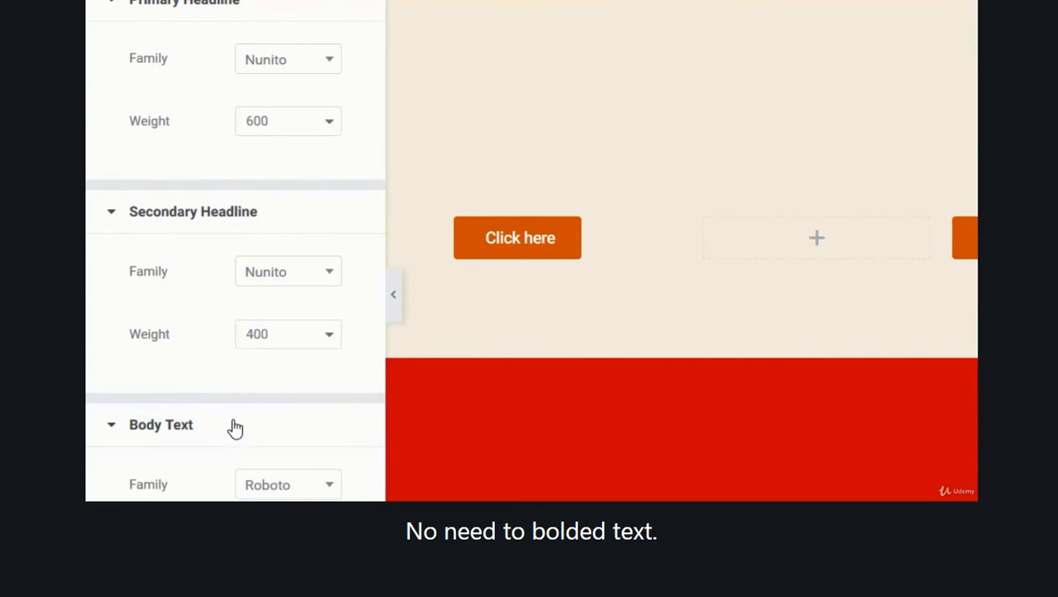
left_click(299, 484)
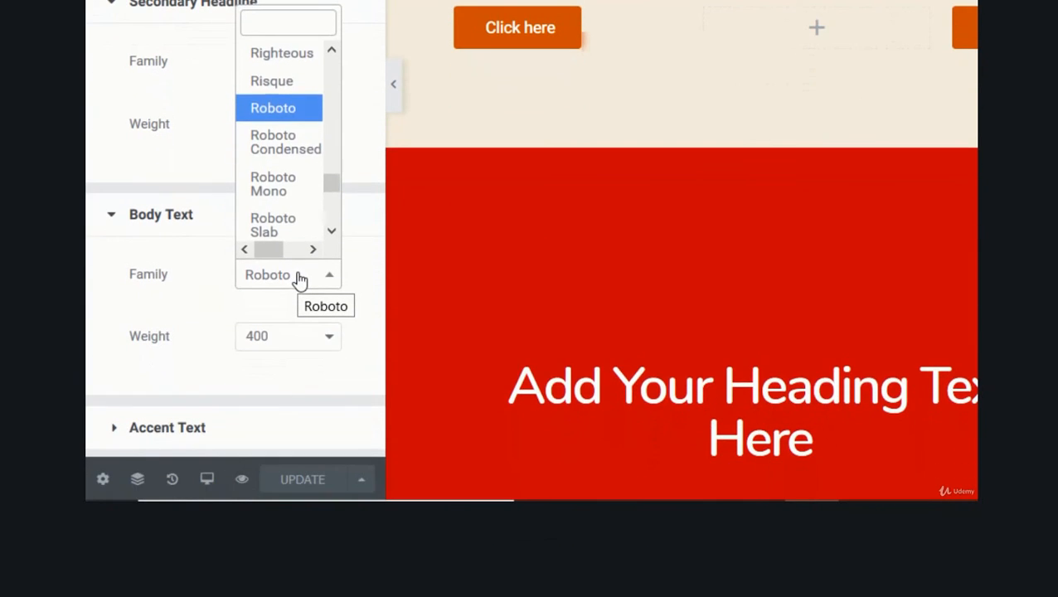
type("nun")
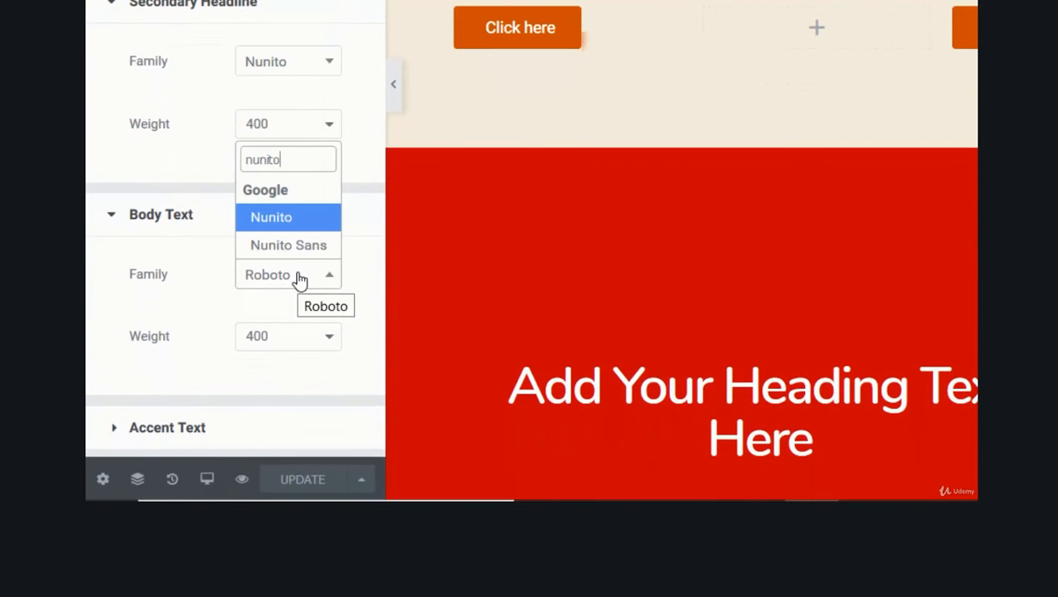
type("ito")
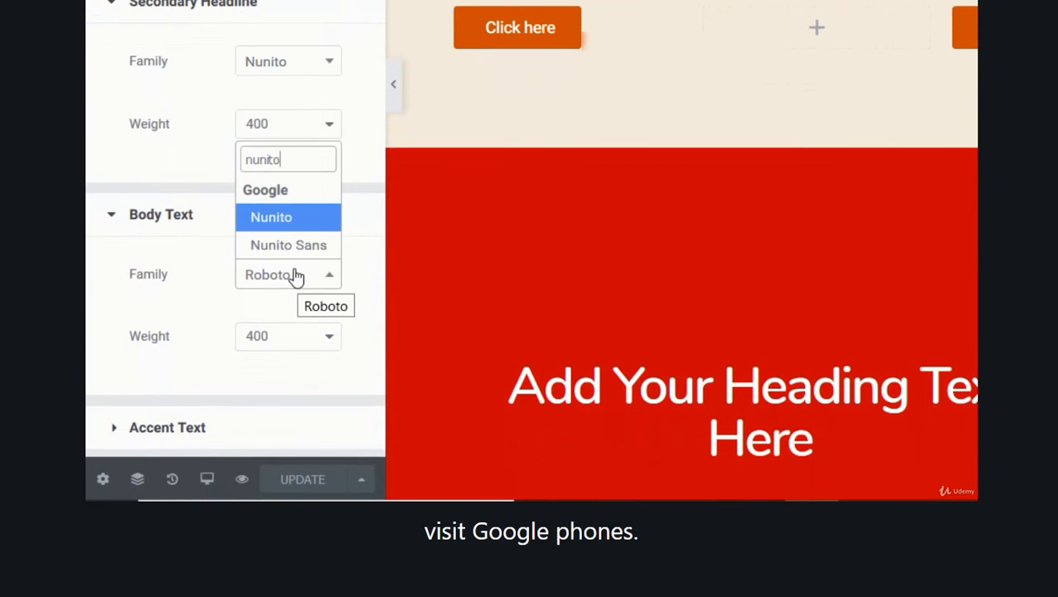
left_click(288, 222)
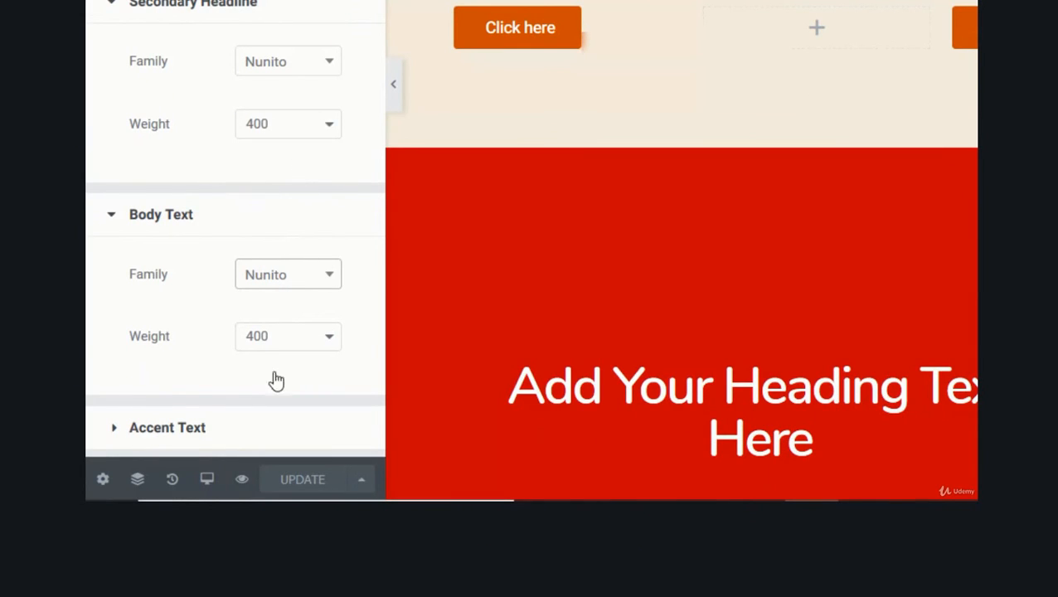
- Set the accent text's default font family to Nunito and apply the default font changes
left_click(170, 427)
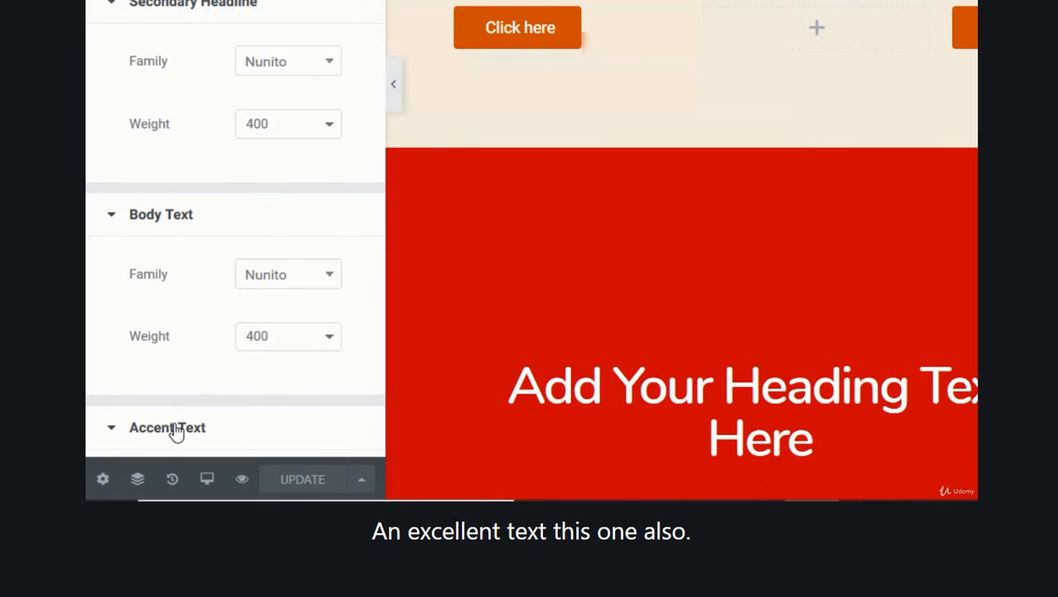
scroll(307, 365, "down", 3)
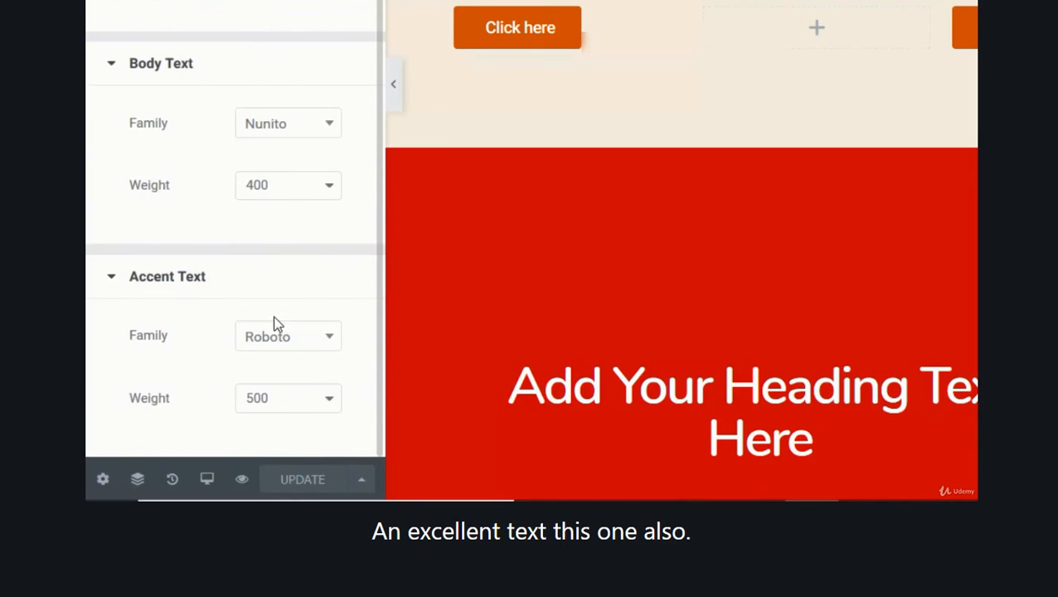
left_click(280, 338)
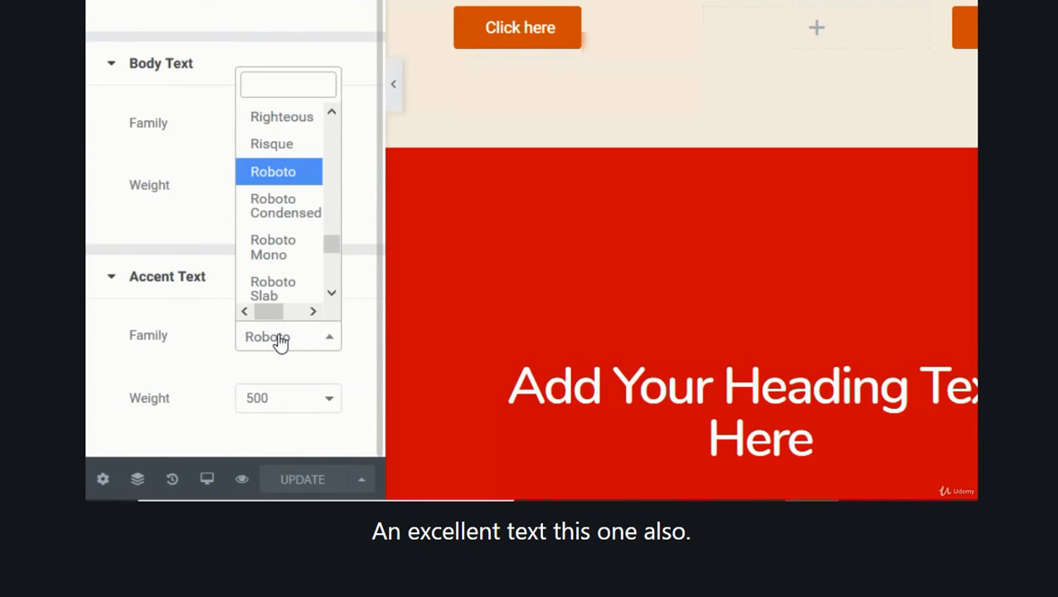
type("nunito")
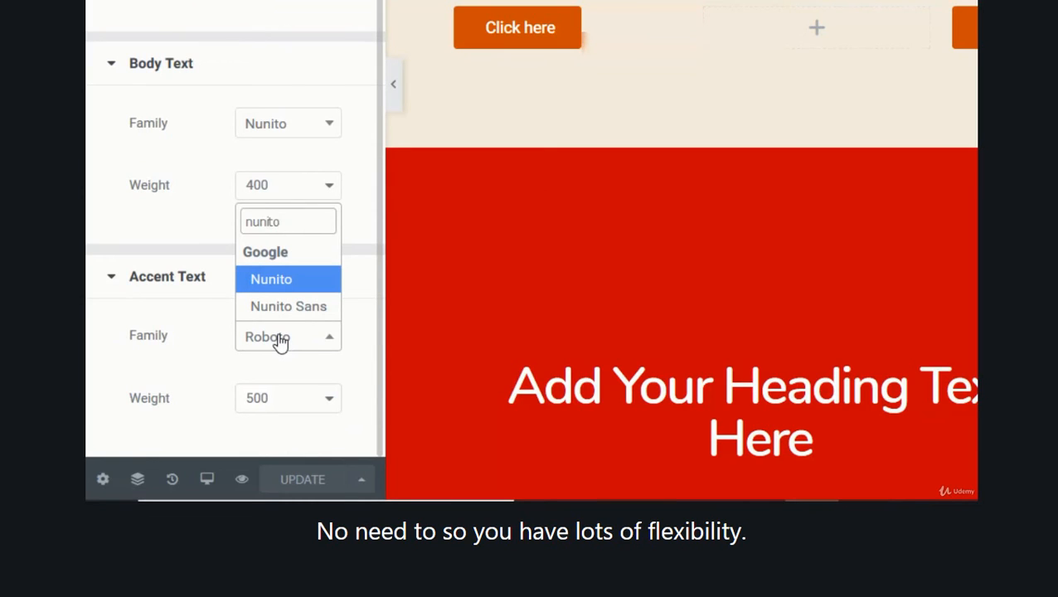
left_click(284, 281)
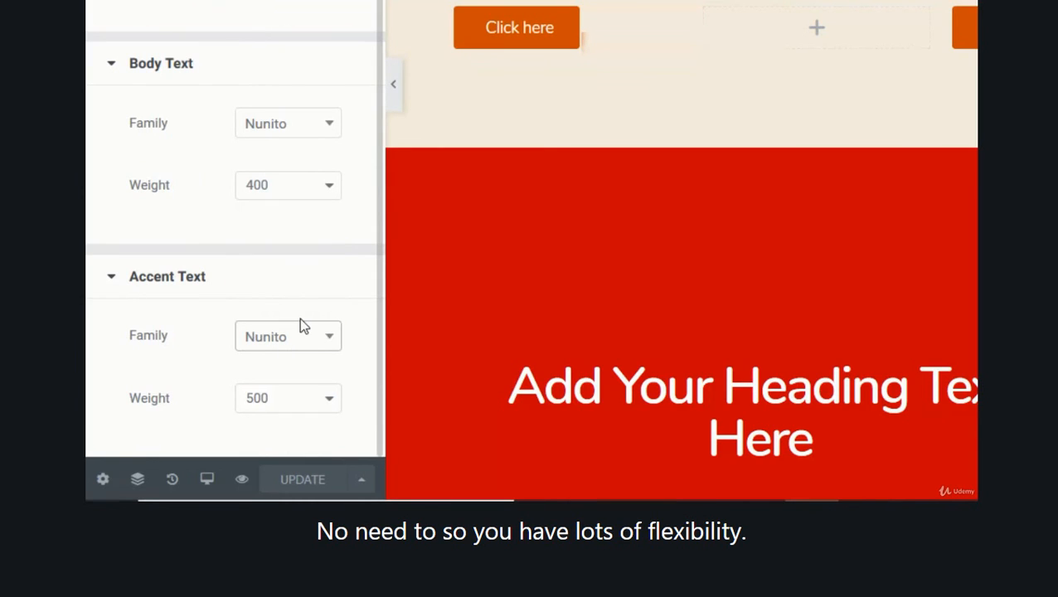
scroll(300, 323, "up", 4)
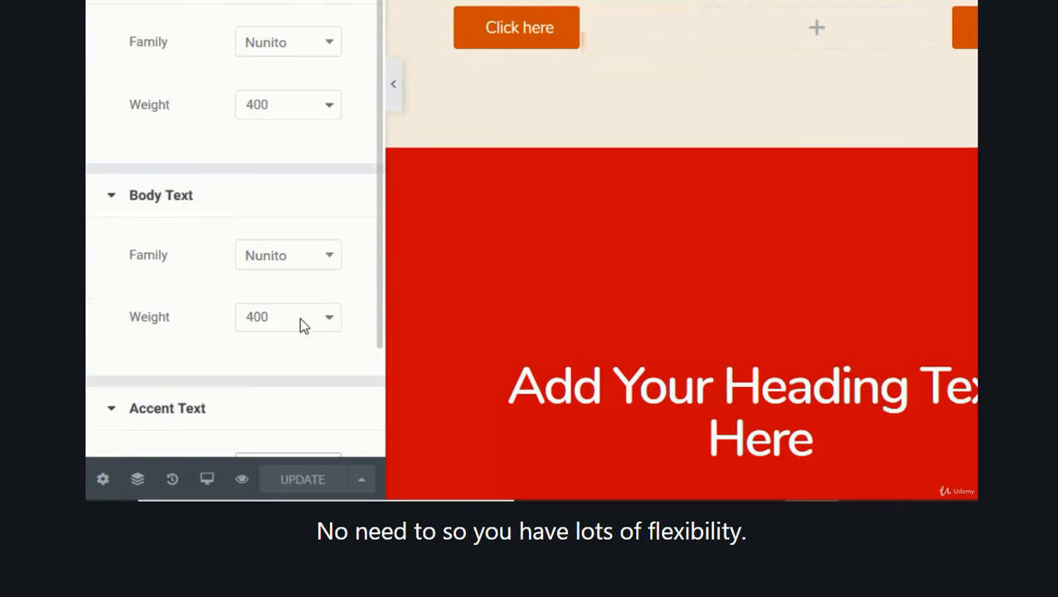
left_click(217, 81)
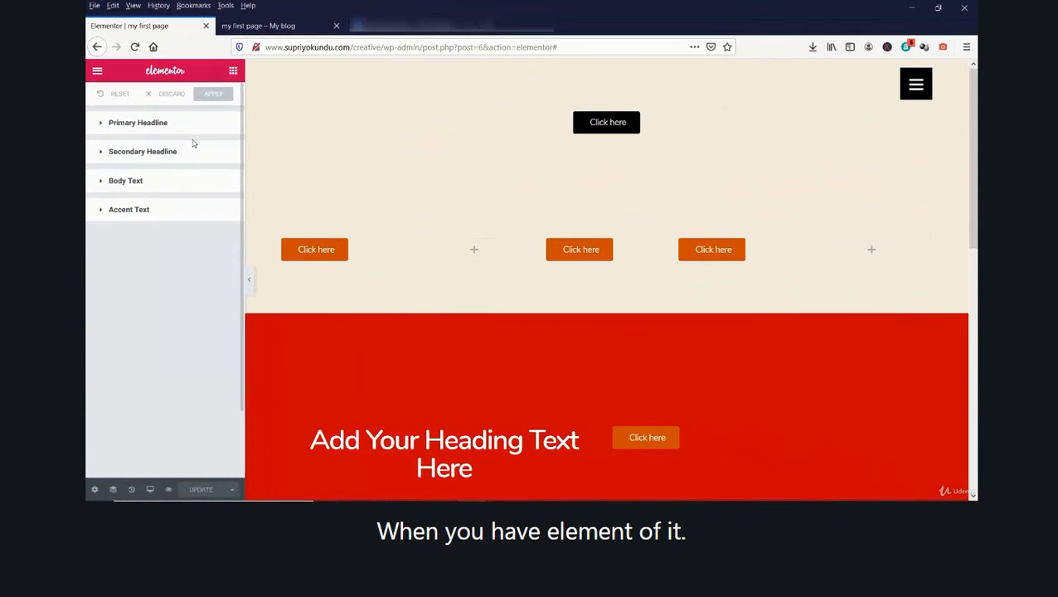
- Review the default font settings of the accent text, body text, secondary headline and primary headline
left_click(175, 212)
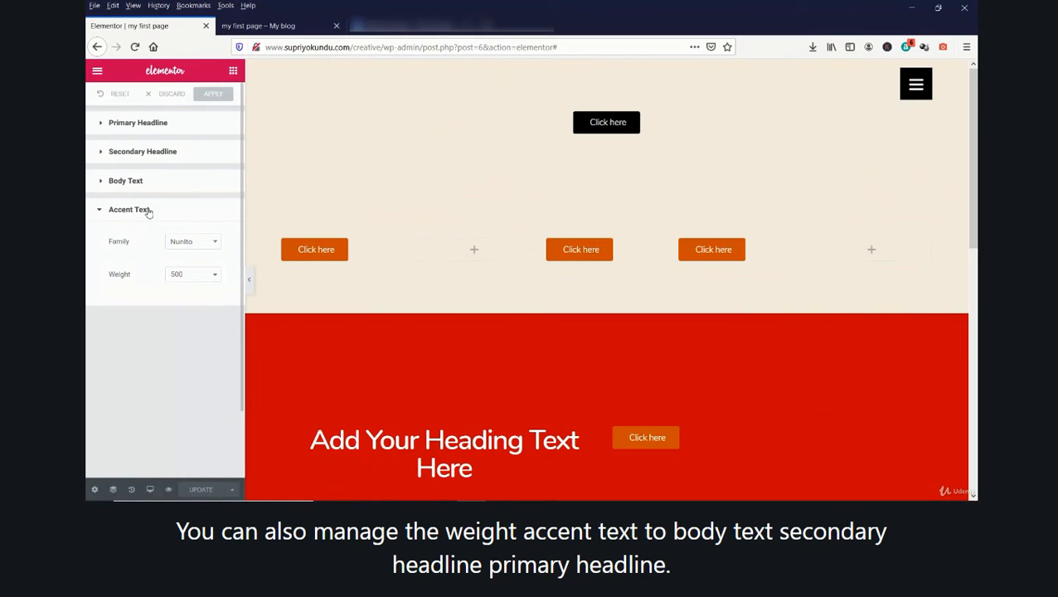
left_click(148, 211)
left_click(146, 191)
left_click(148, 188)
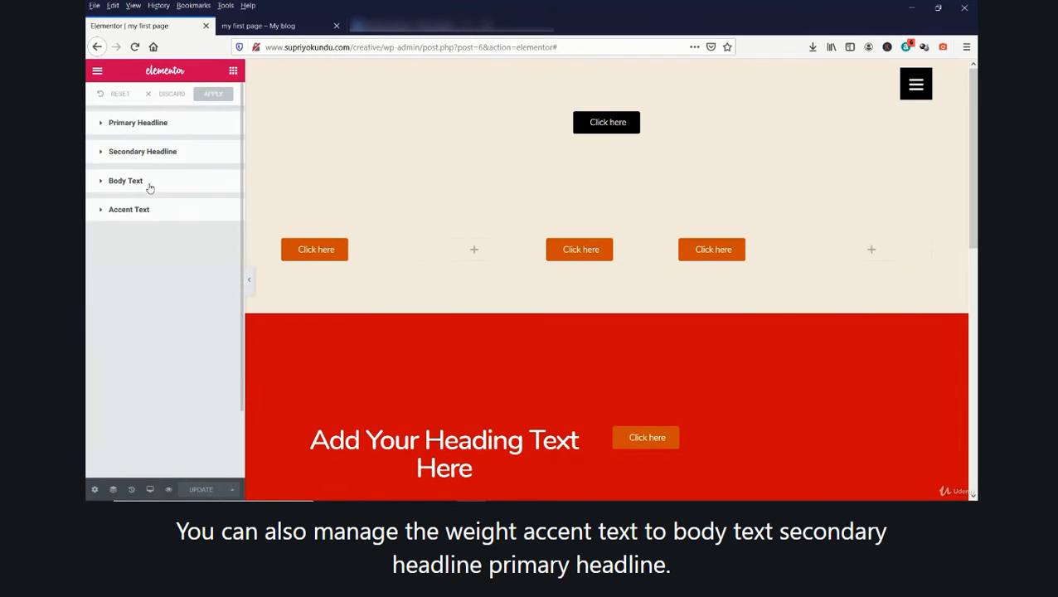
left_click(159, 159)
left_click(160, 152)
left_click(155, 124)
left_click(158, 127)
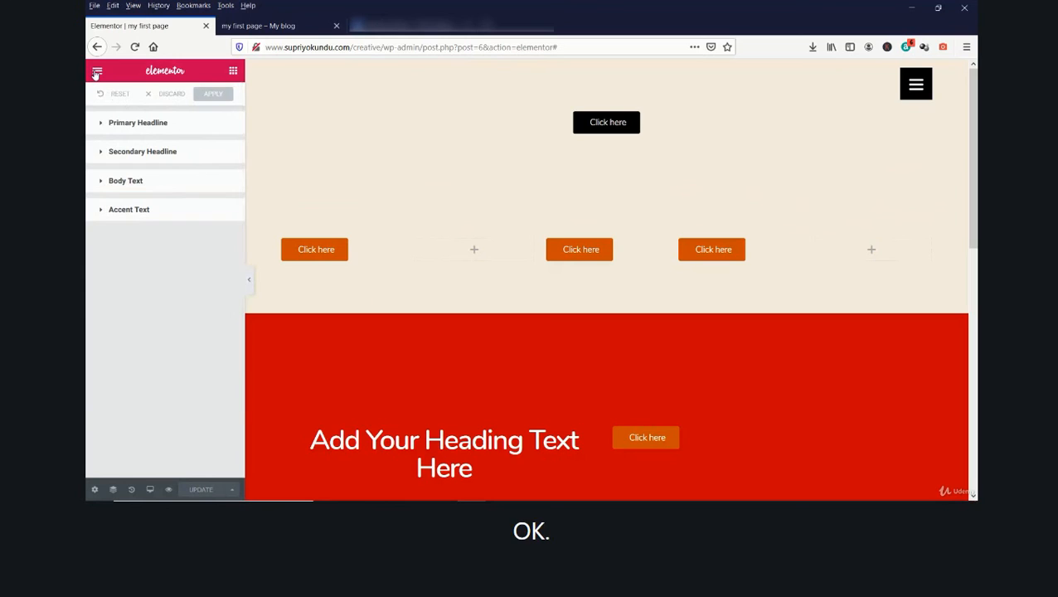
left_click(201, 123)
left_click(199, 126)
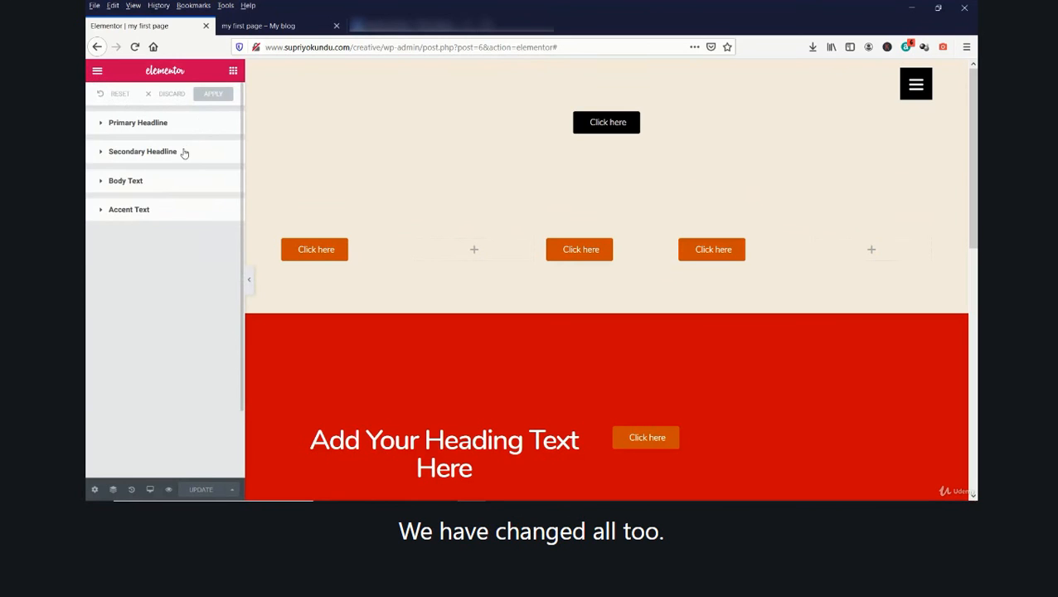
left_click(184, 152)
left_click(184, 152)
left_click(179, 181)
left_click(180, 182)
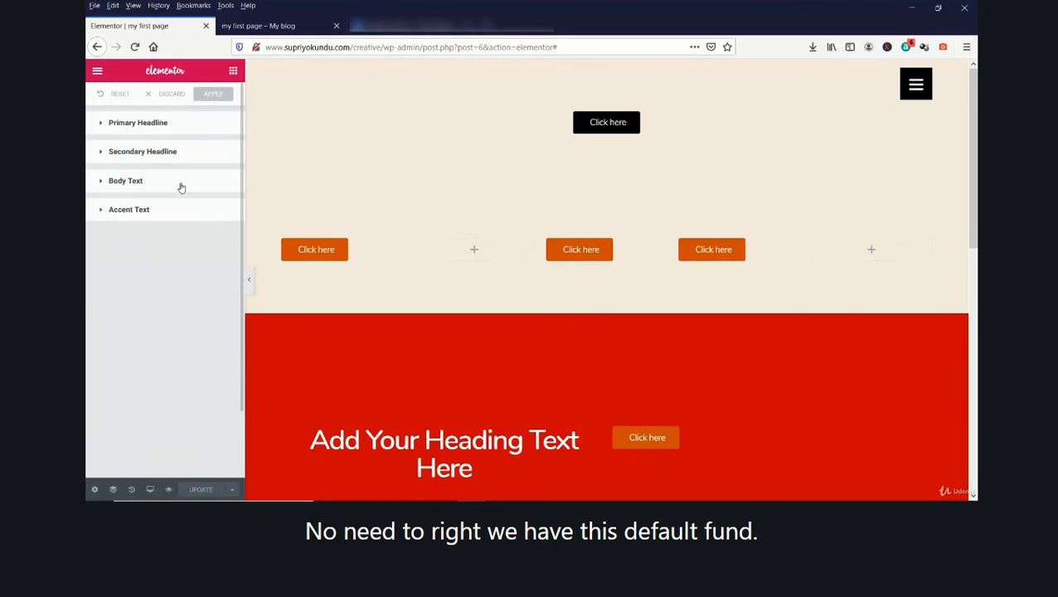
left_click(174, 210)
left_click(175, 211)
- Look over the default color palette and Elementor's global style settings
left_click(97, 70)
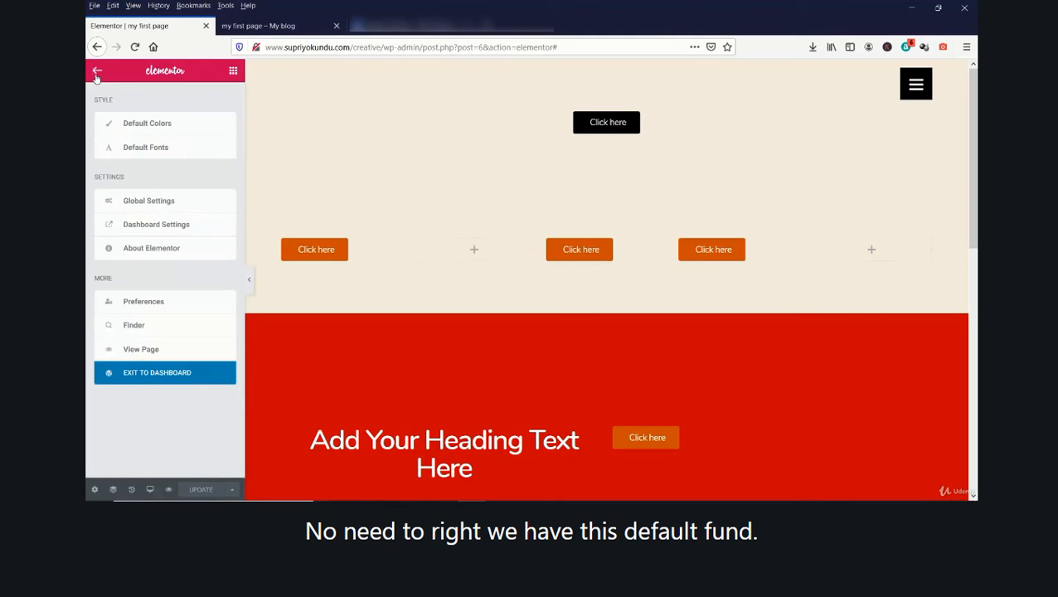
left_click(154, 126)
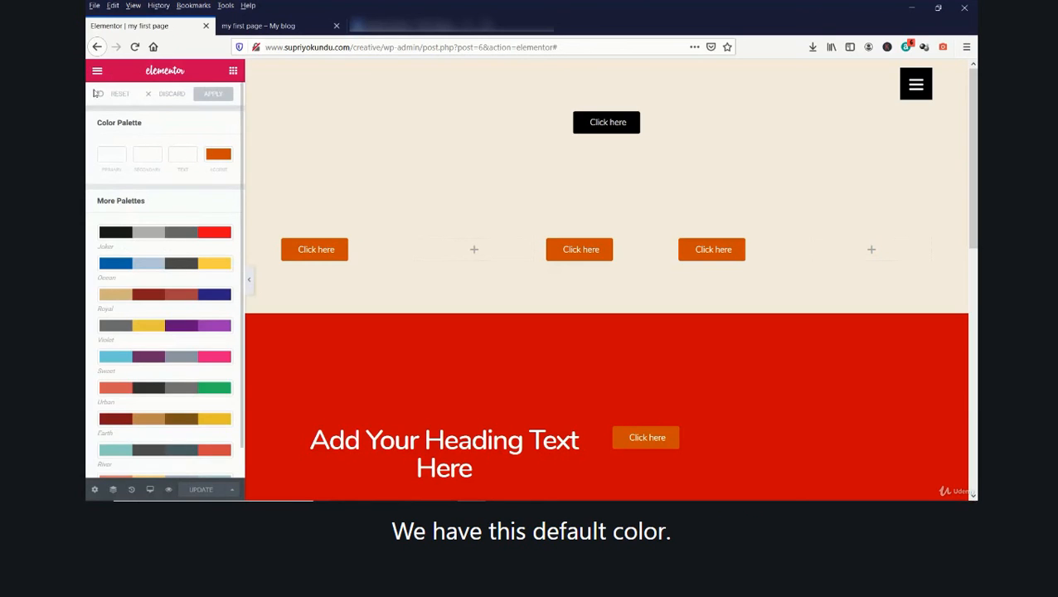
left_click(96, 73)
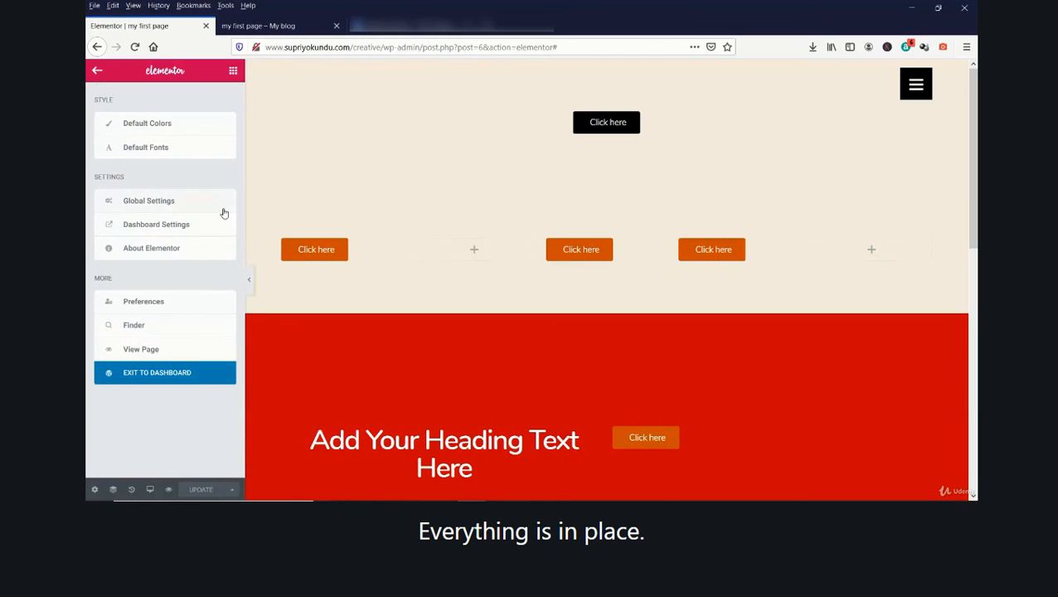
left_click(160, 204)
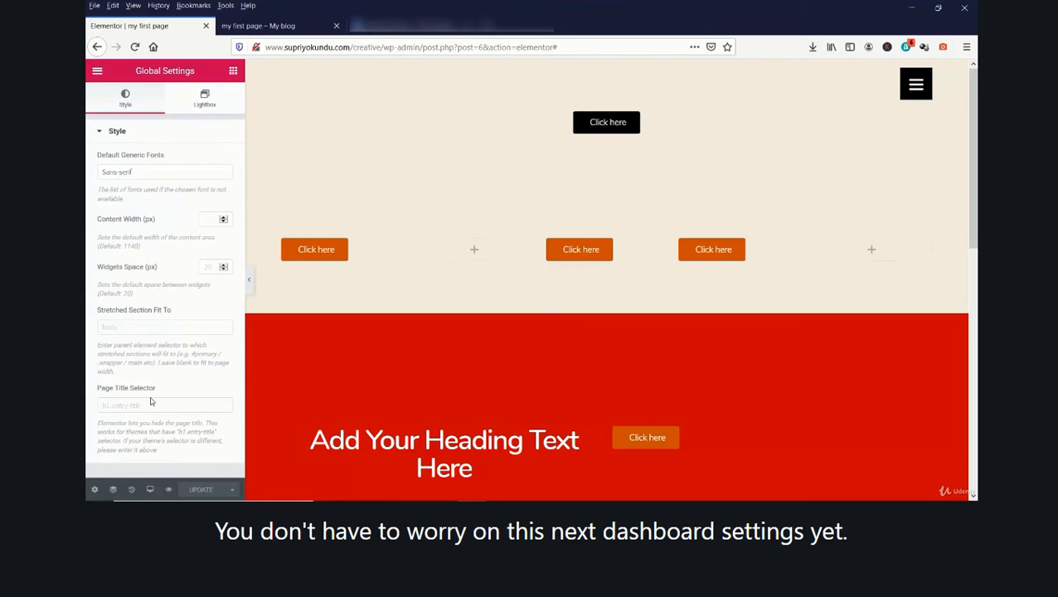
left_click(97, 71)
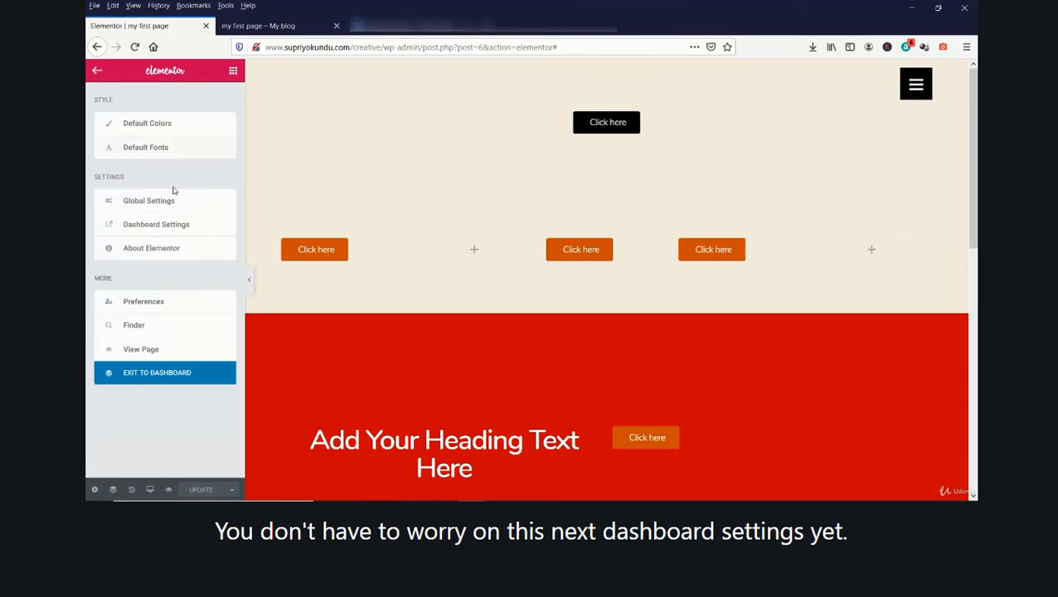
- Look over Elementor's dashboard settings and the editor preferences
left_click(158, 224)
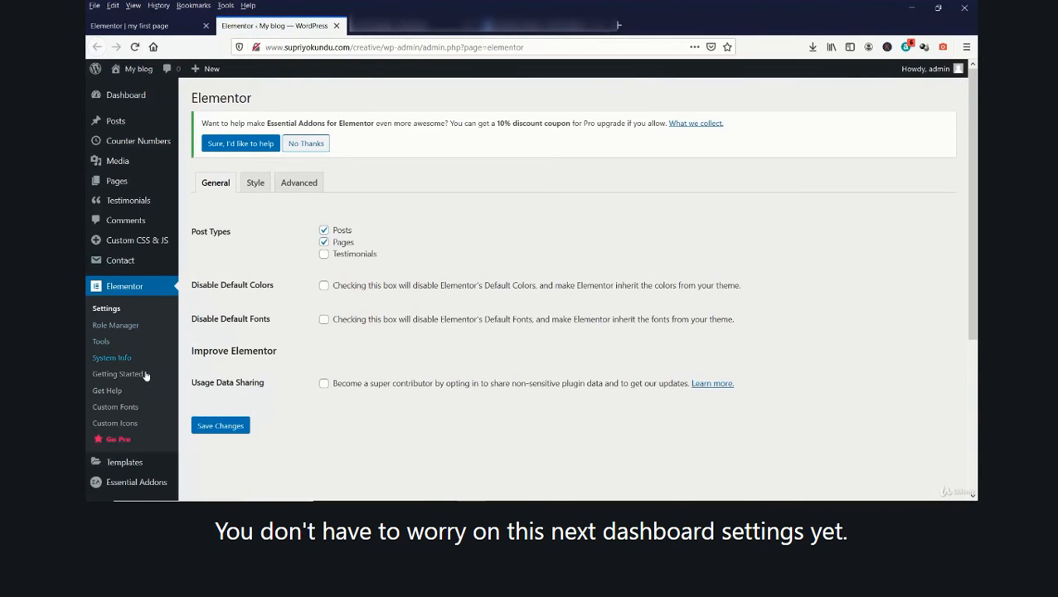
left_click(131, 27)
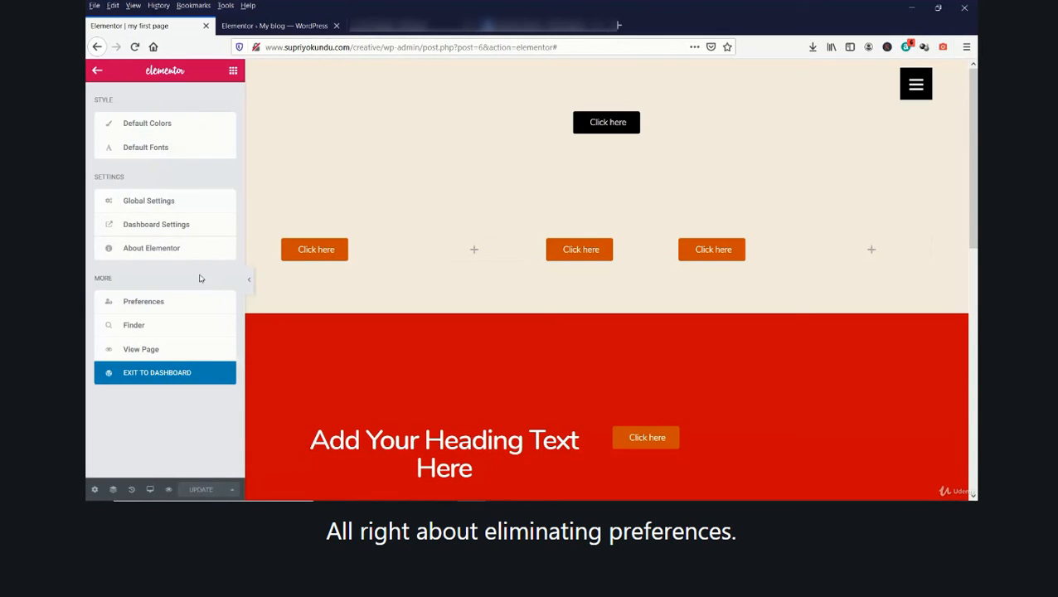
left_click(163, 304)
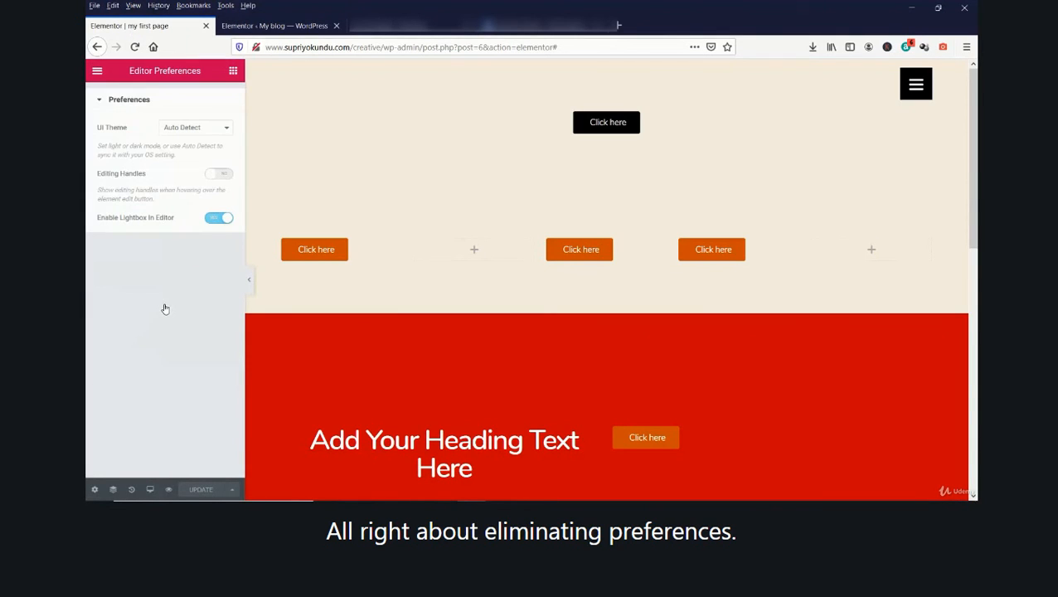
left_click(97, 71)
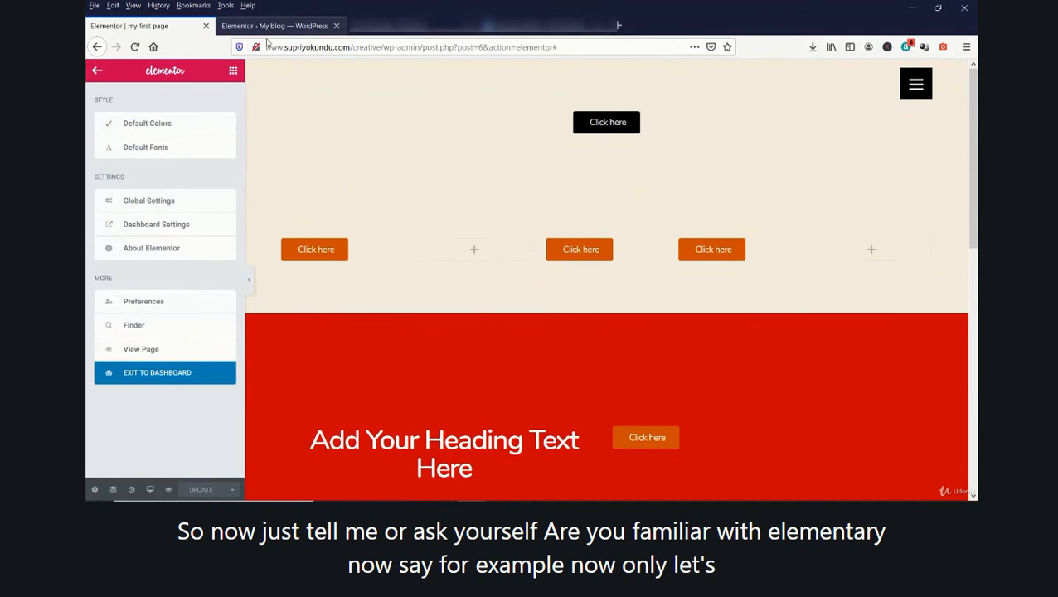
- Exit the Elementor editor to the WordPress dashboard and add a new page
left_click(182, 374)
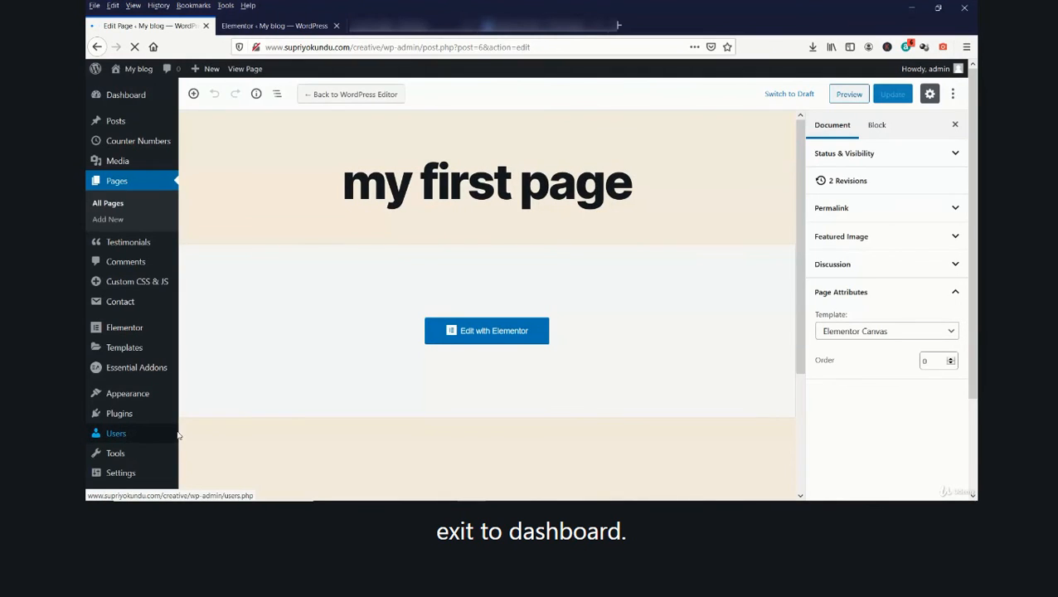
left_click(137, 98)
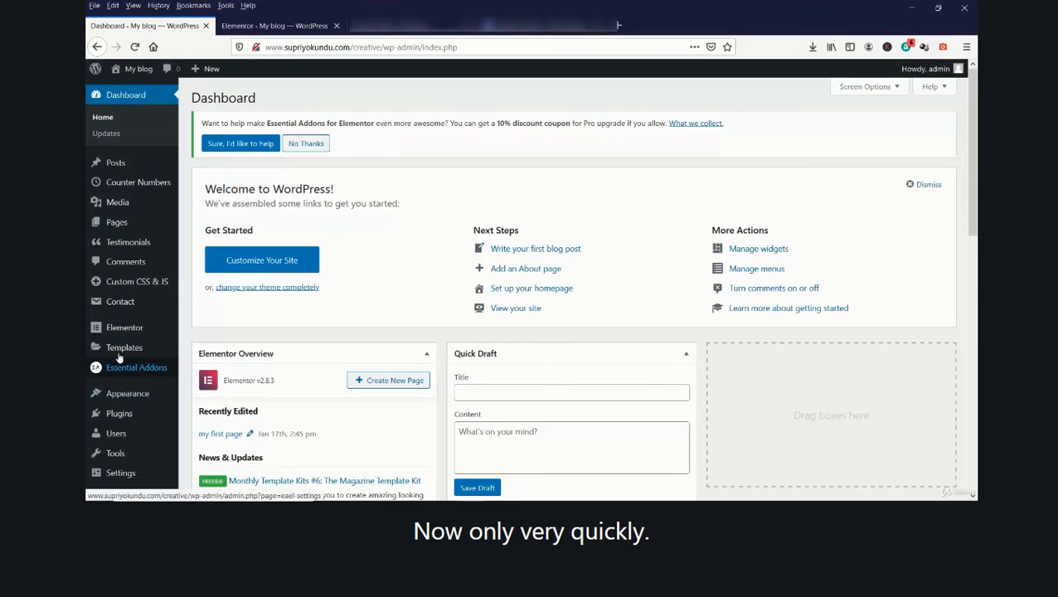
mouse_move(129, 333)
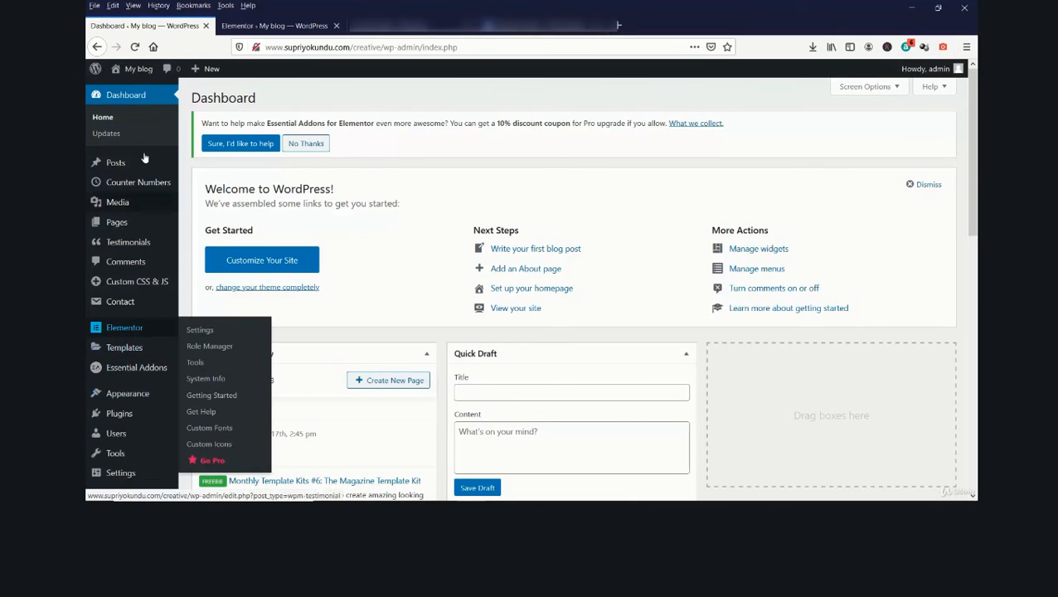
left_click(118, 226)
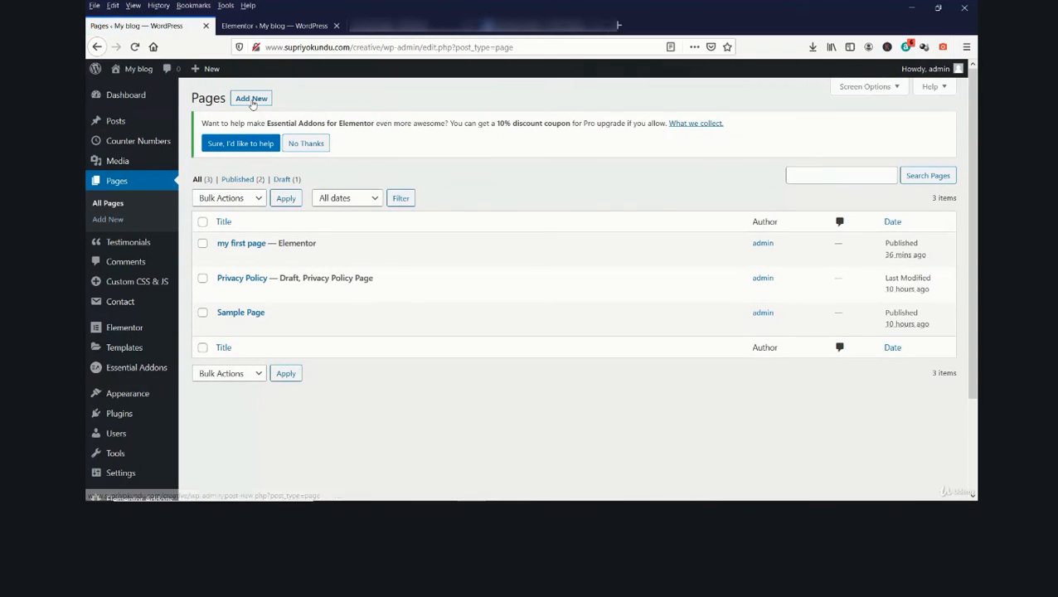
left_click(251, 99)
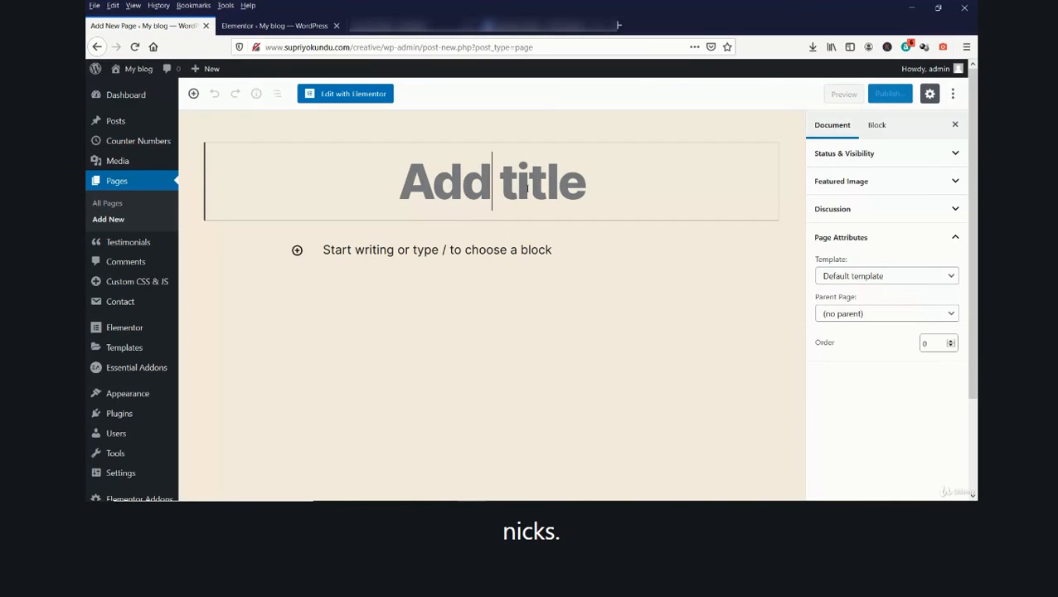
- Title the new page "home" and set its template to Elementor Canvas
type("ho")
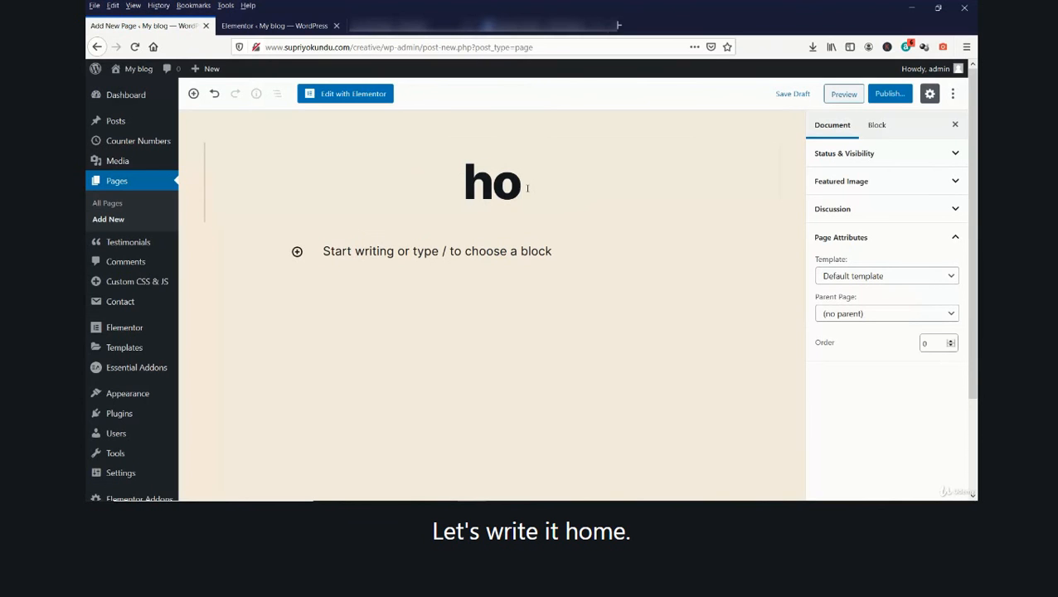
type("me")
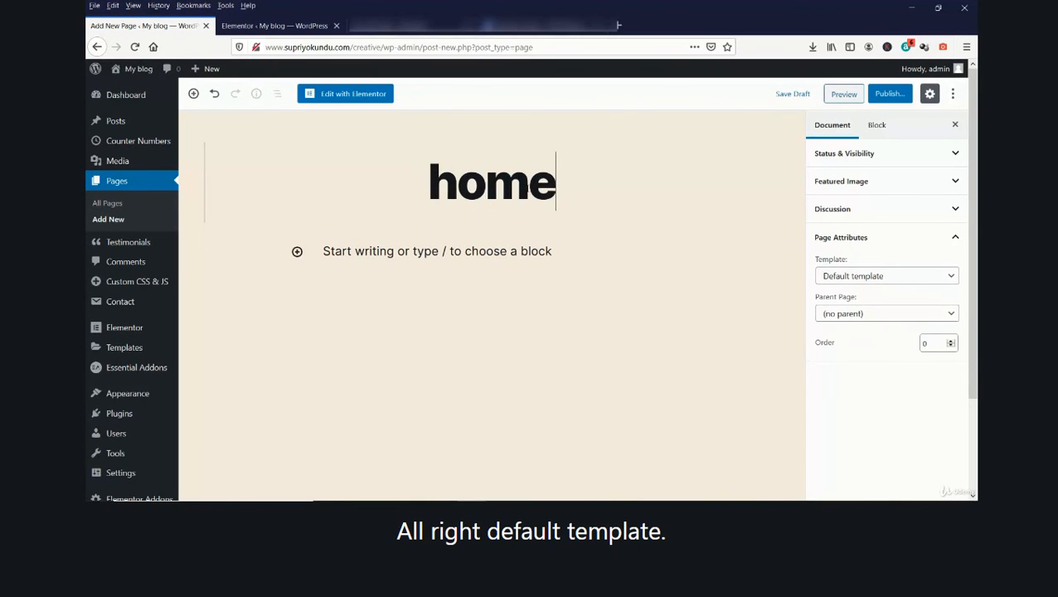
left_click(857, 276)
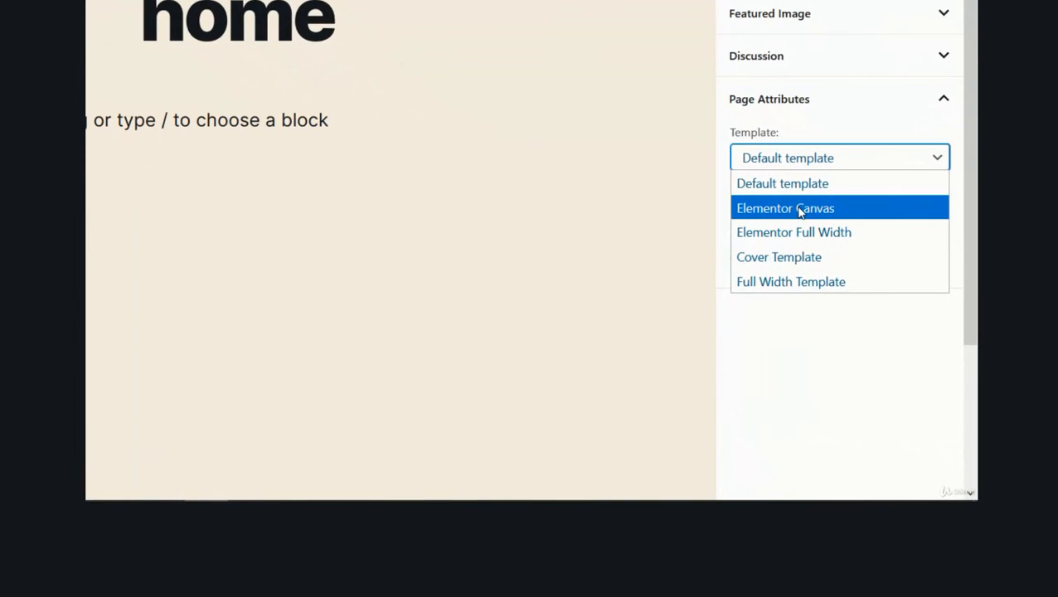
left_click(797, 208)
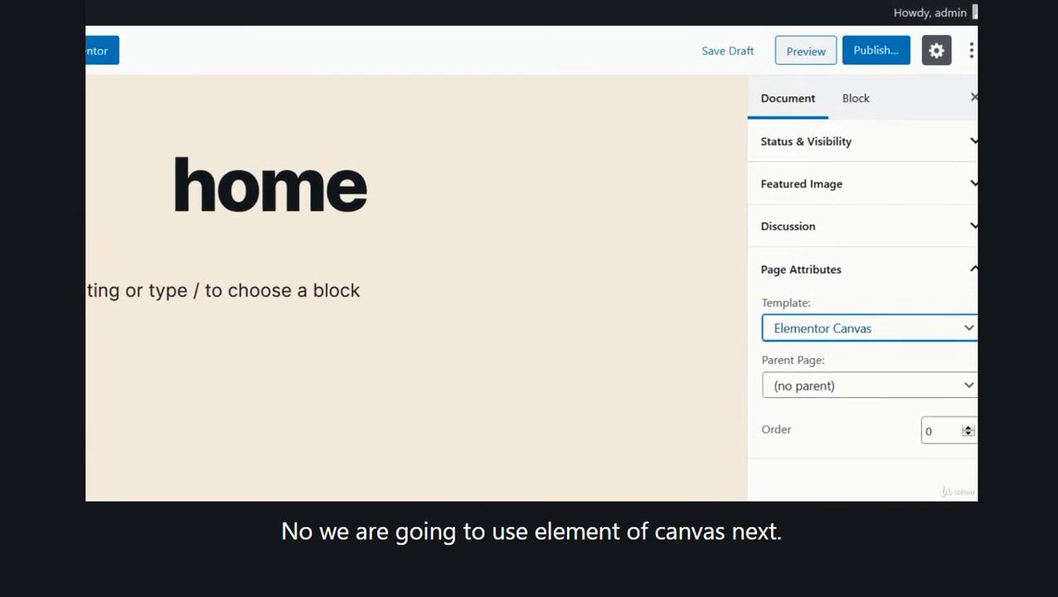
- Publish the home page and open it in the Elementor editor
left_click(880, 55)
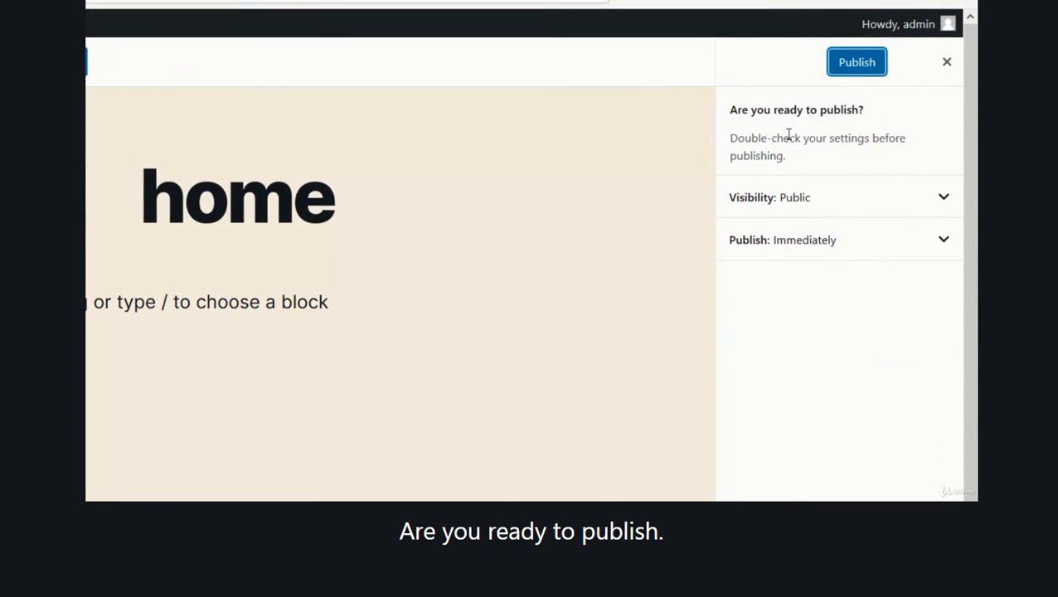
left_click(868, 65)
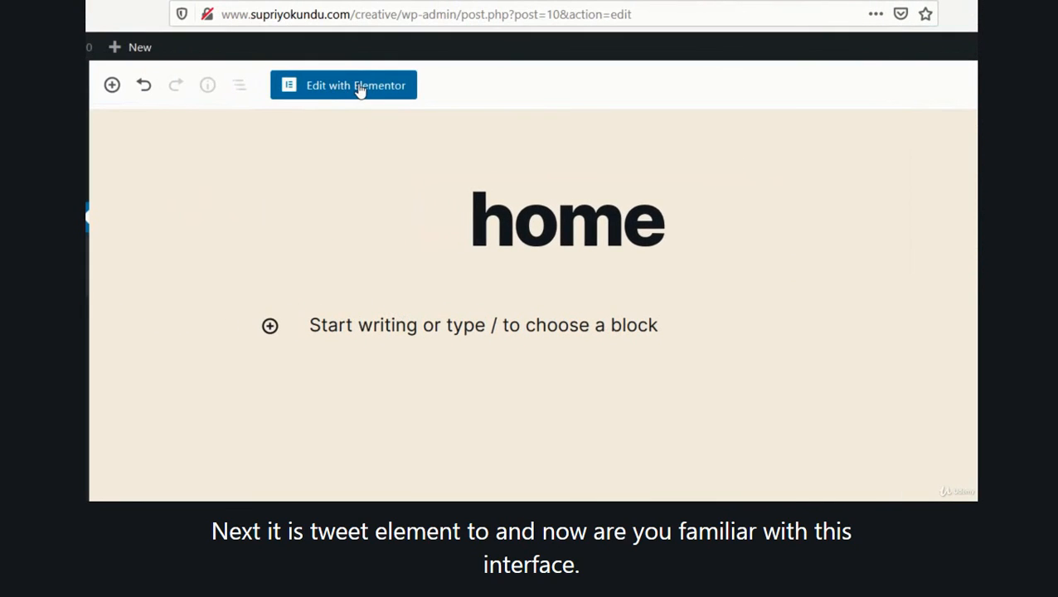
left_click(360, 86)
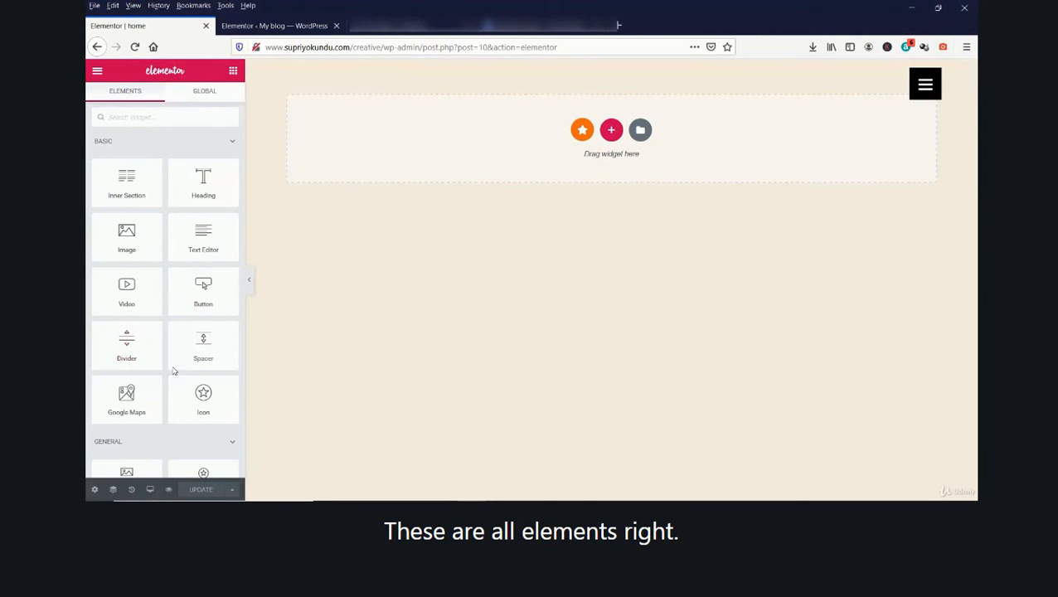
- Look over the available Elementor widgets and the global style settings
scroll(220, 145, "down", 3)
scroll(211, 198, "down", 3)
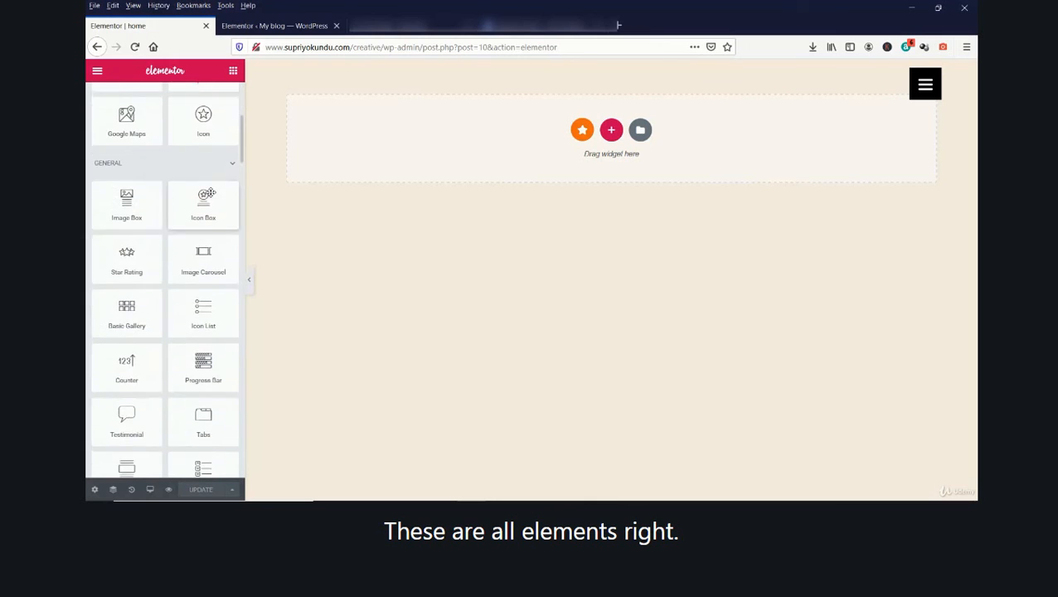
scroll(209, 193, "up", 5)
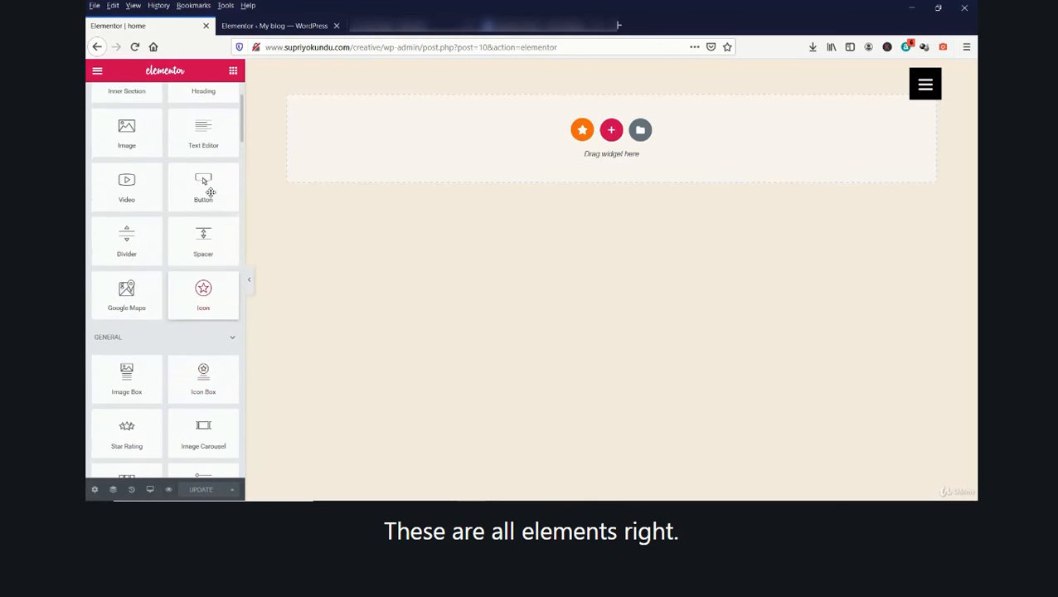
left_click(97, 70)
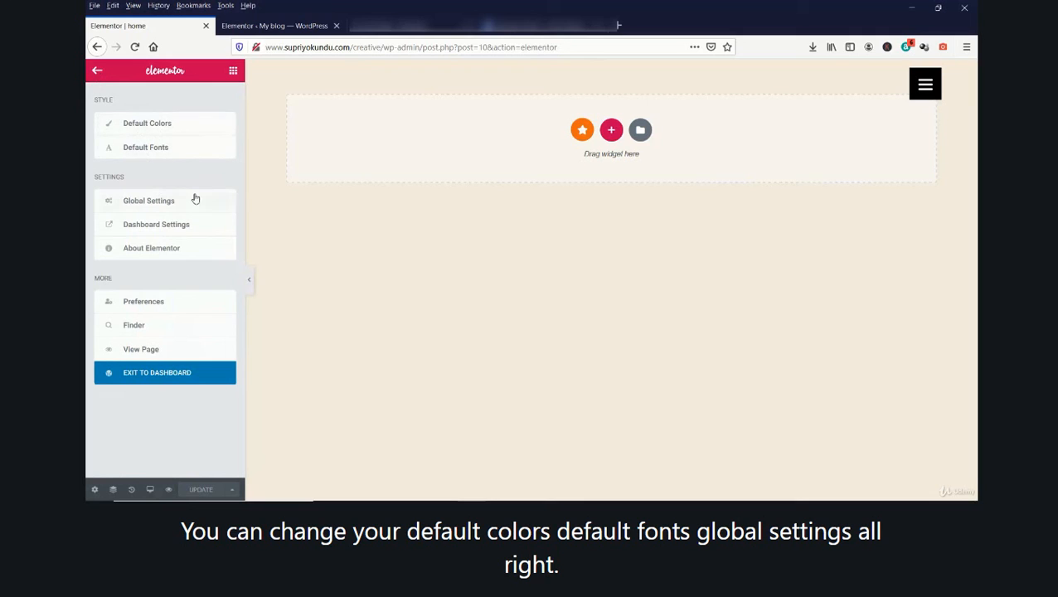
left_click(170, 202)
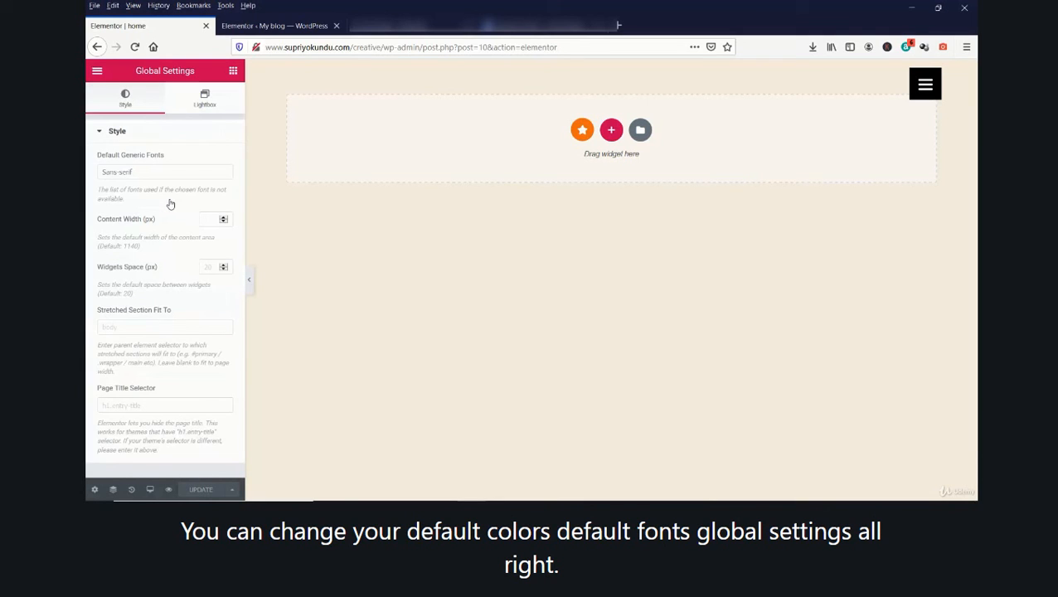
left_click(97, 71)
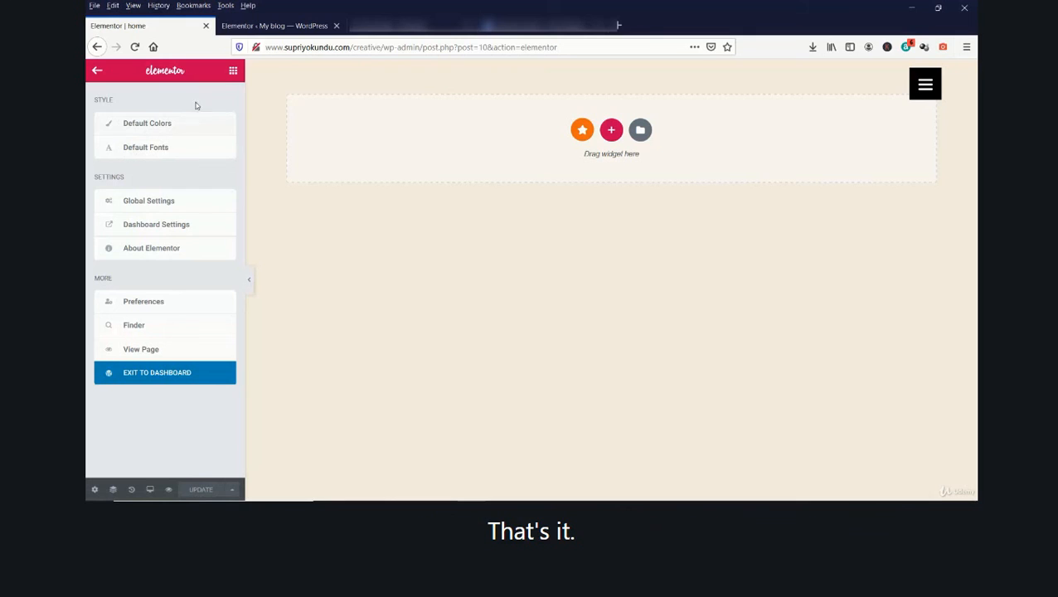
- Add a single-column section to the empty page and place a Button widget in it
left_click(233, 72)
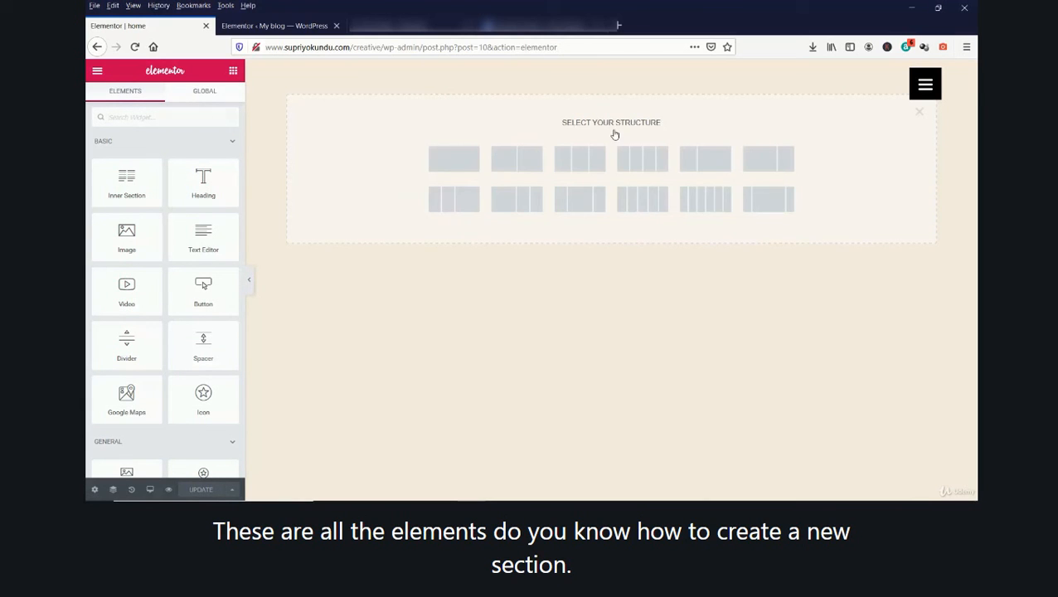
left_click(444, 164)
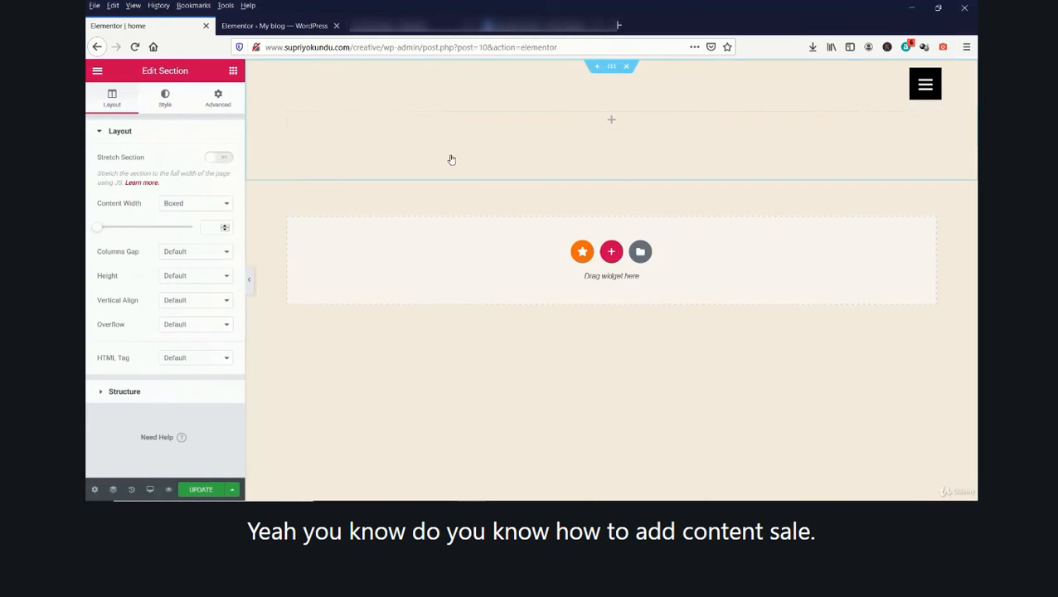
left_click(612, 121)
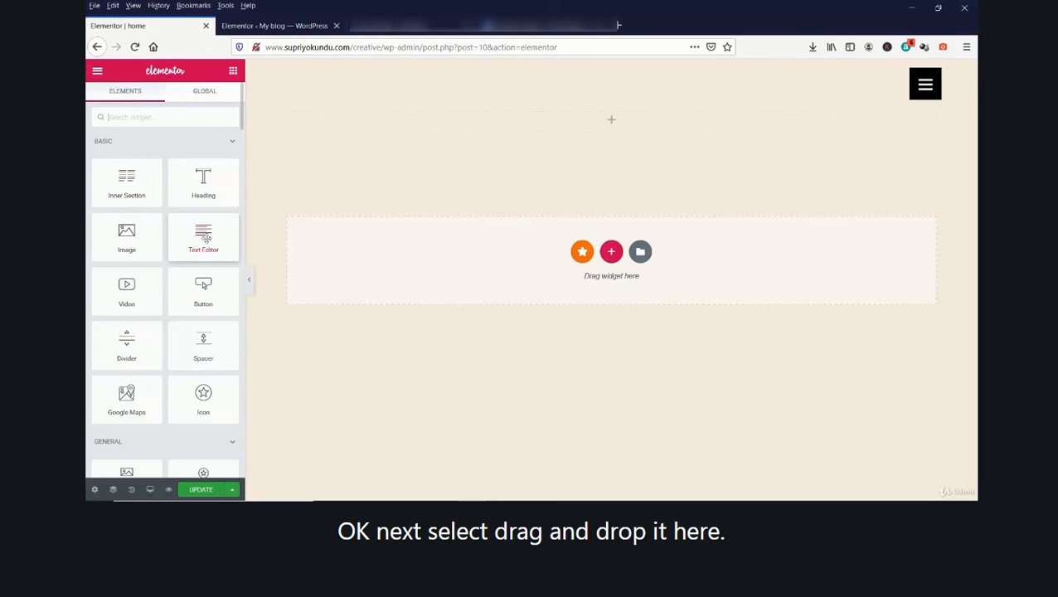
left_click_drag(204, 284, 622, 124)
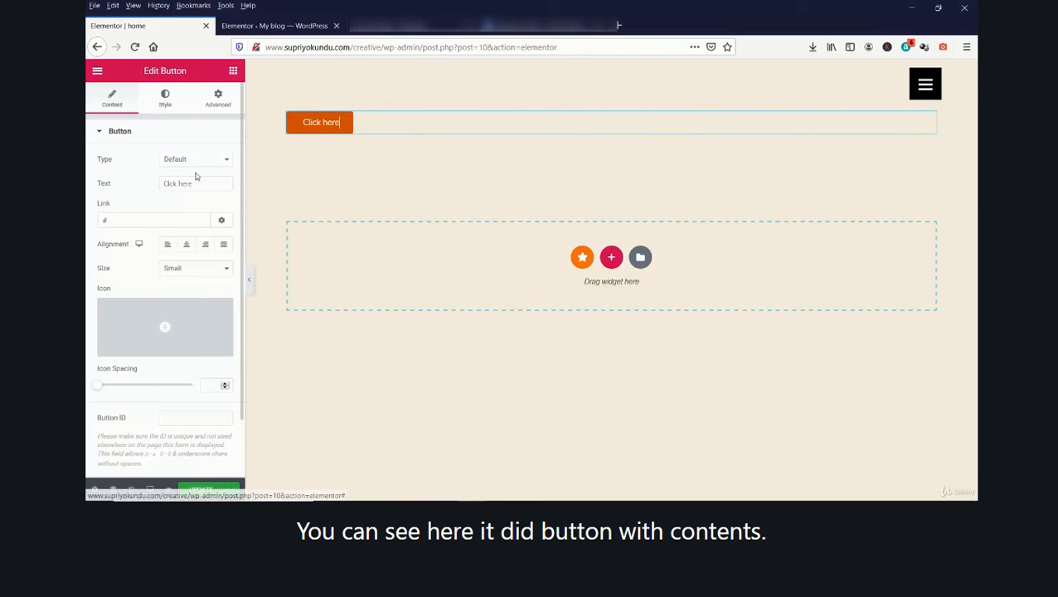
- Change the button's text to "send" and align the button to the center
left_click_drag(203, 183, 111, 190)
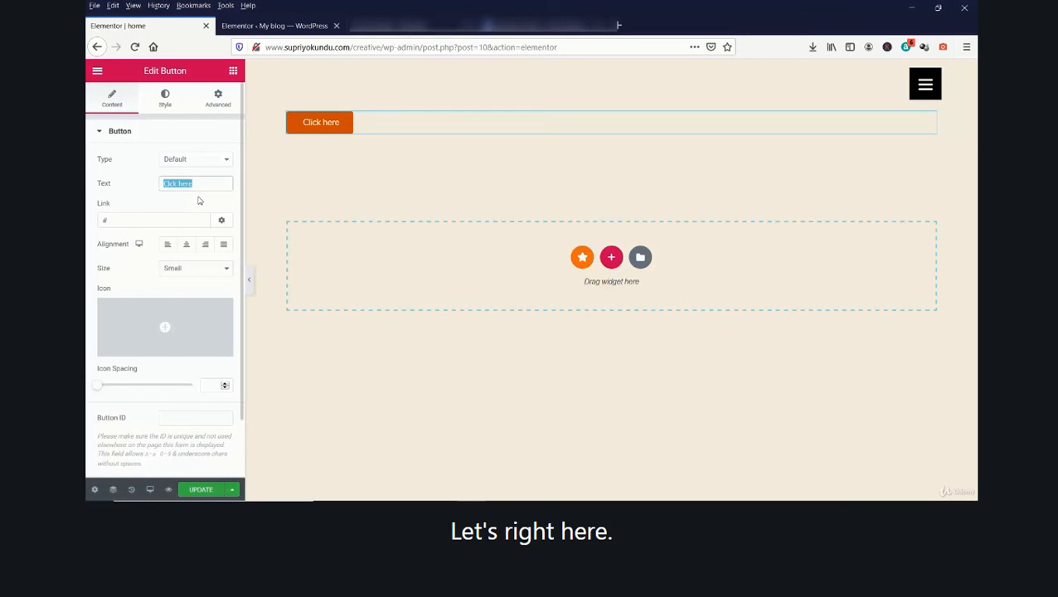
type("send")
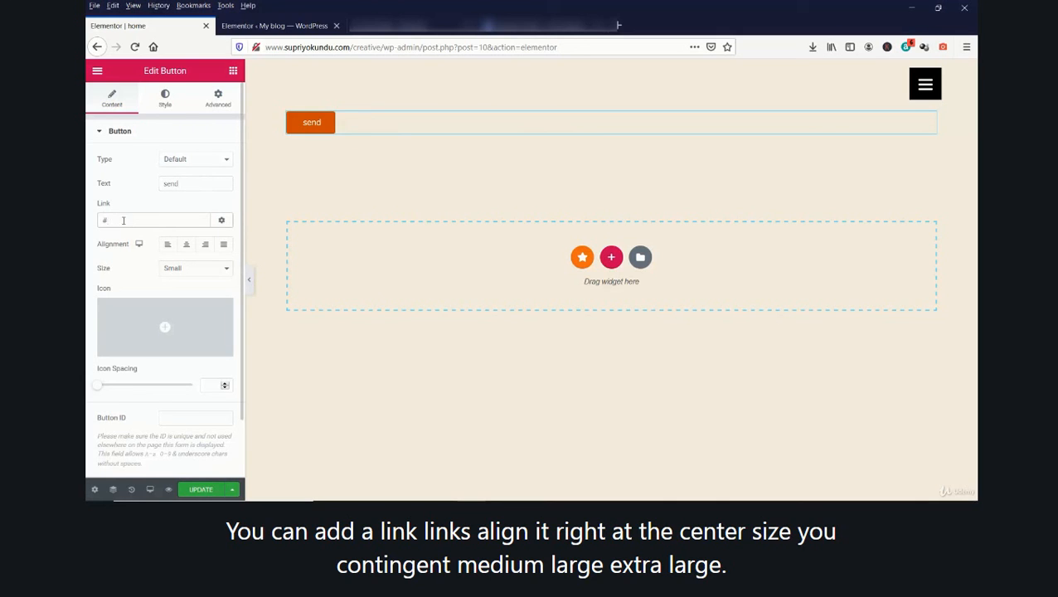
left_click(185, 245)
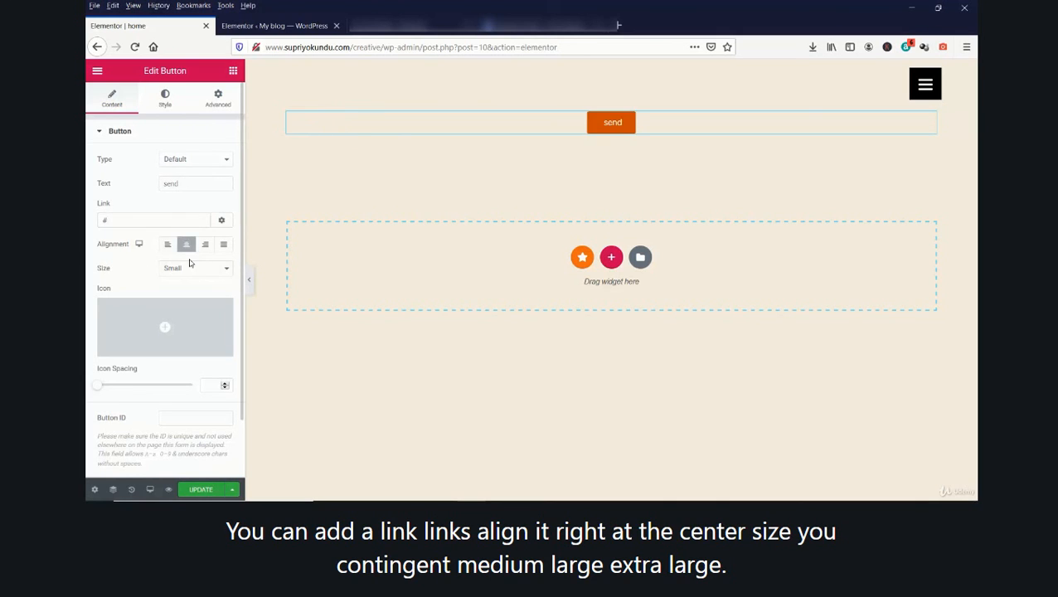
- Try the Medium and Large sizes on the send button, settle on Extra Large, and look over its icon options
left_click(190, 274)
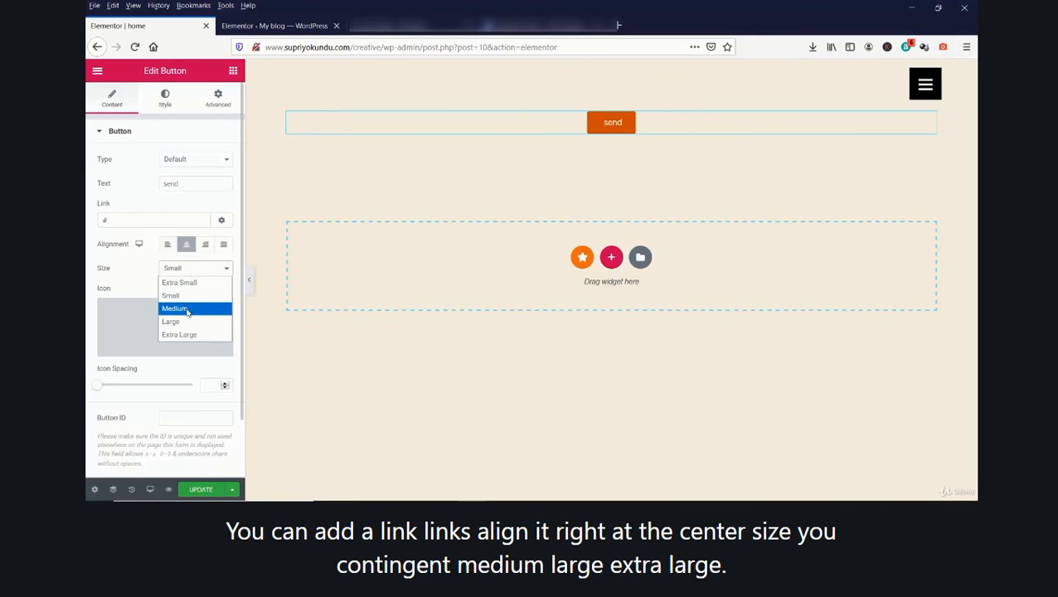
left_click(184, 309)
left_click(183, 276)
left_click(181, 321)
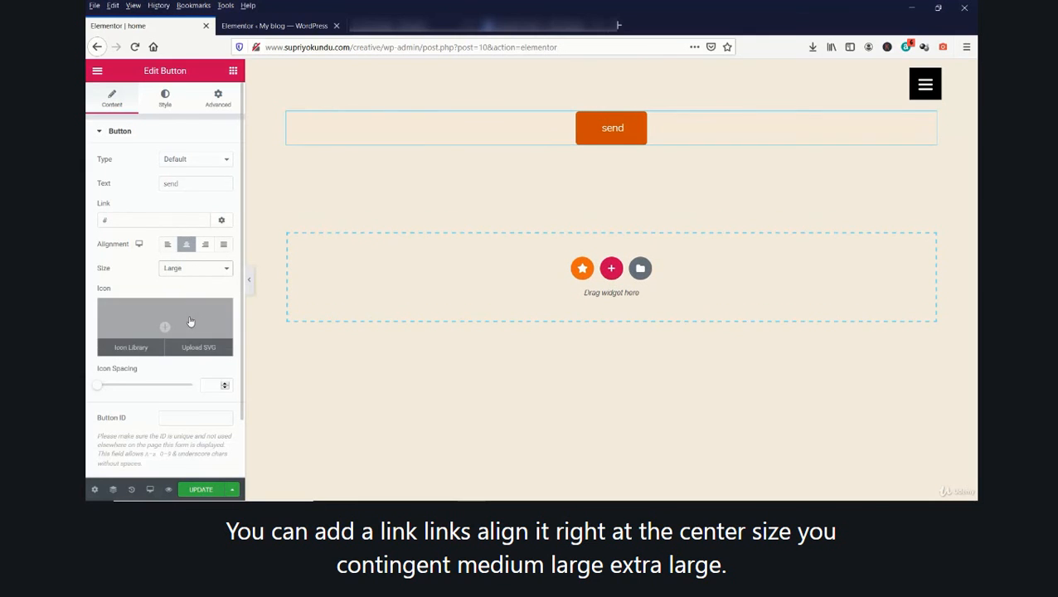
left_click(190, 269)
left_click(189, 334)
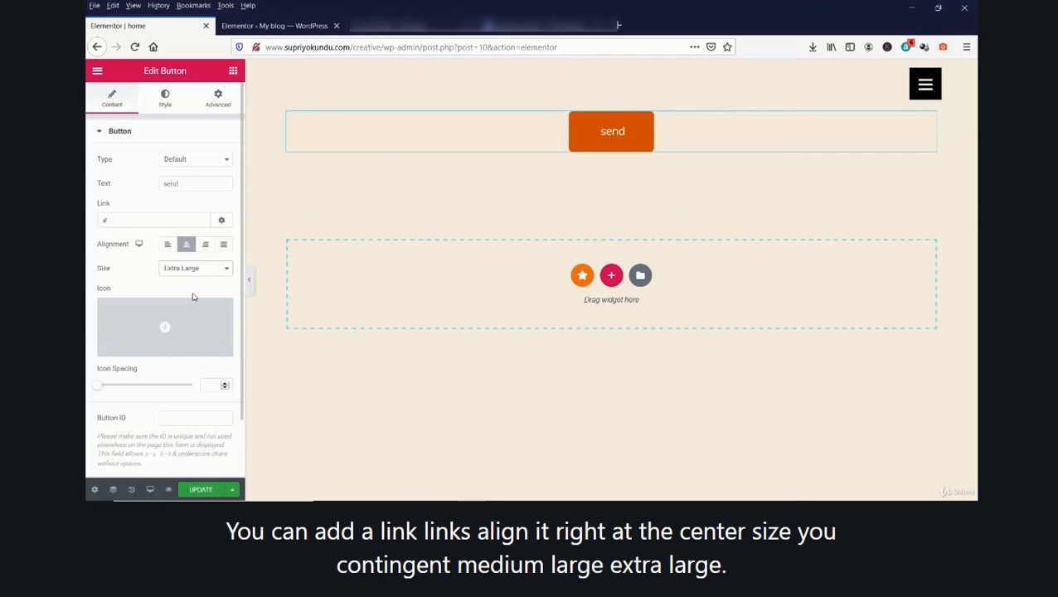
scroll(193, 296, "down", 1)
scroll(193, 297, "down", 1)
mouse_move(164, 266)
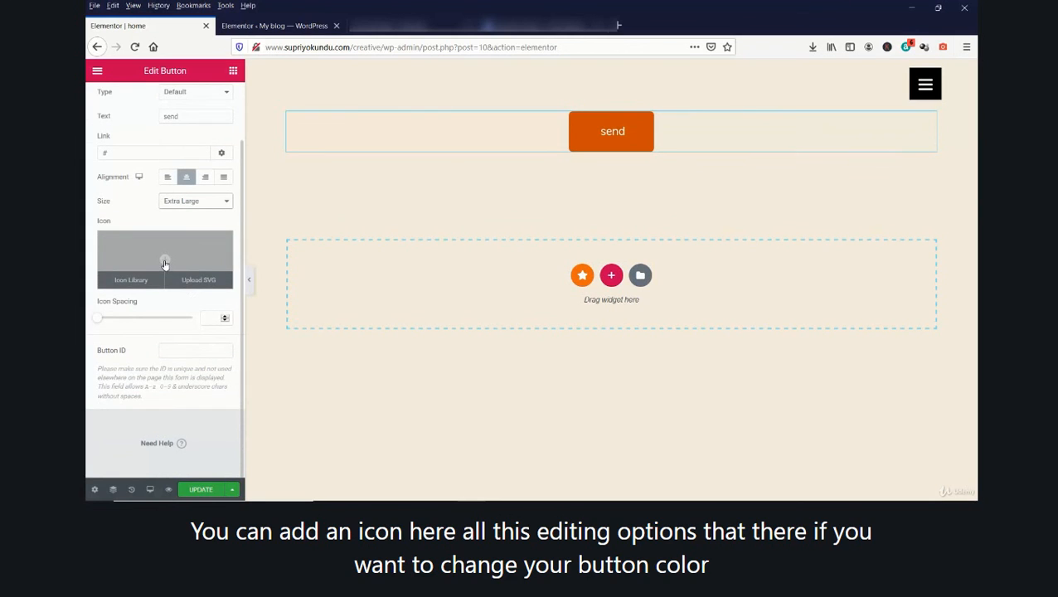
scroll(167, 326, "up", 2)
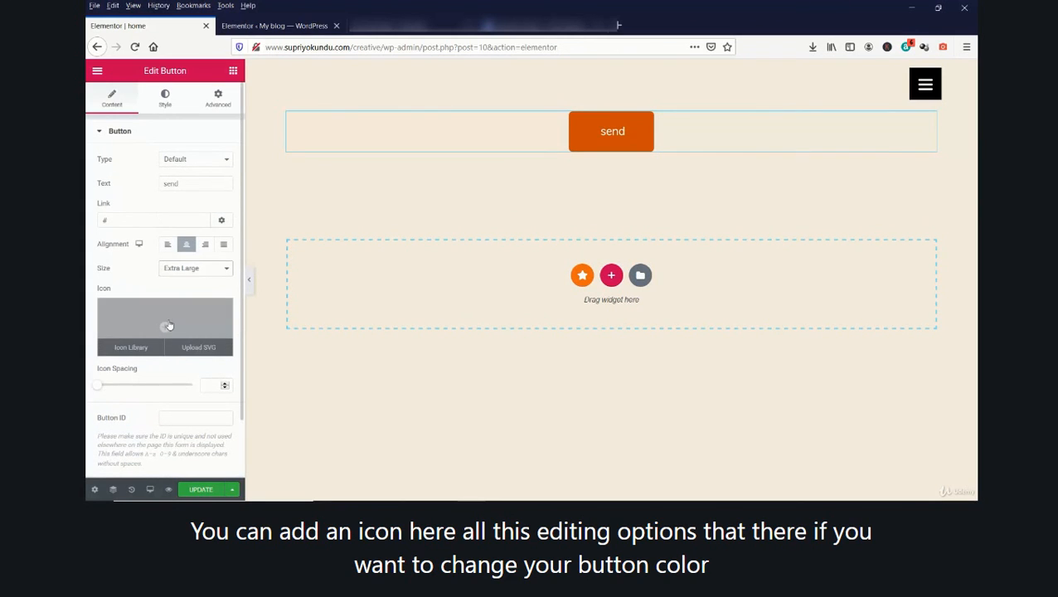
- Set the send button's normal background color to green #23A455 and look at its advanced settings
left_click(165, 97)
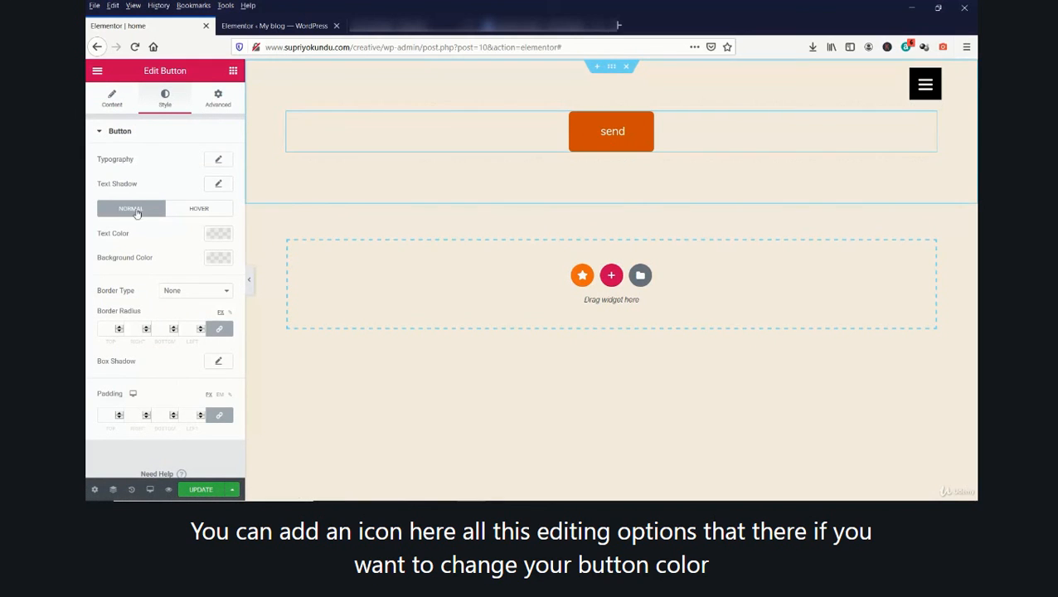
left_click(219, 258)
left_click(240, 287)
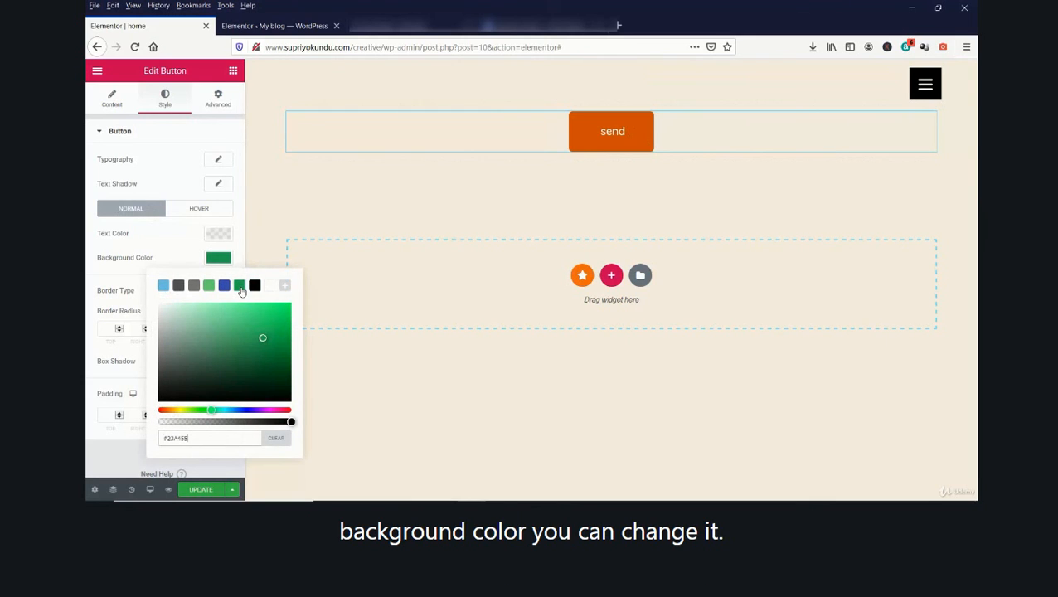
left_click(156, 229)
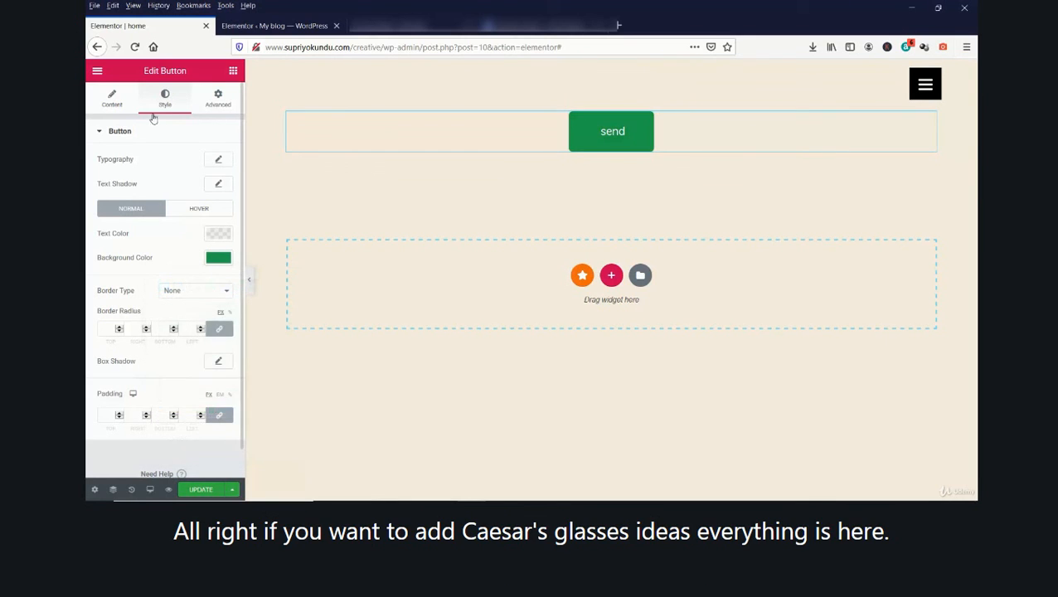
left_click(216, 102)
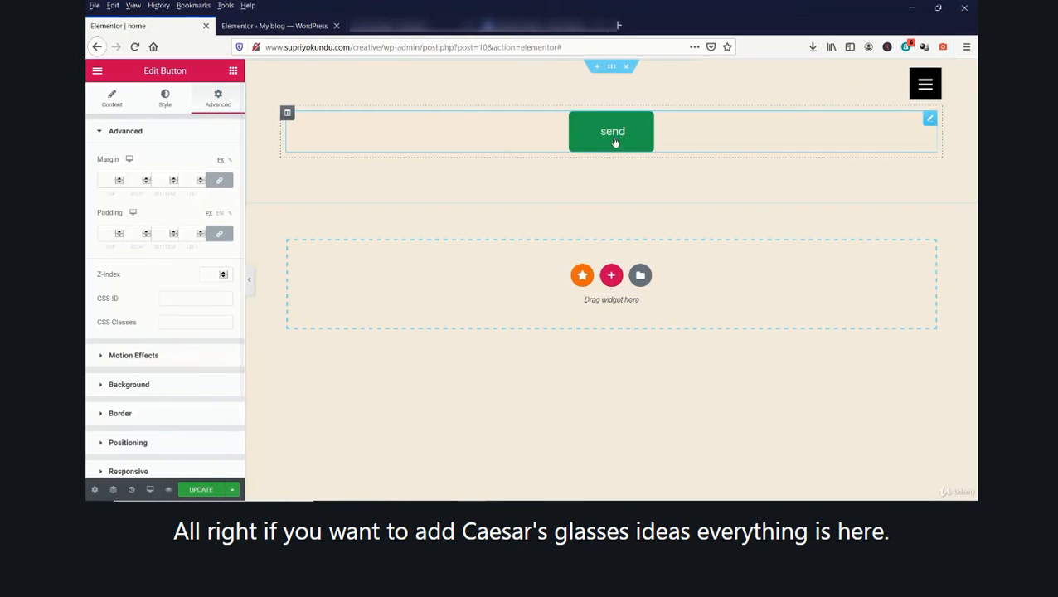
- Duplicate the send button's column twice and add a new empty column after the first one
right_click(287, 113)
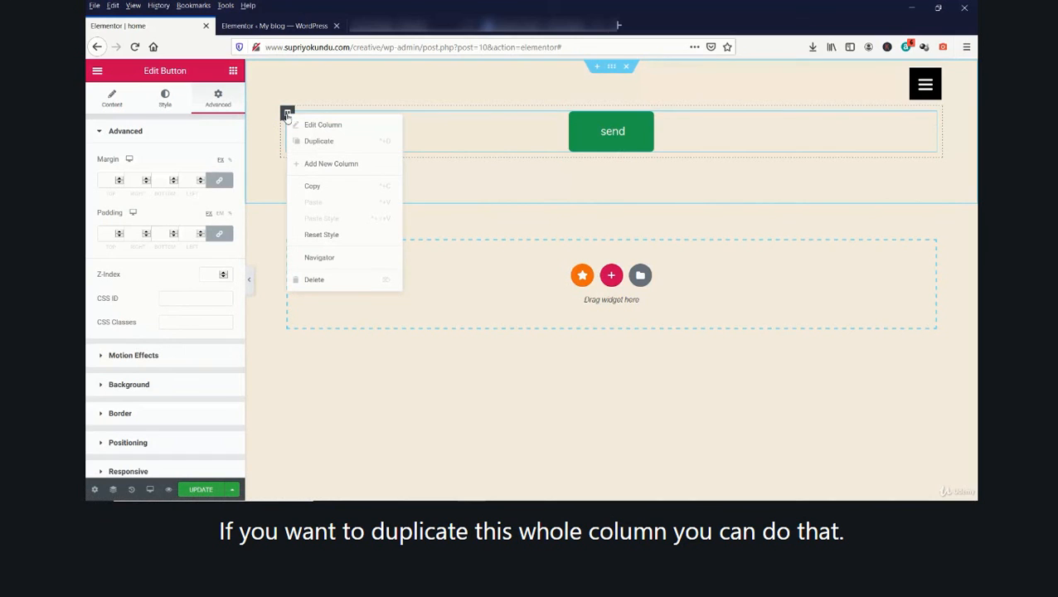
left_click(327, 143)
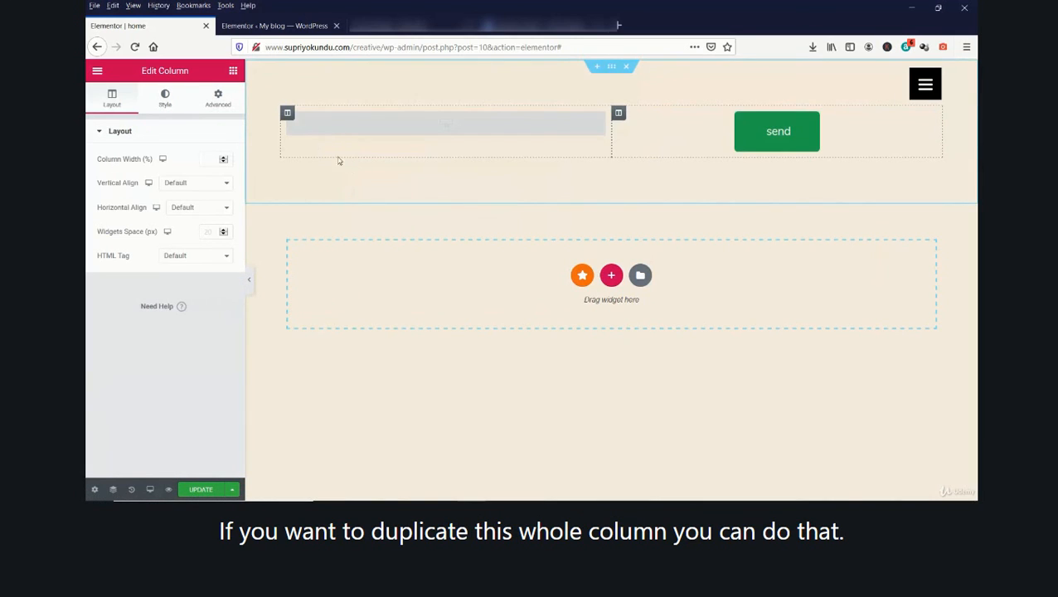
right_click(286, 114)
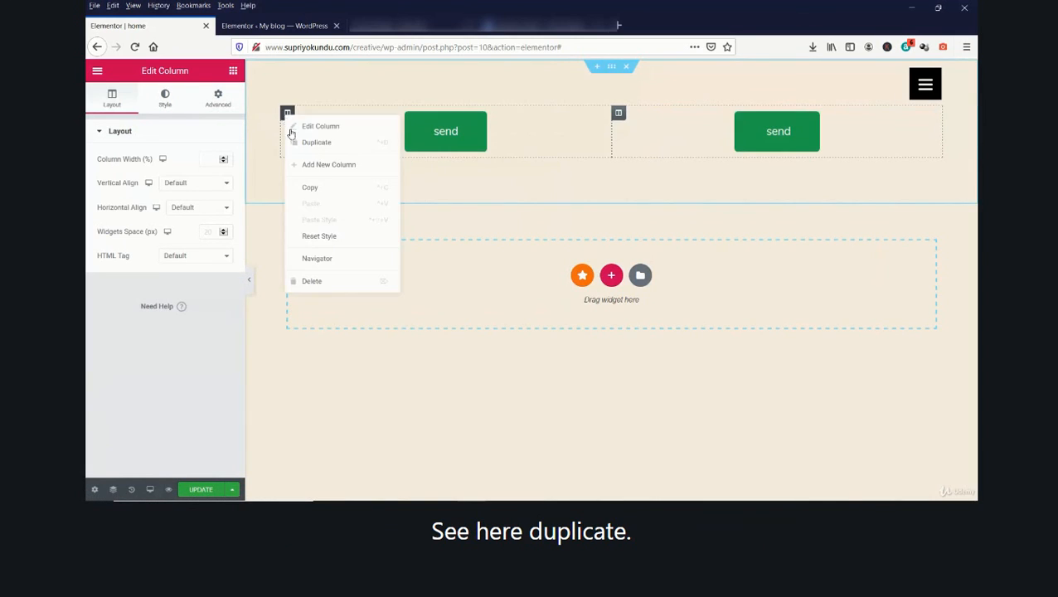
left_click(323, 144)
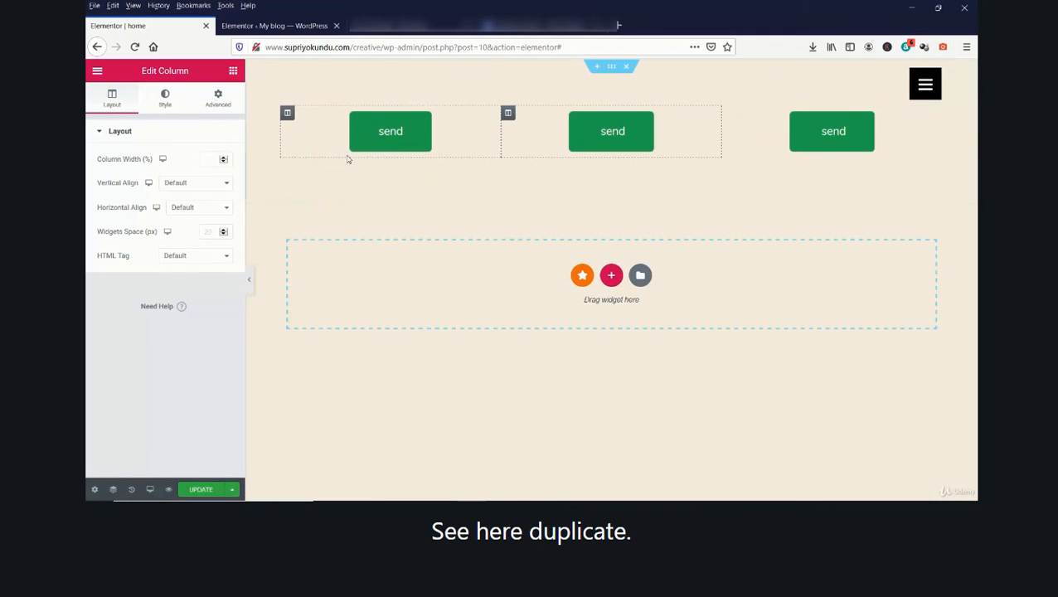
right_click(287, 113)
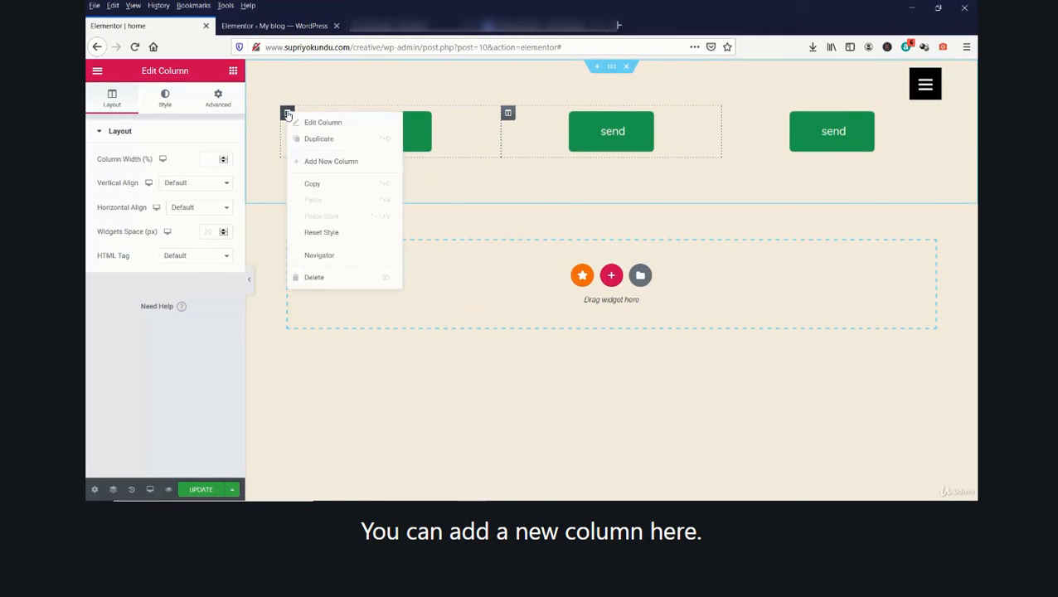
left_click(327, 161)
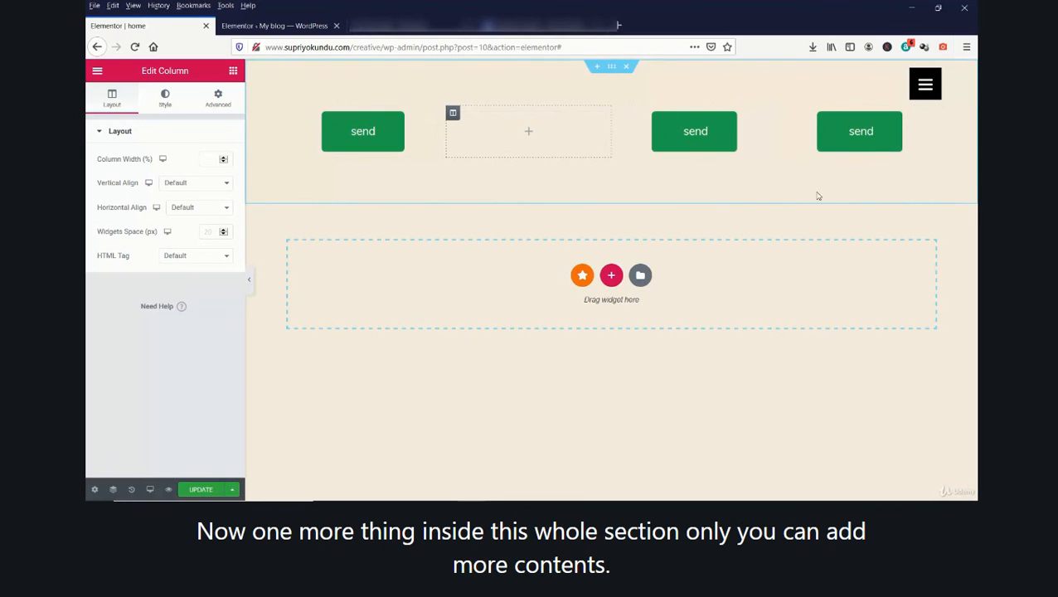
- Delete the empty column and the two duplicated button columns, keeping only the first send button's column
left_click(233, 72)
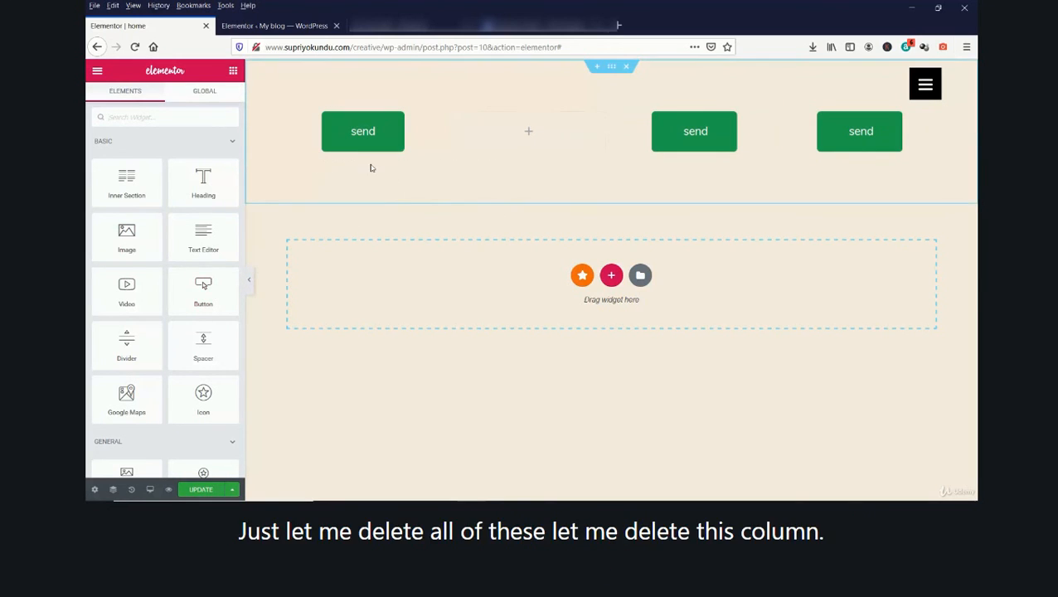
right_click(453, 116)
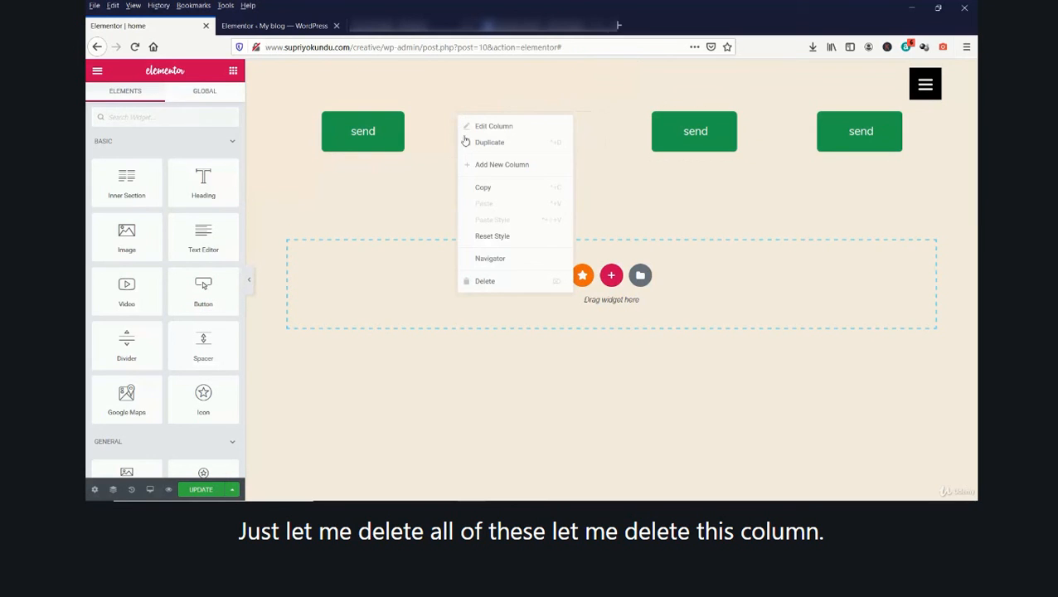
left_click(489, 282)
right_click(507, 115)
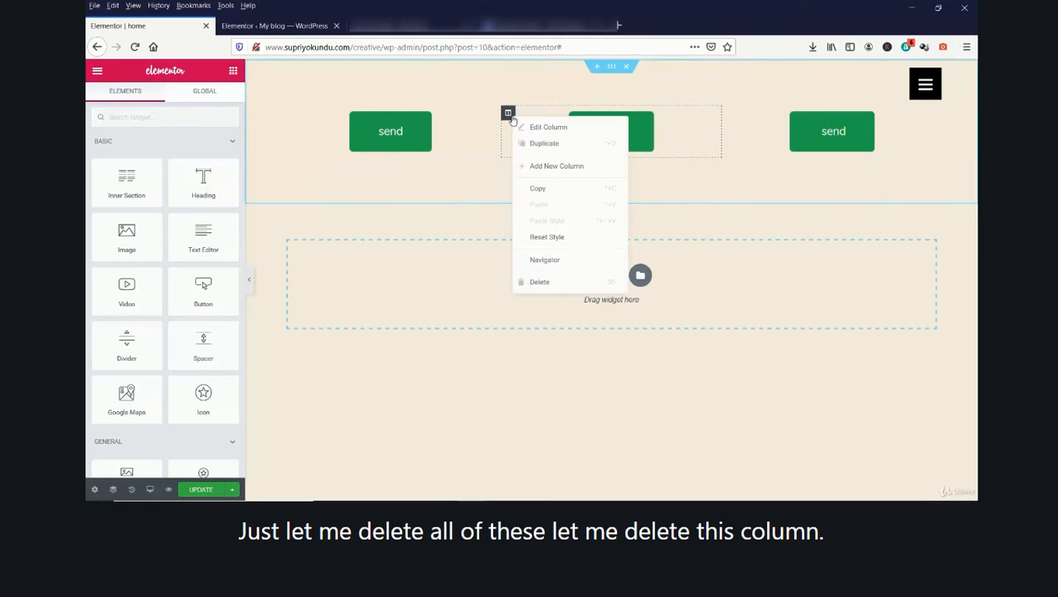
left_click(539, 282)
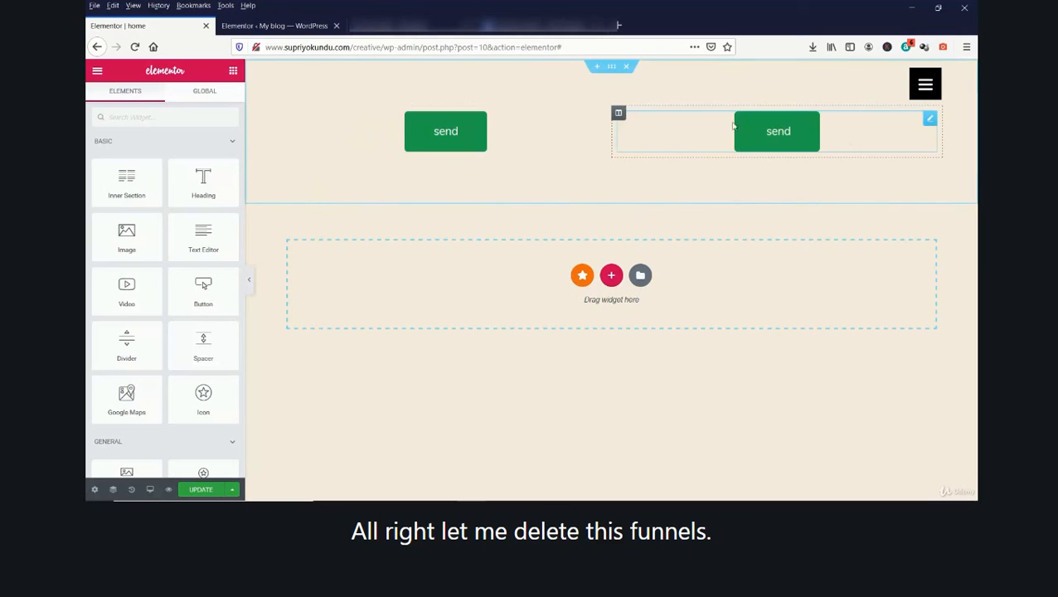
right_click(619, 113)
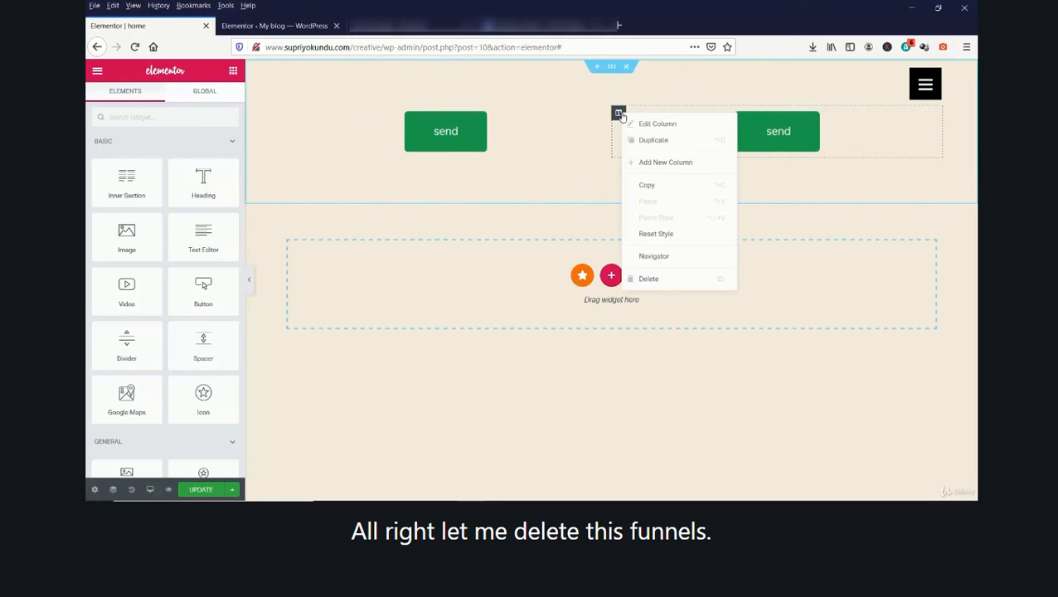
left_click(657, 280)
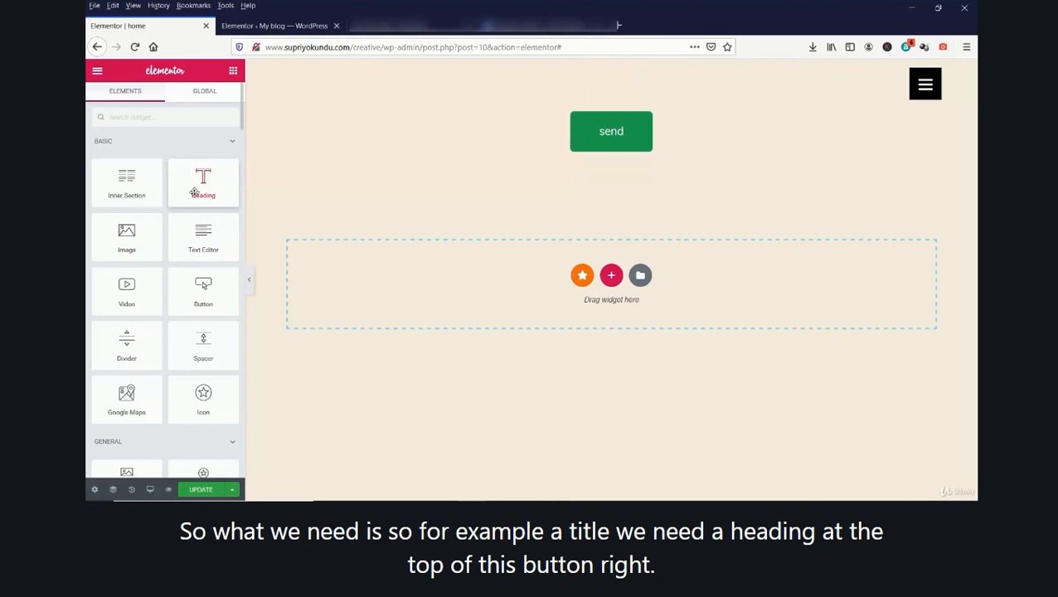
- Add a Heading widget above the send button and align it to the center
left_click_drag(204, 180, 611, 106)
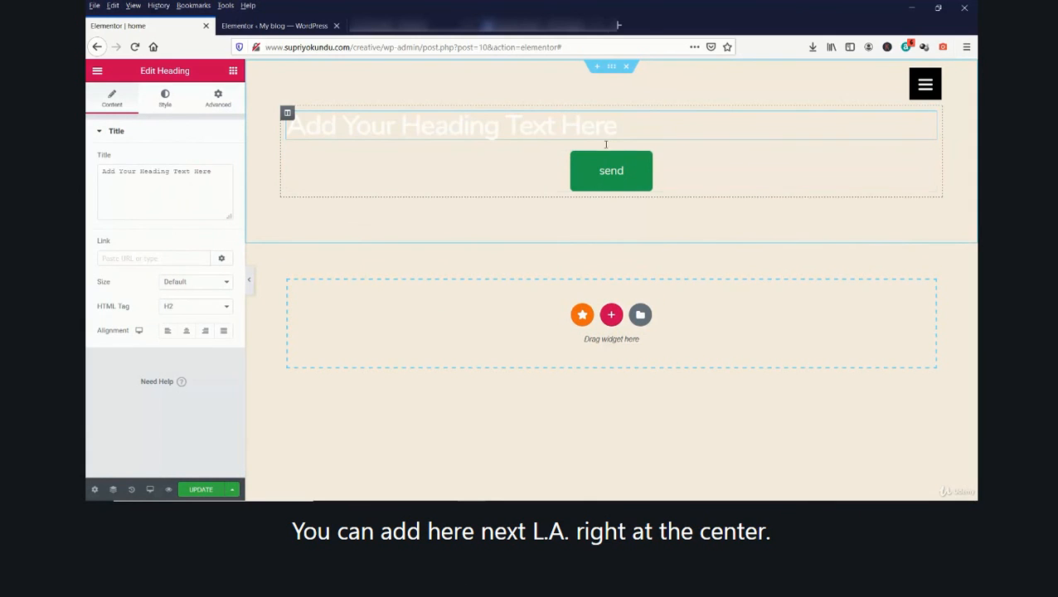
left_click(186, 330)
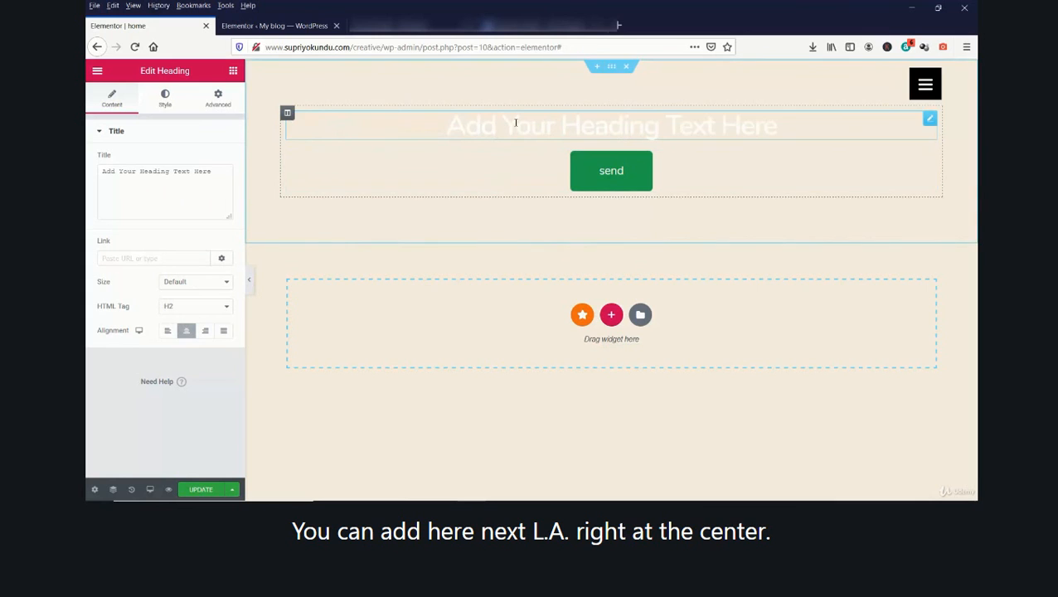
- Give the section a classic background, try the blue color, and settle on gray #7A7A7A
left_click(611, 68)
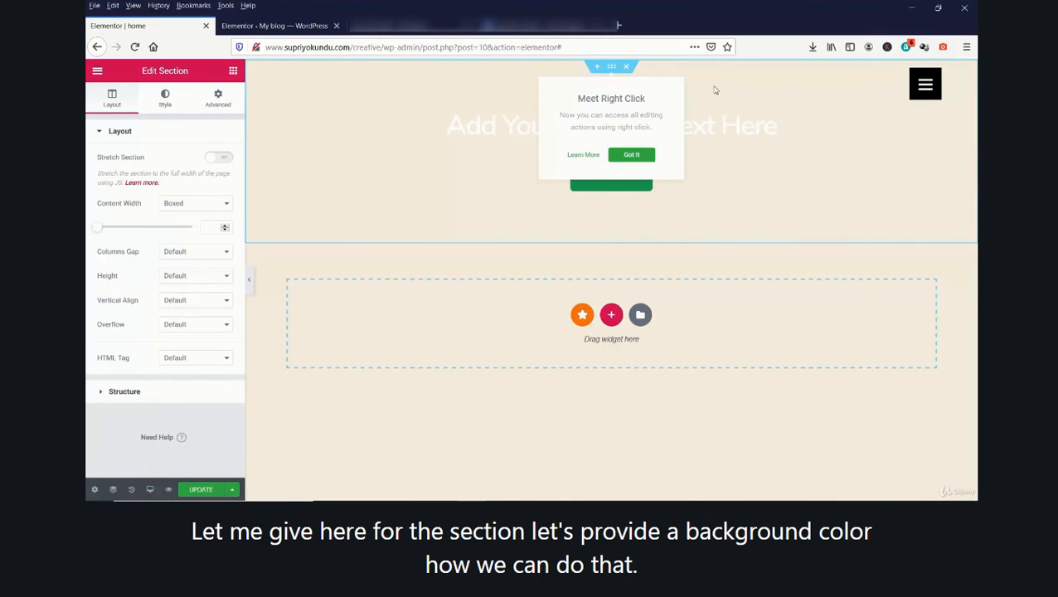
left_click(718, 92)
left_click(611, 69)
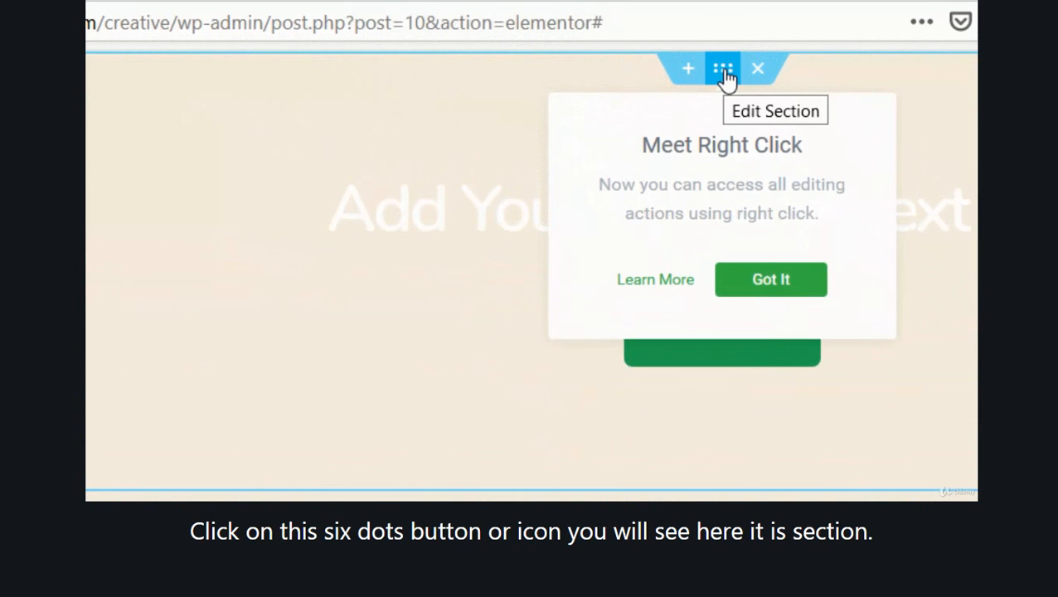
left_click(724, 71)
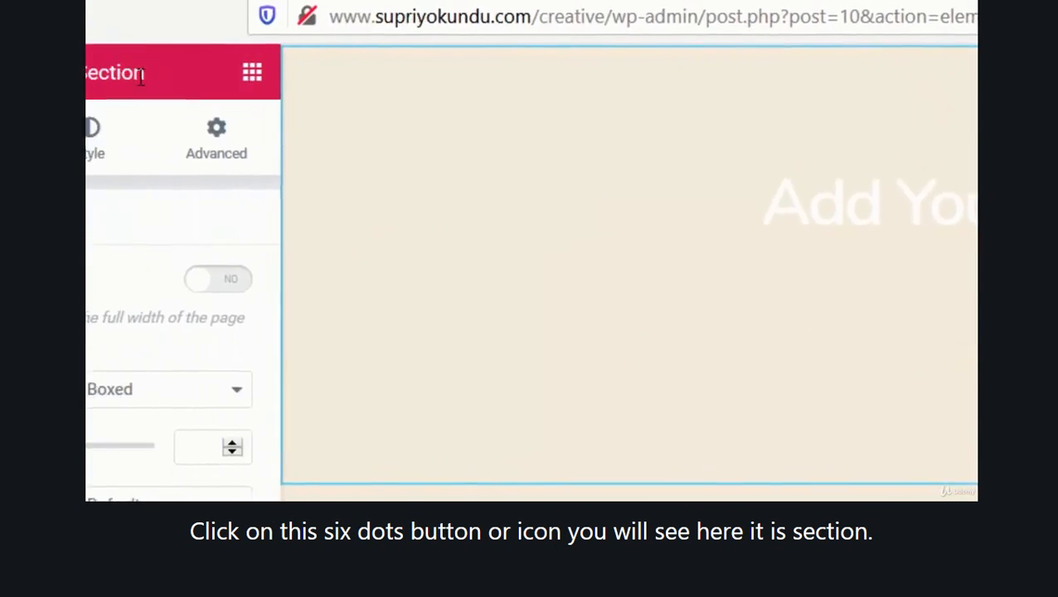
left_click(89, 152)
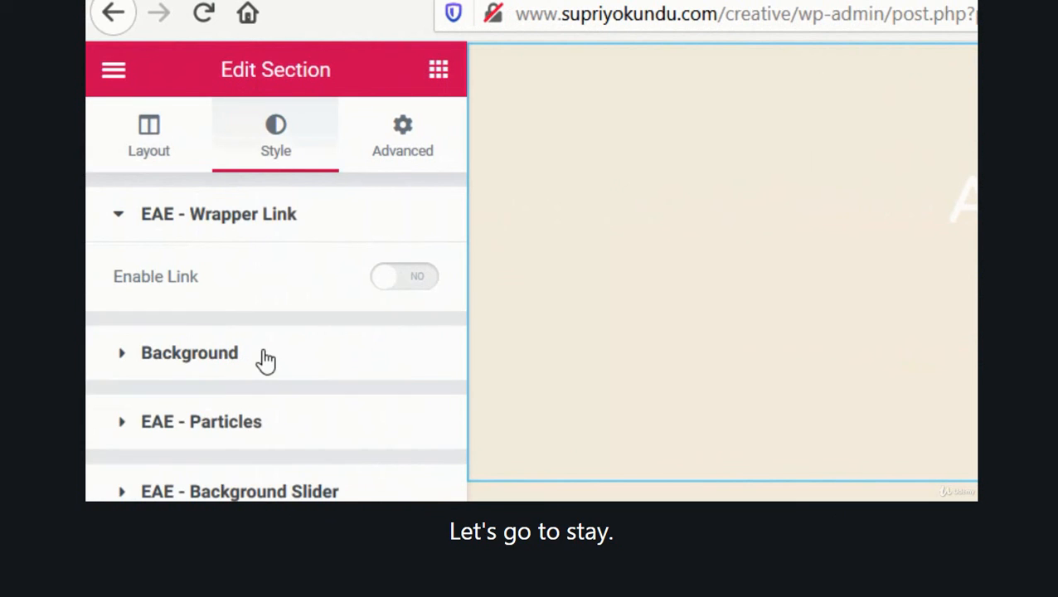
left_click(266, 356)
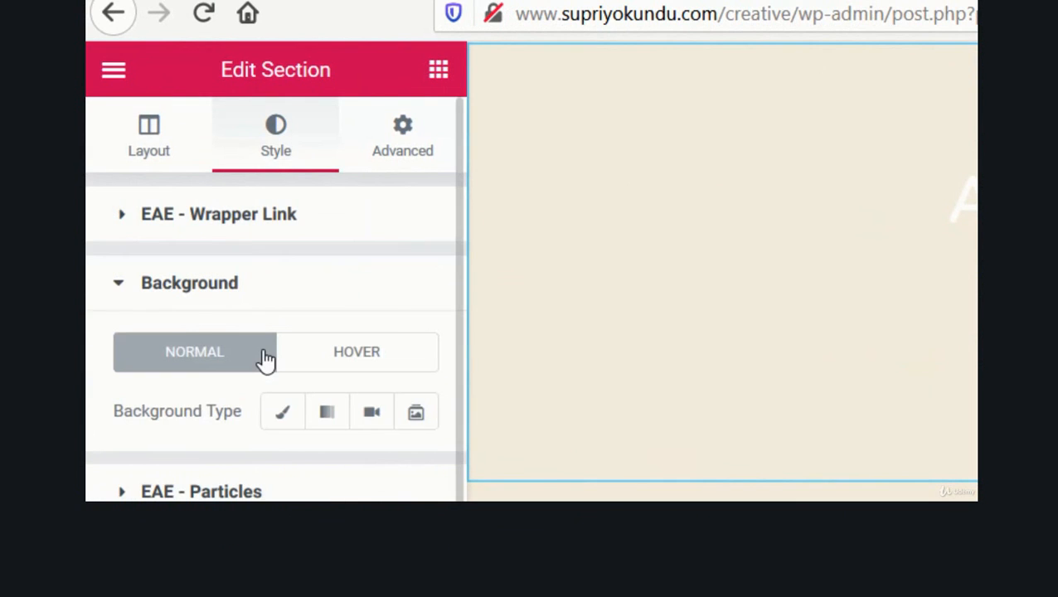
left_click(281, 413)
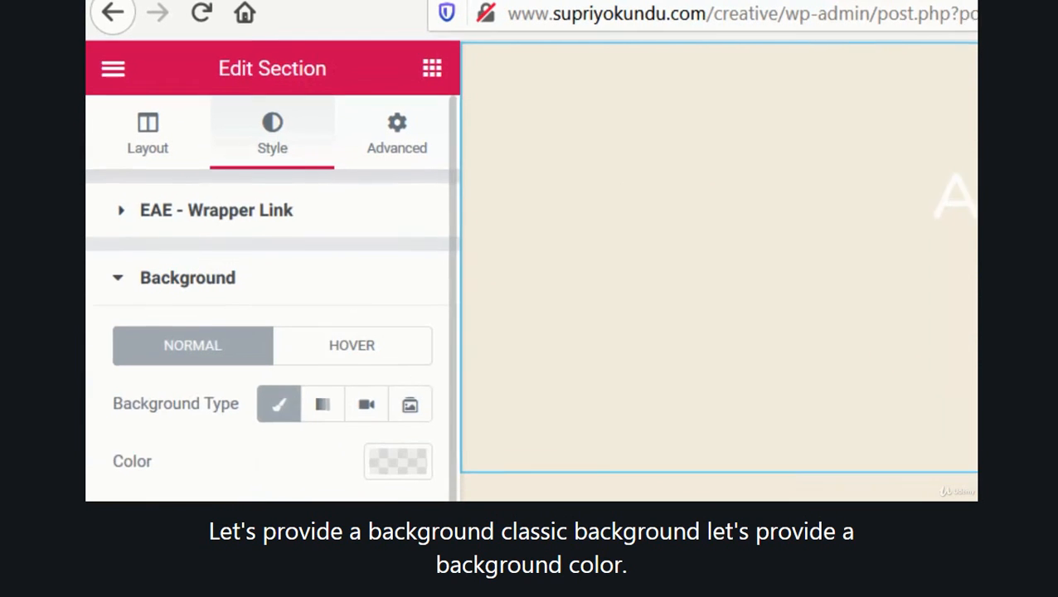
left_click(394, 480)
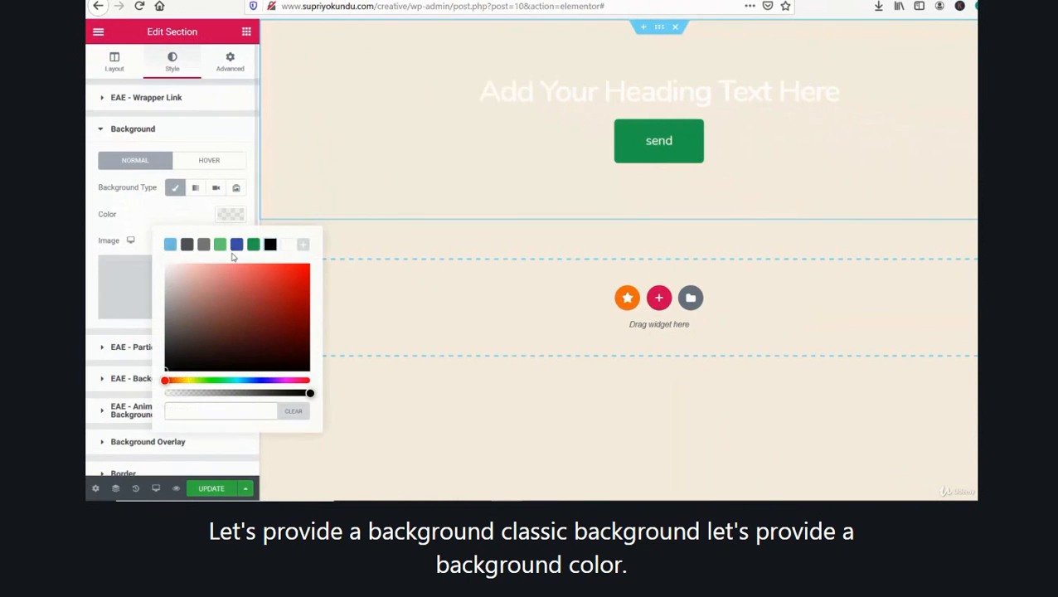
left_click(236, 245)
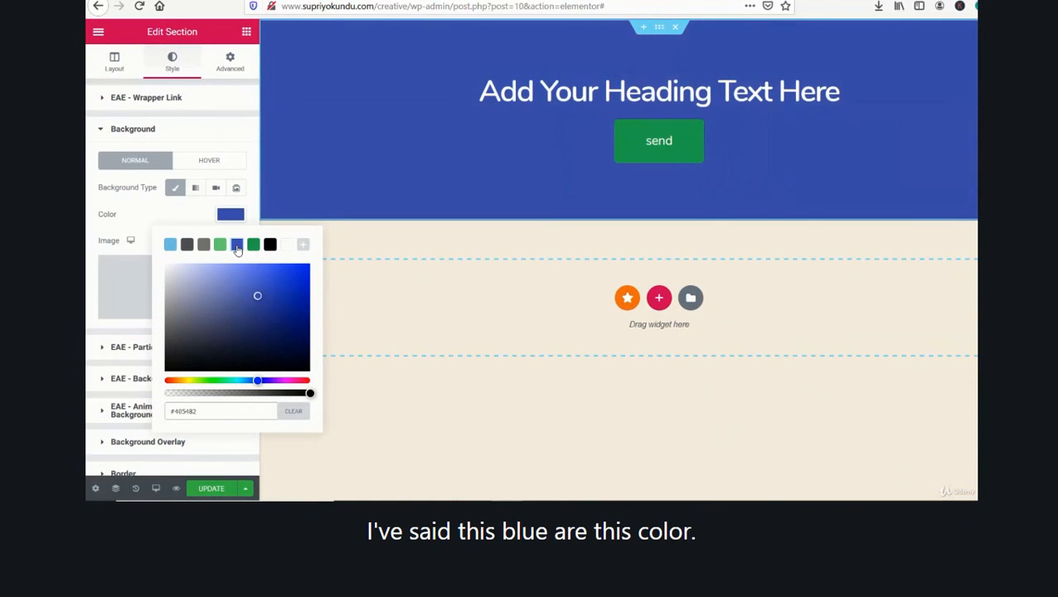
left_click(204, 247)
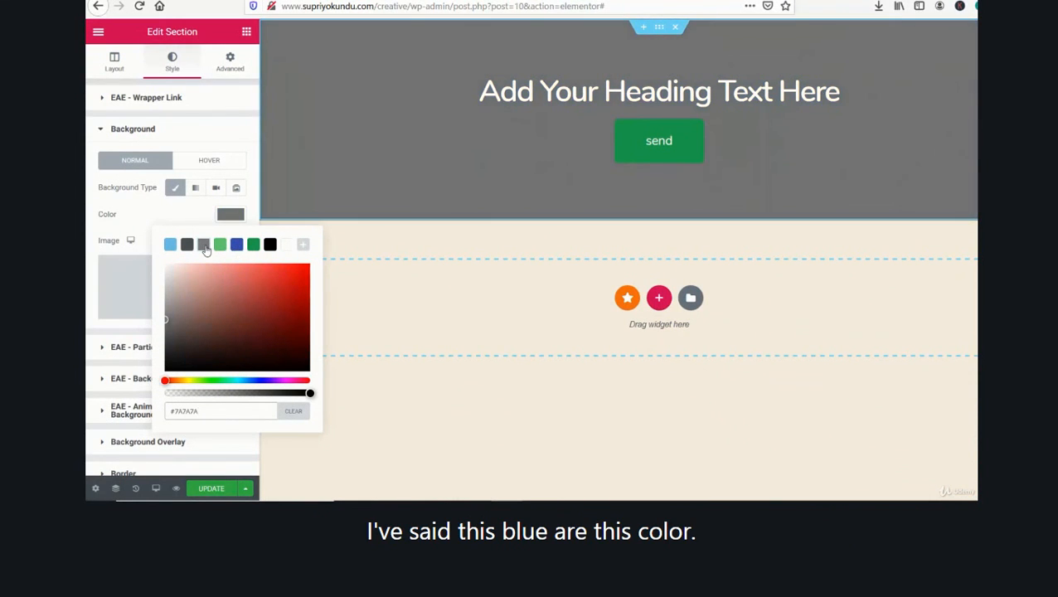
left_click(498, 93)
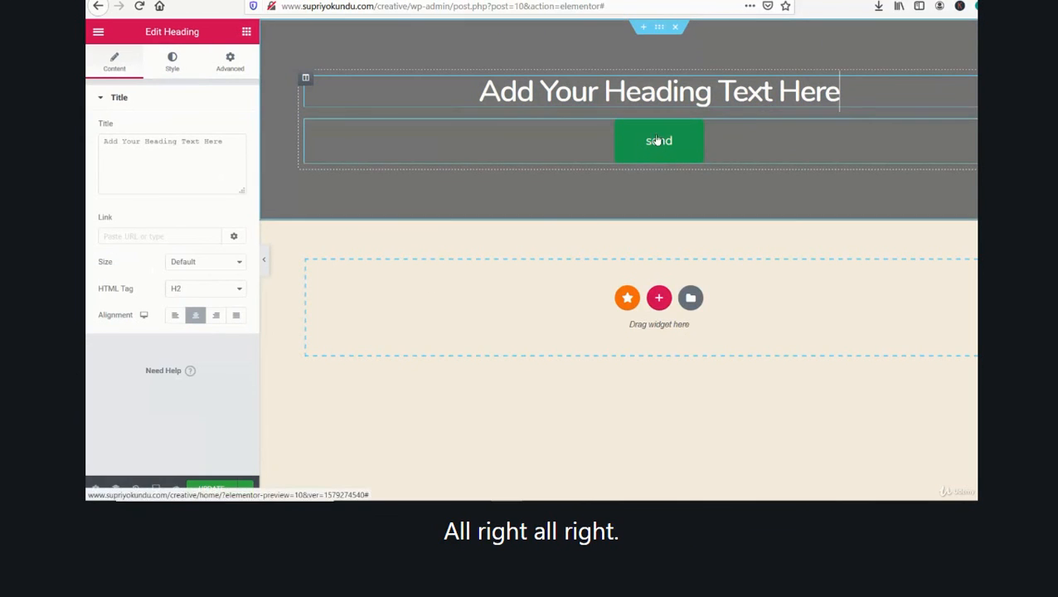
left_click(654, 93)
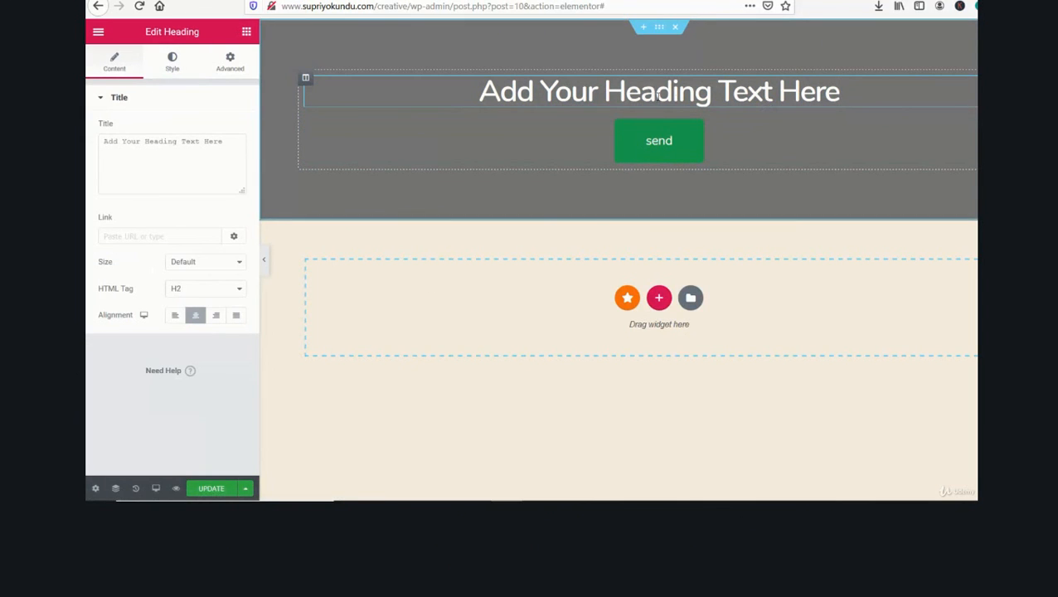
left_click(841, 98)
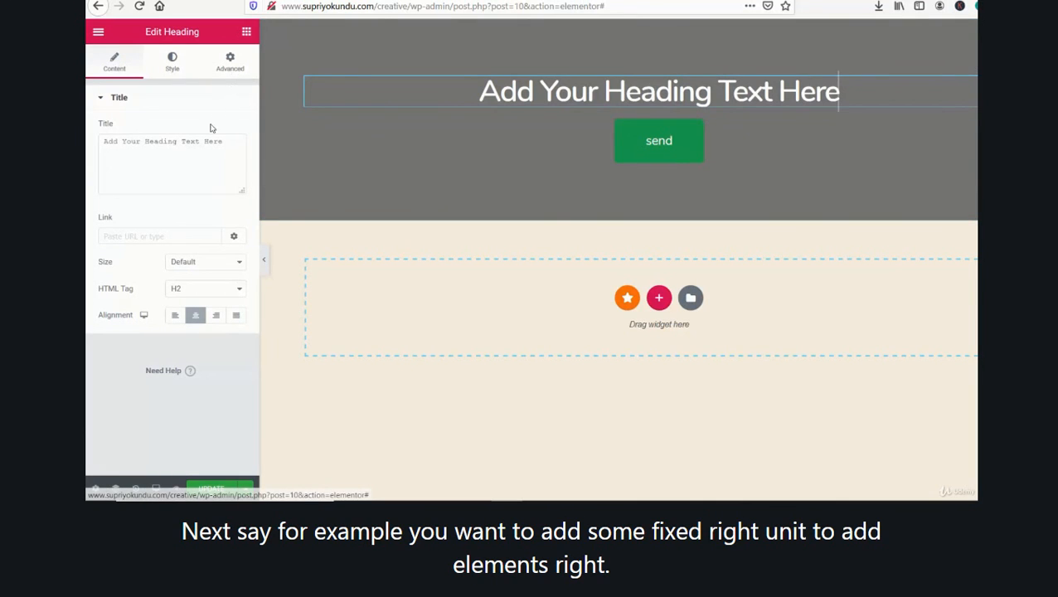
- Add a Text Editor widget between the heading and the send button and center its text
left_click(246, 32)
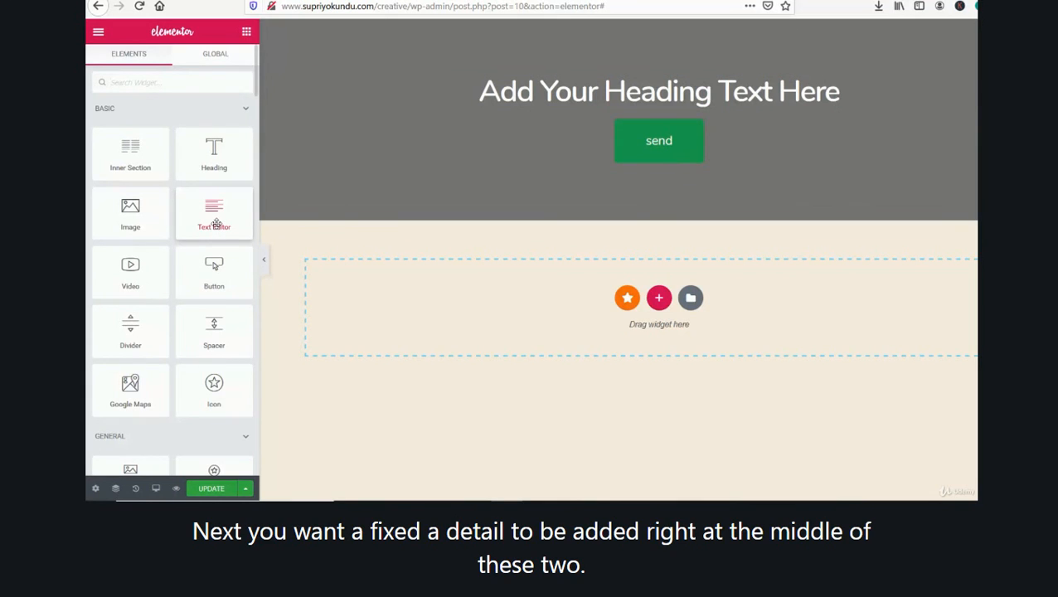
left_click_drag(212, 213, 655, 131)
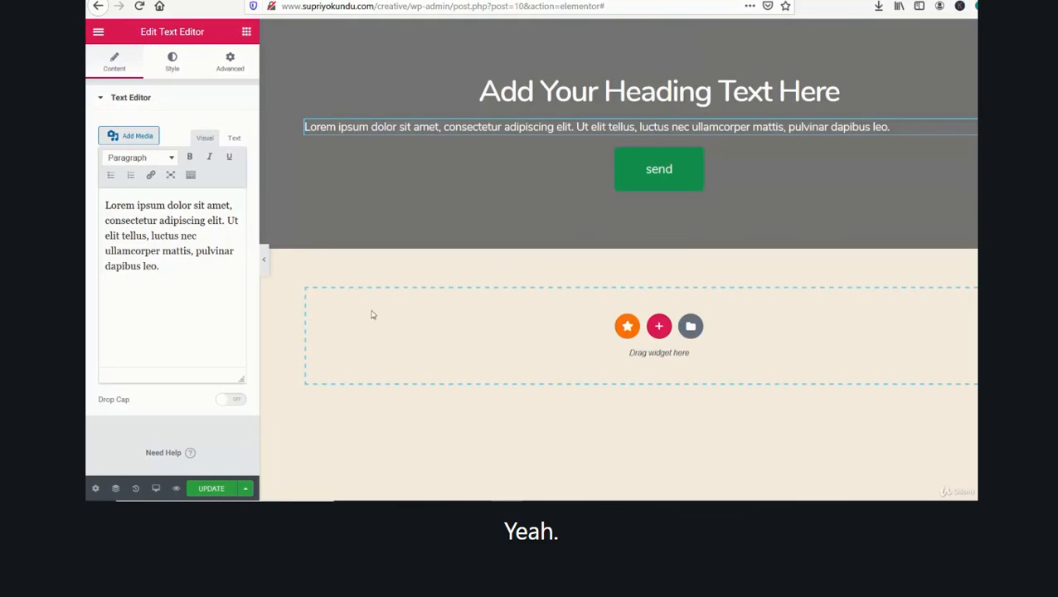
left_click(176, 74)
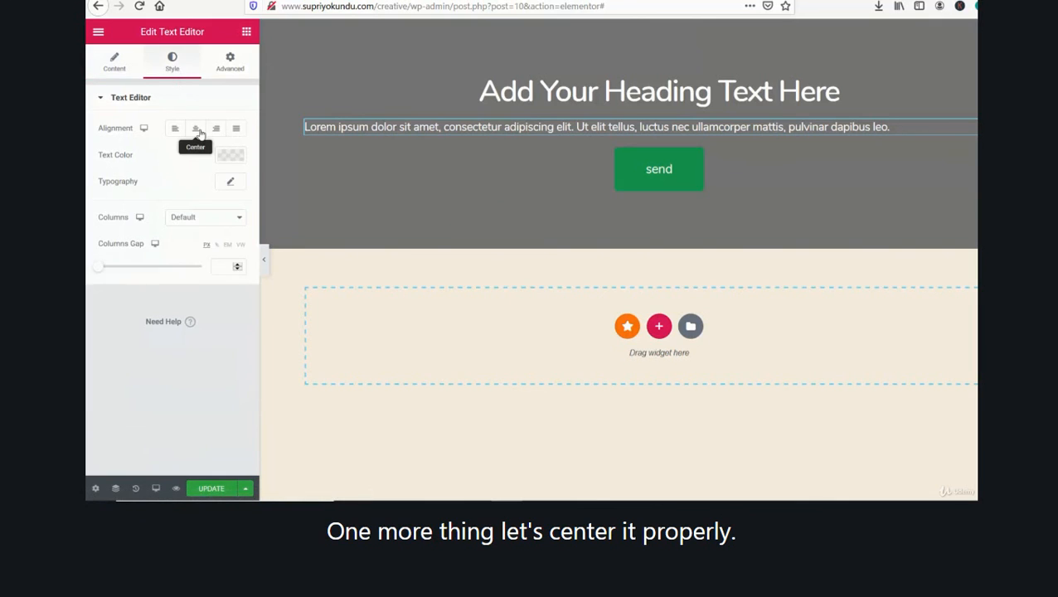
left_click(195, 128)
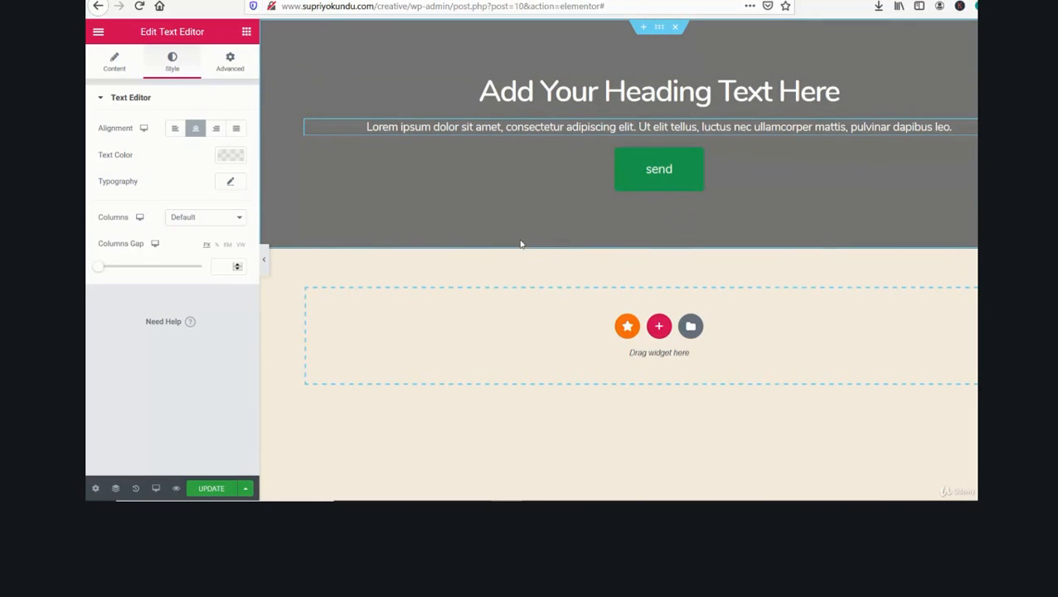
- Duplicate the whole gray section with its heading, text and button, and look over both copies
right_click(660, 27)
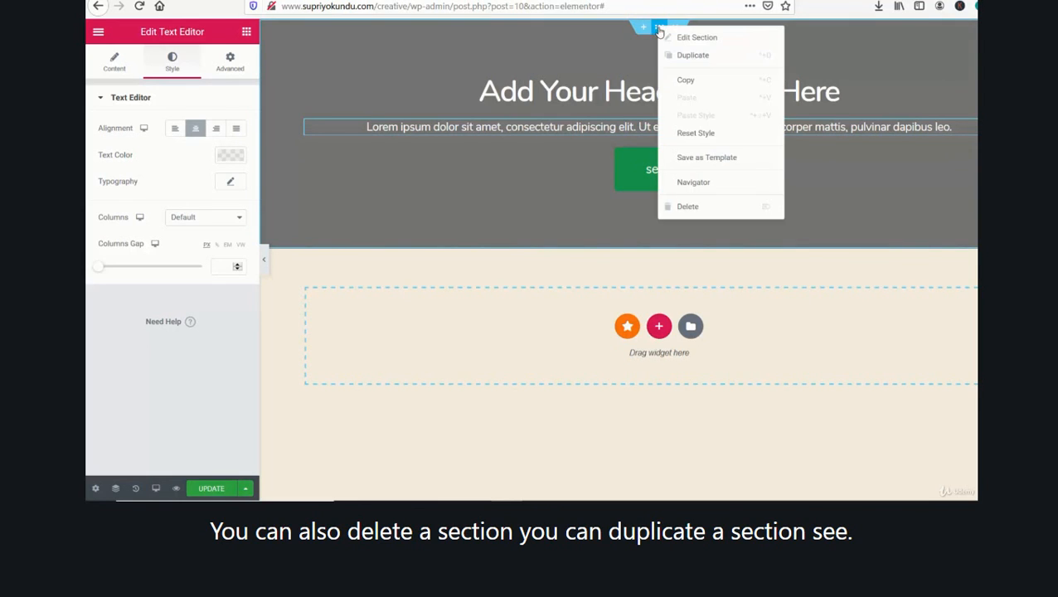
left_click(691, 57)
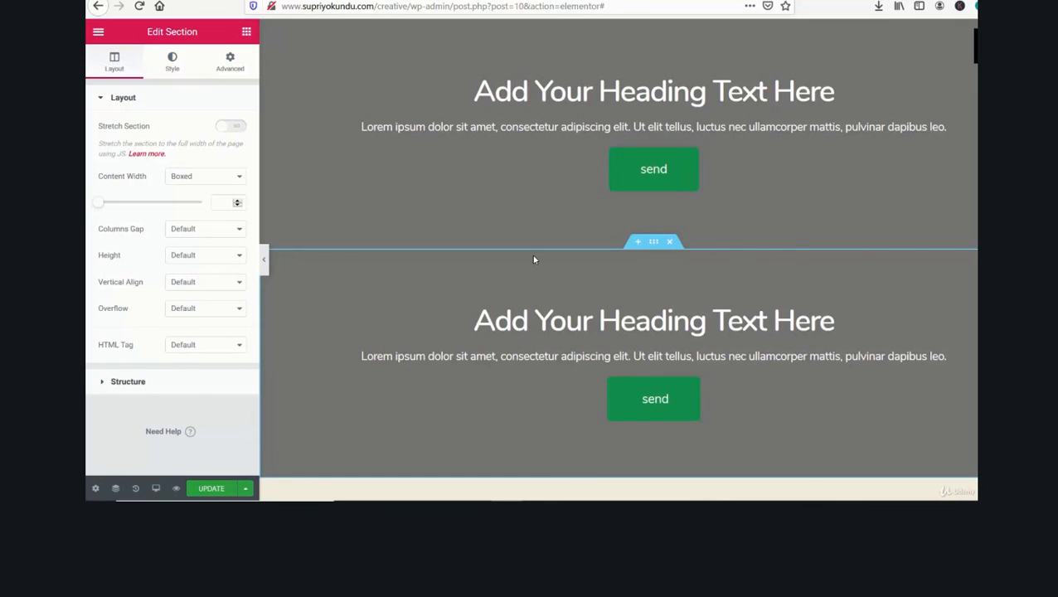
scroll(711, 324, "down", 3)
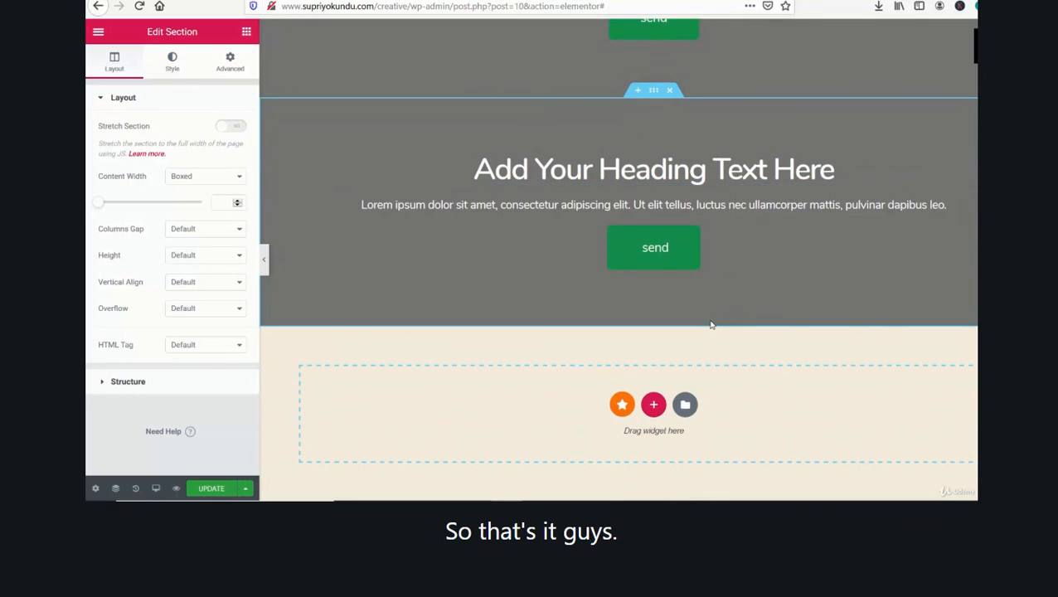
scroll(711, 325, "up", 3)
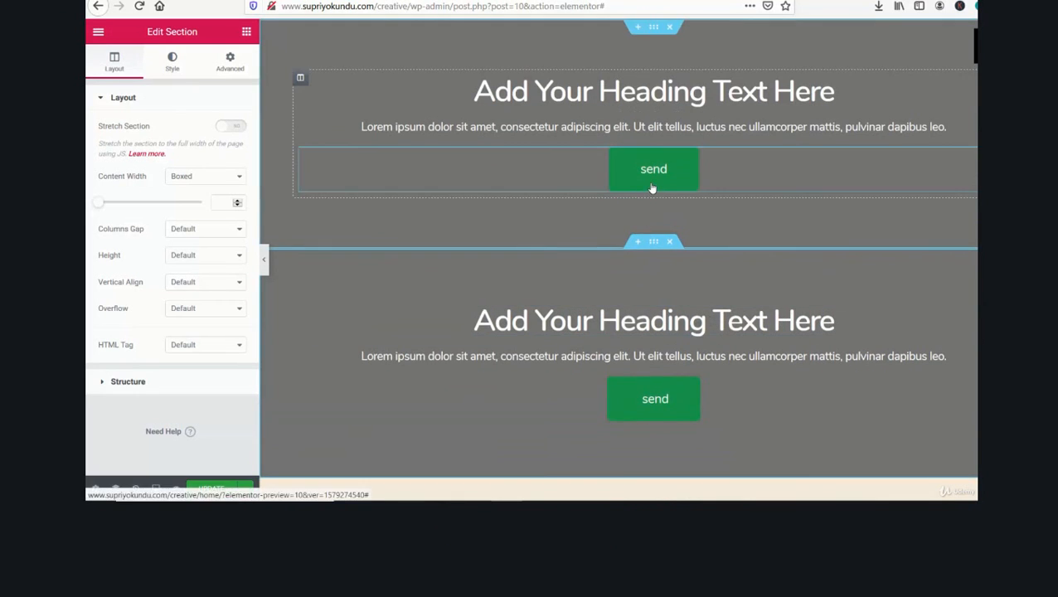